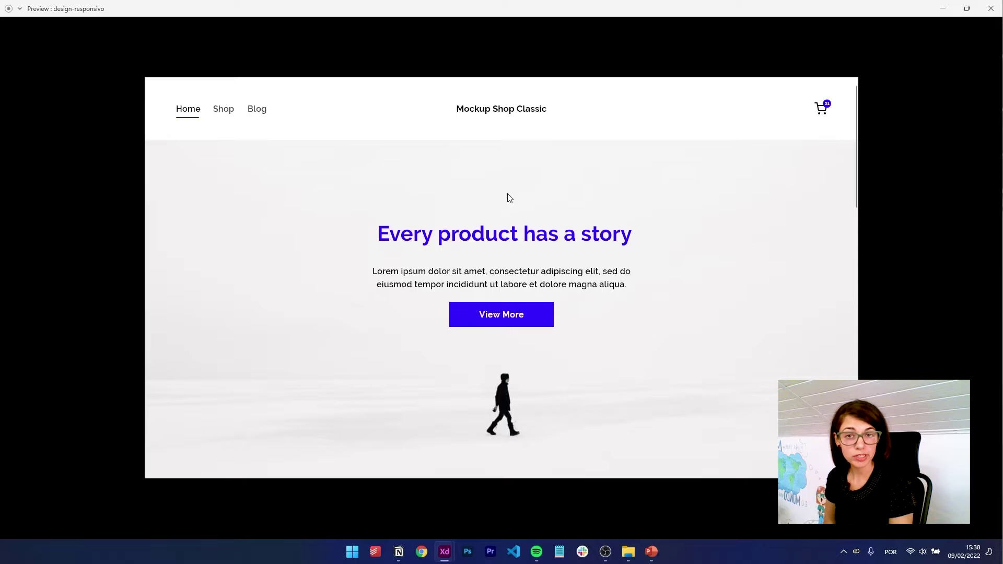
# Step: Close the prototype preview and look over the Ecommerce Classic and iPhone artboards
pyautogui.click(991, 8)
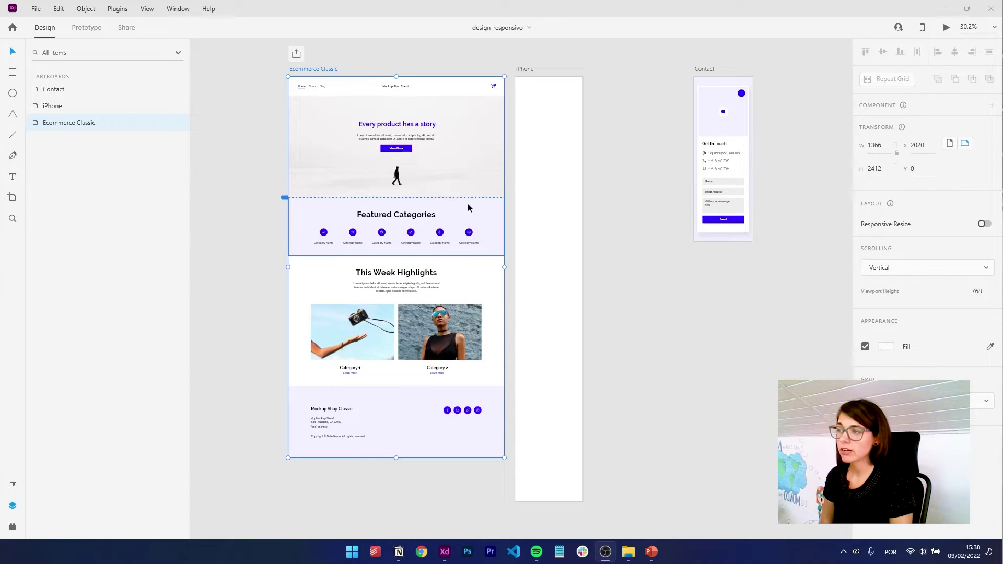
pyautogui.doubleClick(468, 180)
pyautogui.scroll(1, 468, 174)
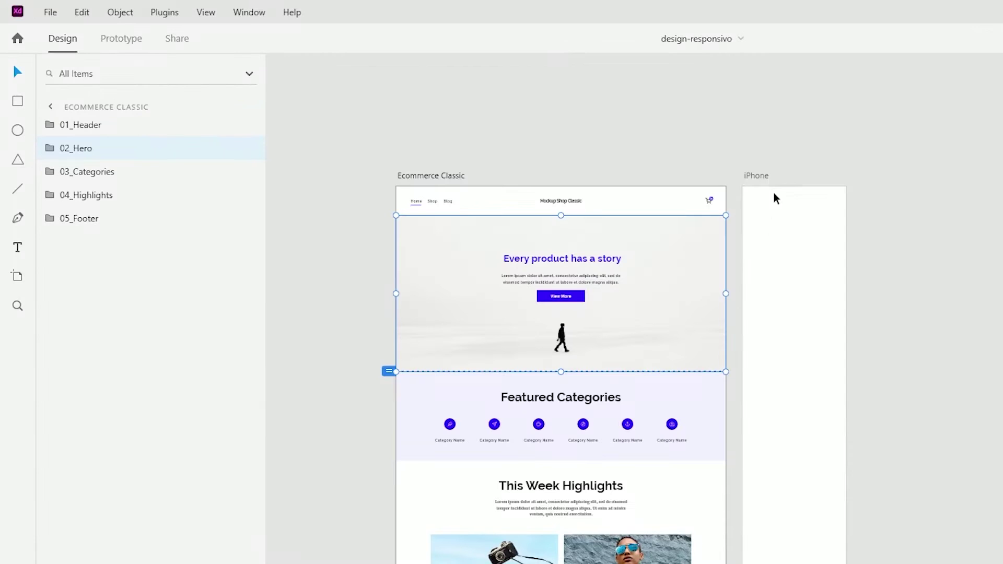
pyautogui.click(767, 173)
pyautogui.click(544, 233)
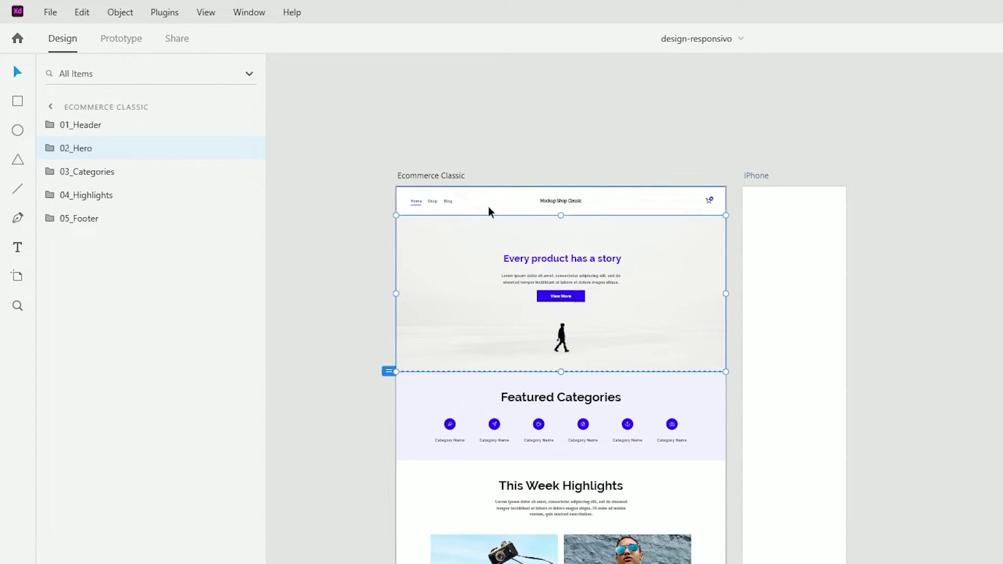
pyautogui.click(761, 174)
# Step: Duplicate the Ecommerce Classic artboard onto the empty canvas beside the original
pyautogui.moveTo(386, 165); pyautogui.dragTo(620, 99)
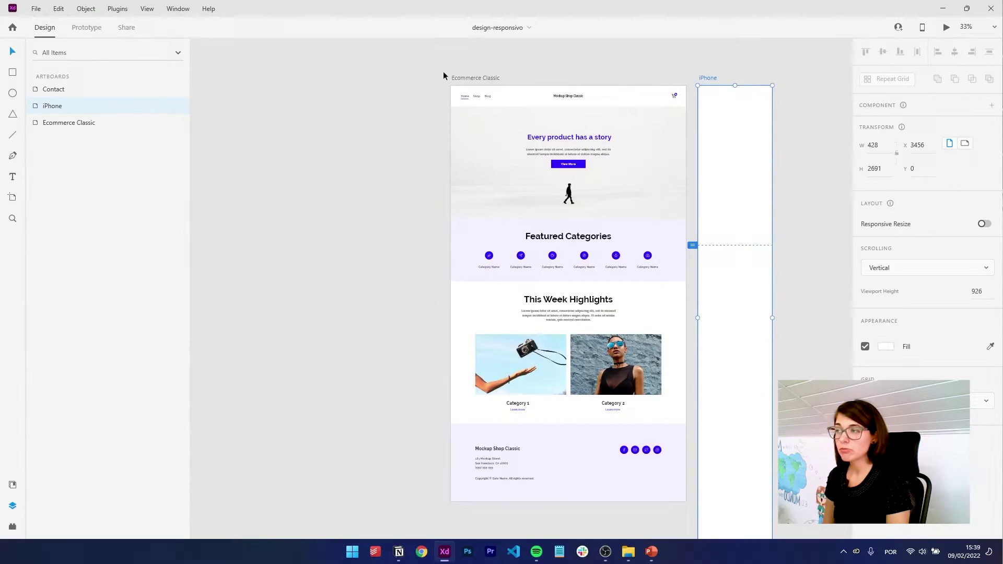
pyautogui.click(647, 109)
pyautogui.moveTo(512, 132); pyautogui.dragTo(666, 131)
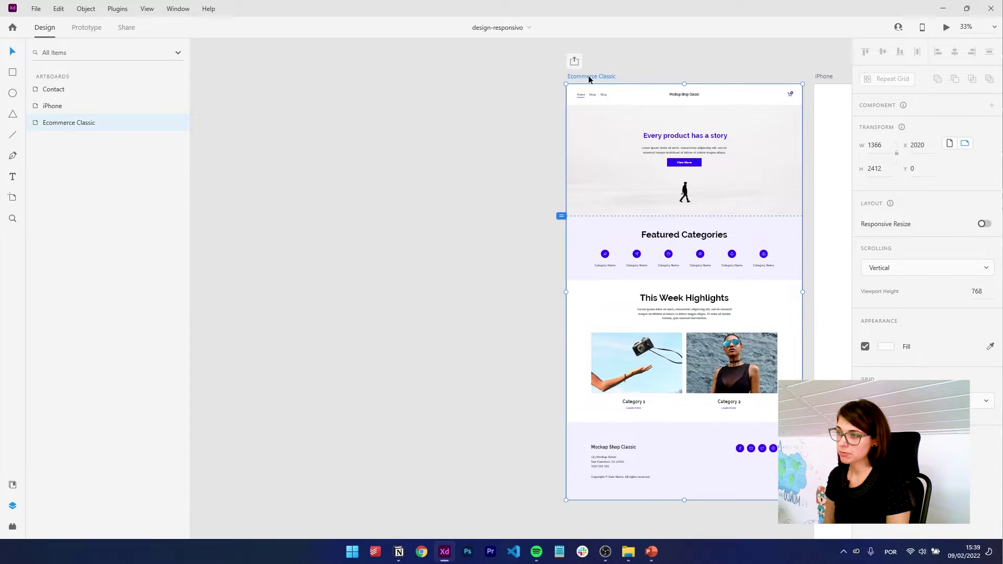
pyautogui.moveTo(588, 75); pyautogui.dragTo(264, 78)
pyautogui.moveTo(600, 77); pyautogui.dragTo(588, 76)
pyautogui.click(277, 76)
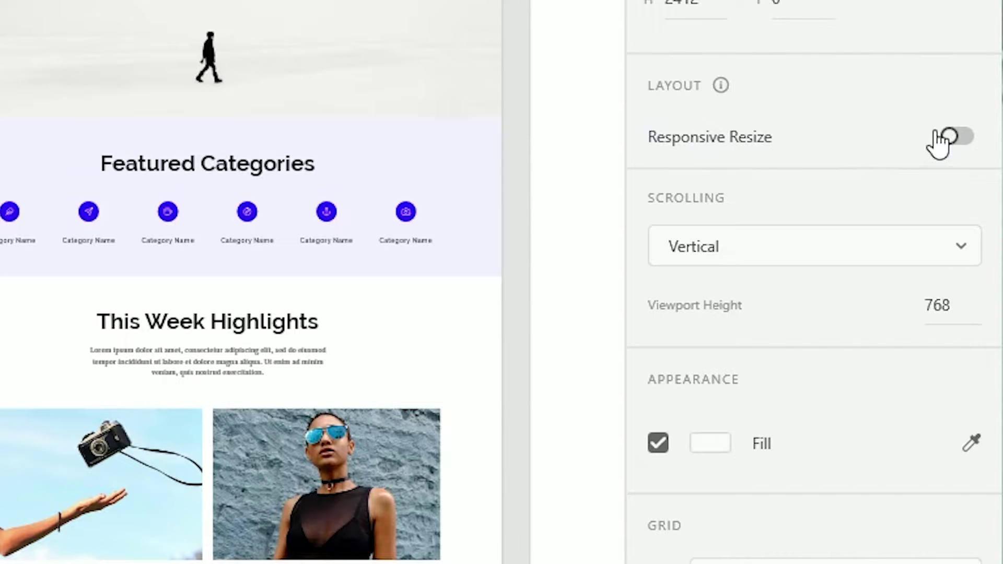
# Step: Try Responsive Resize on the artboard copy by narrowing it to 480 px wide, and delete the copy
pyautogui.click(957, 136)
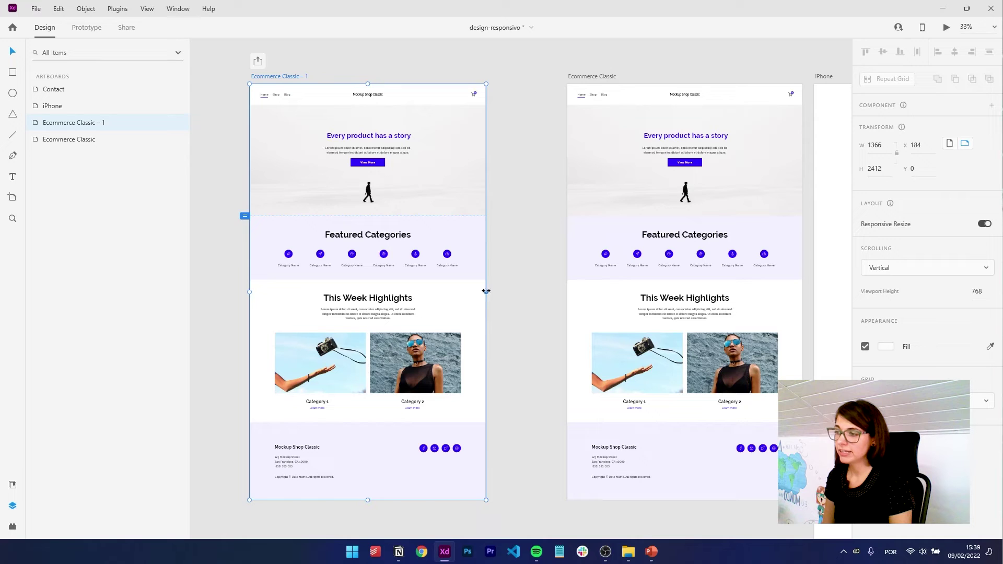
pyautogui.moveTo(477, 293); pyautogui.dragTo(411, 300)
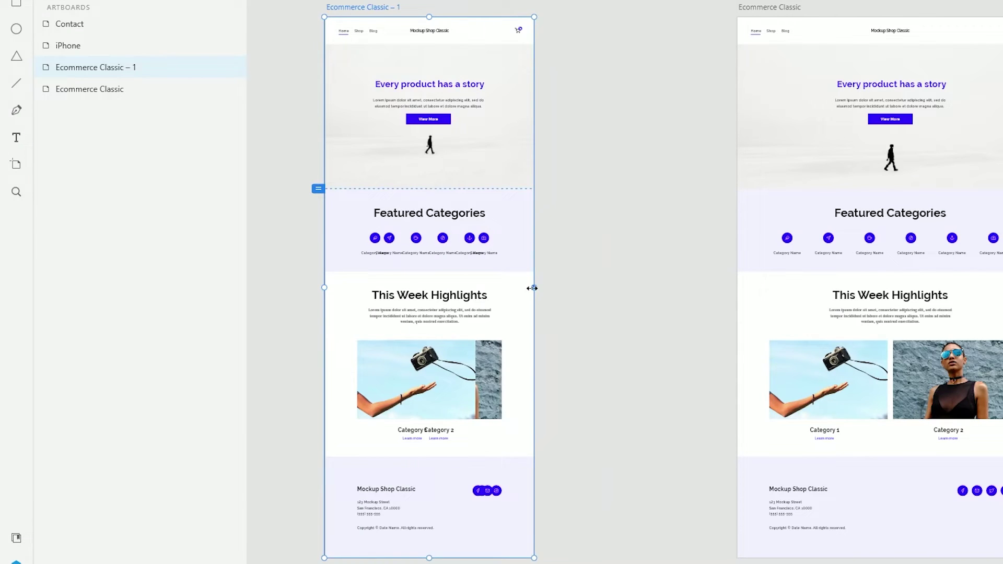
pyautogui.moveTo(531, 288); pyautogui.dragTo(432, 317)
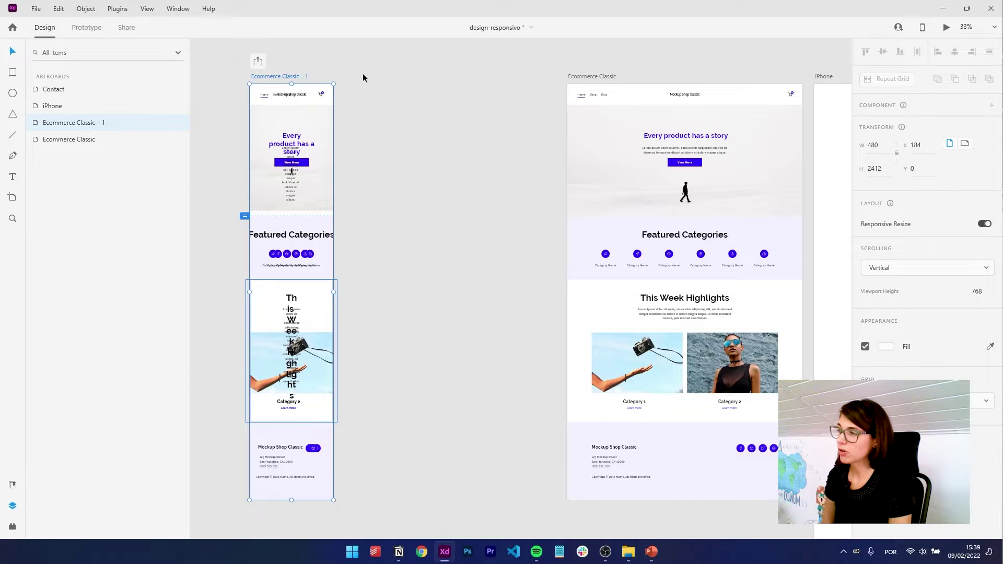
pyautogui.press('Delete')
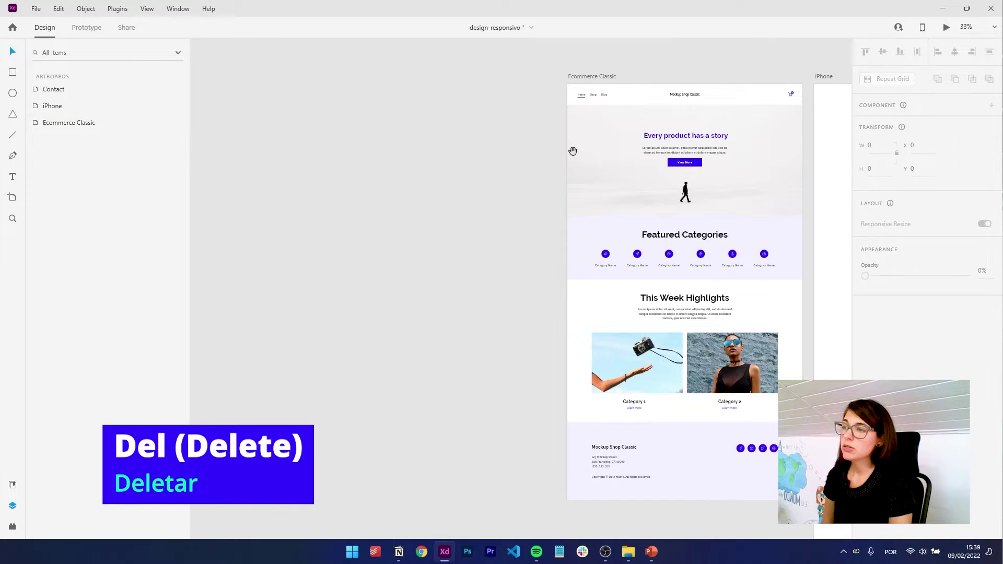
# Step: Look over the Ecommerce Classic, iPhone and Contact artboards and the section groups of the desktop page
pyautogui.moveTo(571, 150); pyautogui.dragTo(317, 192)
pyautogui.click(418, 127)
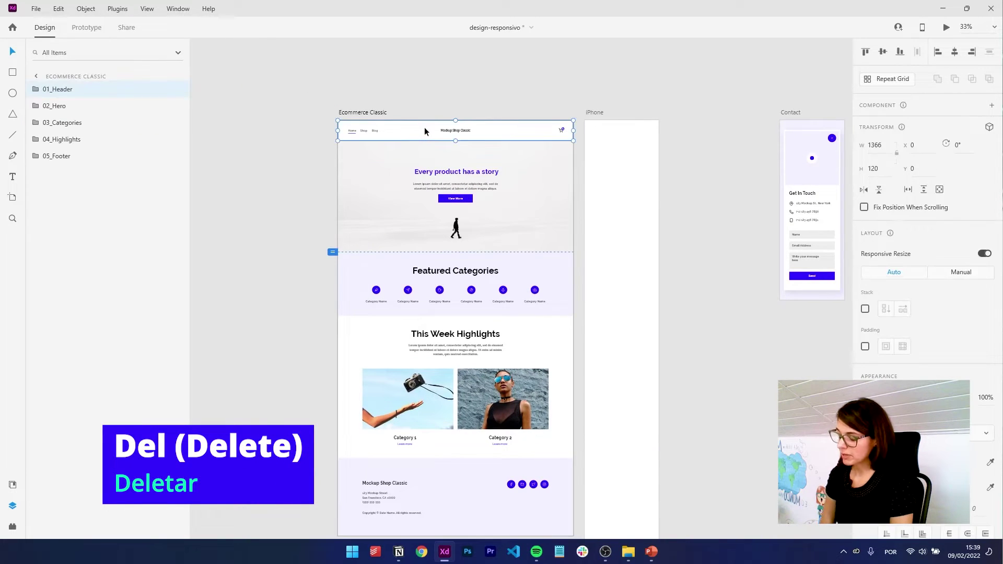
pyautogui.hotkey('ctrl', '3')
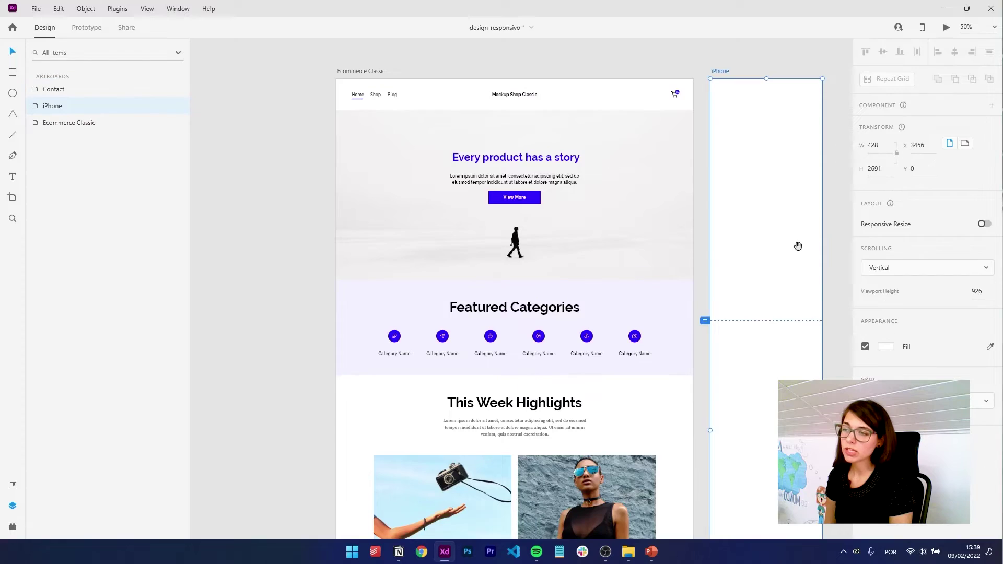
pyautogui.moveTo(797, 246); pyautogui.dragTo(320, 271)
pyautogui.click(453, 261)
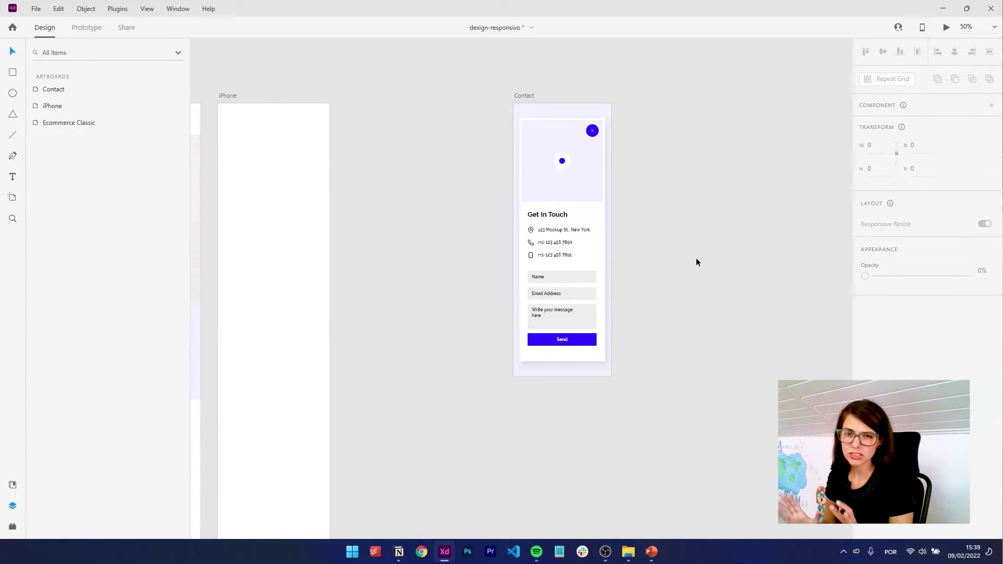
pyautogui.moveTo(193, 246); pyautogui.dragTo(642, 253)
pyautogui.click(539, 124)
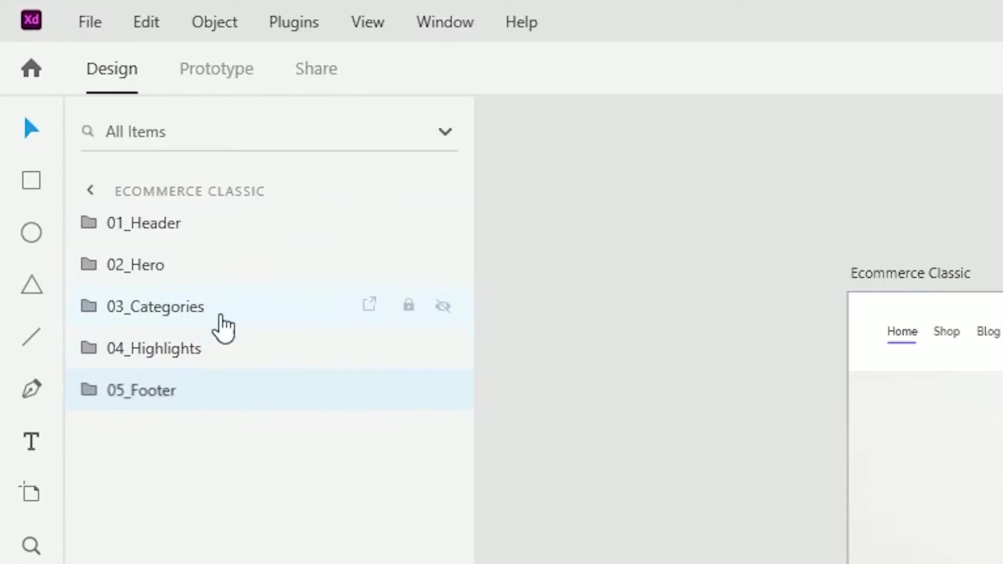
# Step: Copy the 01_Header group from the Ecommerce Classic artboard into the iPhone artboard
pyautogui.click(189, 233)
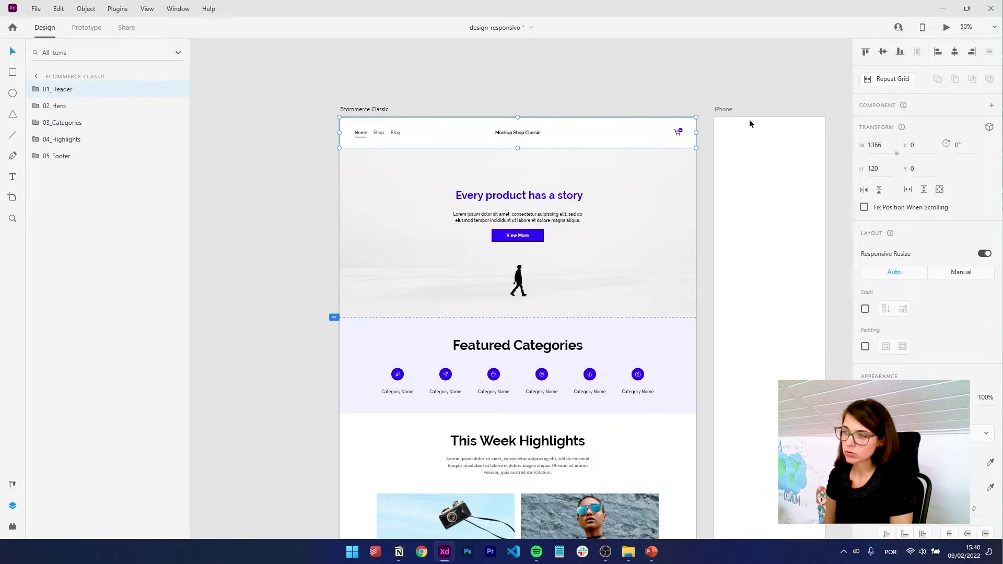
pyautogui.hotkey('ctrl', 'c')
pyautogui.click(723, 109)
pyautogui.hotkey('ctrl', 'v')
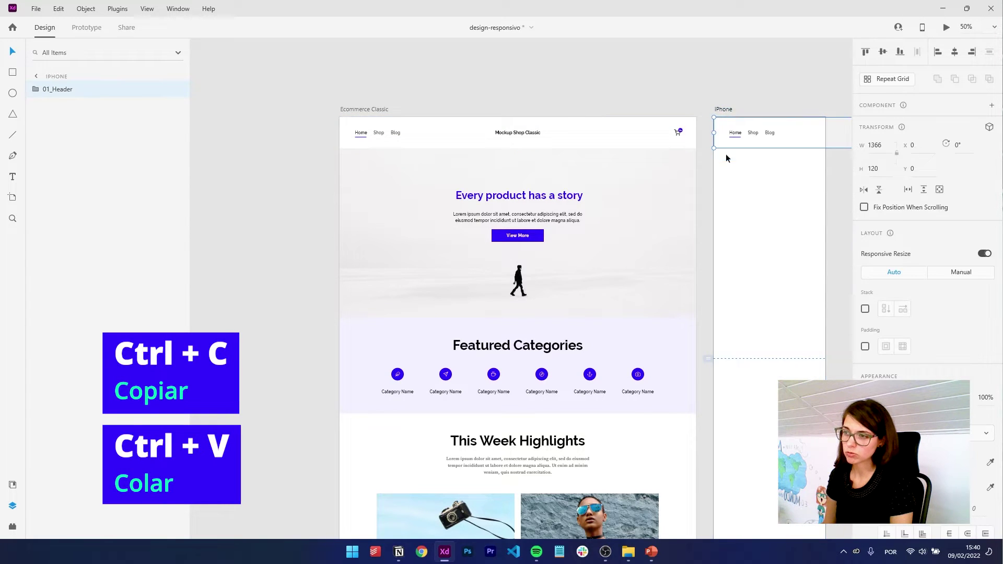
# Step: Narrow the pasted header group to fit the width of the iPhone artboard
pyautogui.hotkey('ctrl', '1')
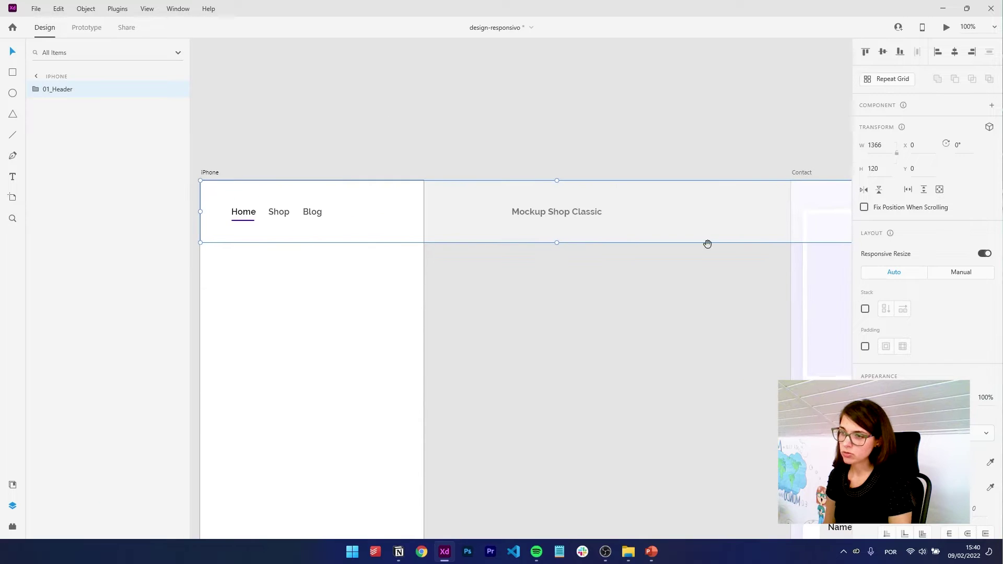
pyautogui.moveTo(692, 275); pyautogui.dragTo(612, 279)
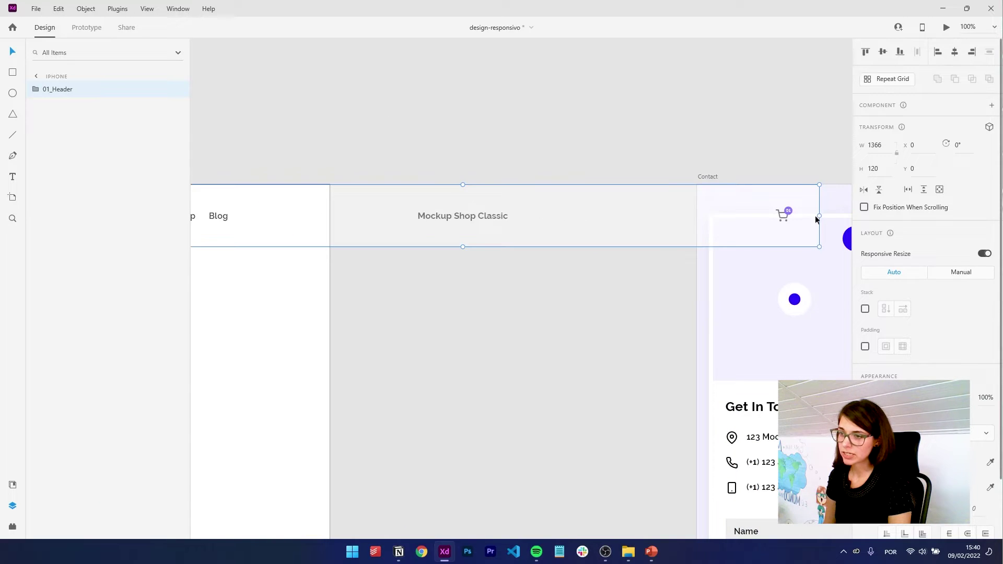
pyautogui.moveTo(818, 217); pyautogui.dragTo(344, 266)
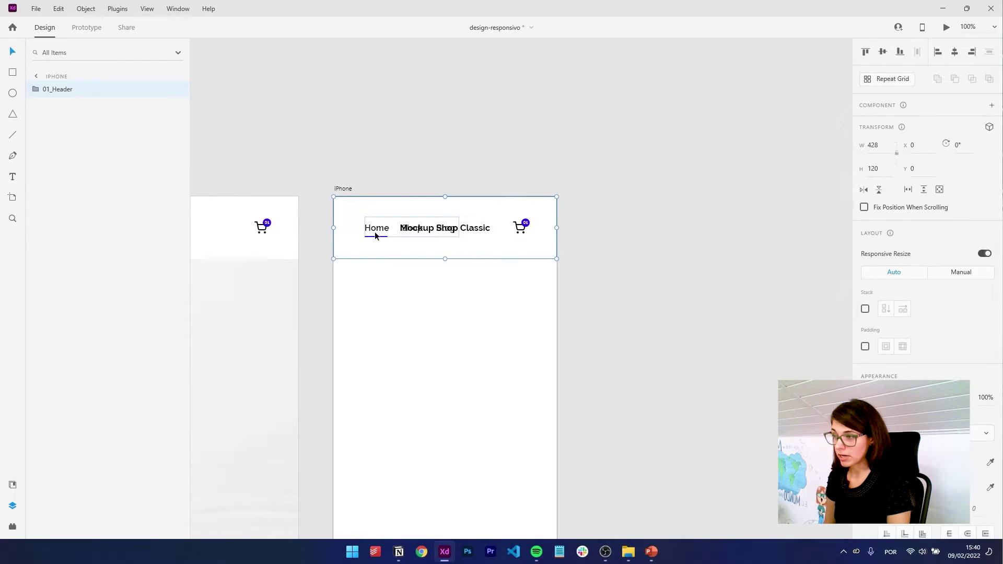
# Step: Expand the Tabs group in the iPhone header and make its hidden Hamburger Menu visible
pyautogui.doubleClick(376, 236)
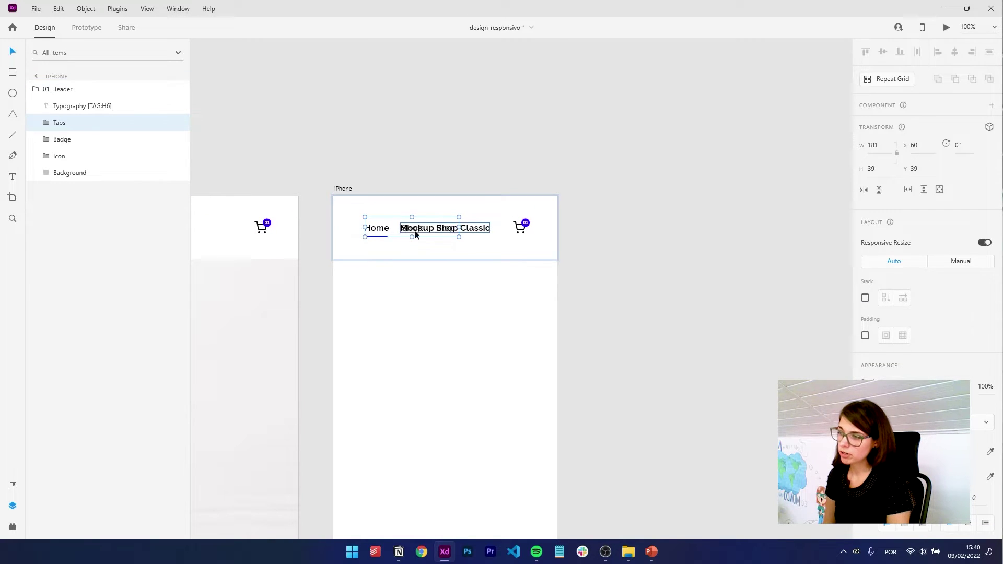
pyautogui.click(46, 123)
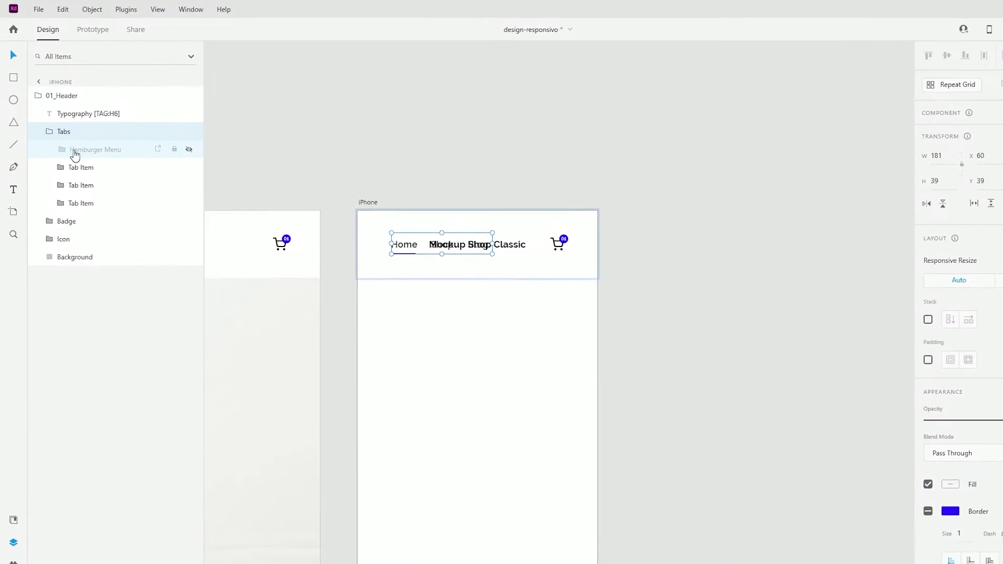
pyautogui.click(74, 151)
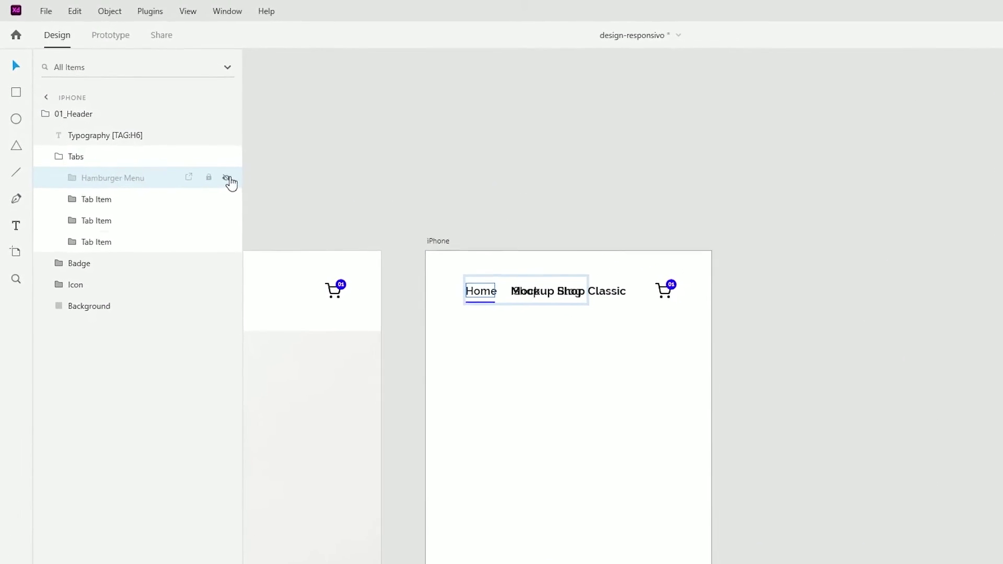
pyautogui.click(238, 189)
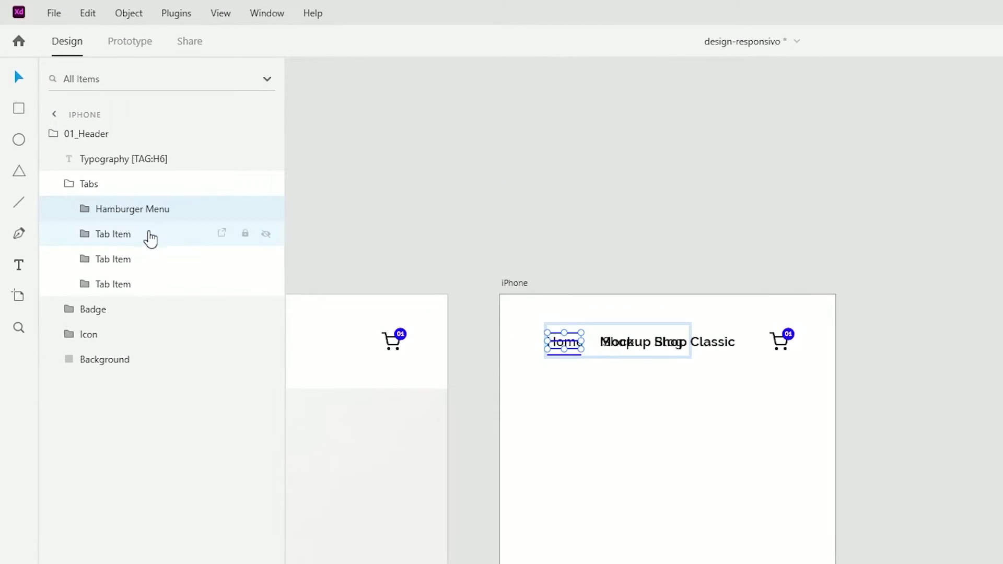
# Step: Hide the three Tab Item groups in the iPhone header's Tabs group
pyautogui.click(134, 211)
pyautogui.keyDown('shift'); pyautogui.click(149, 287); pyautogui.keyUp('shift')
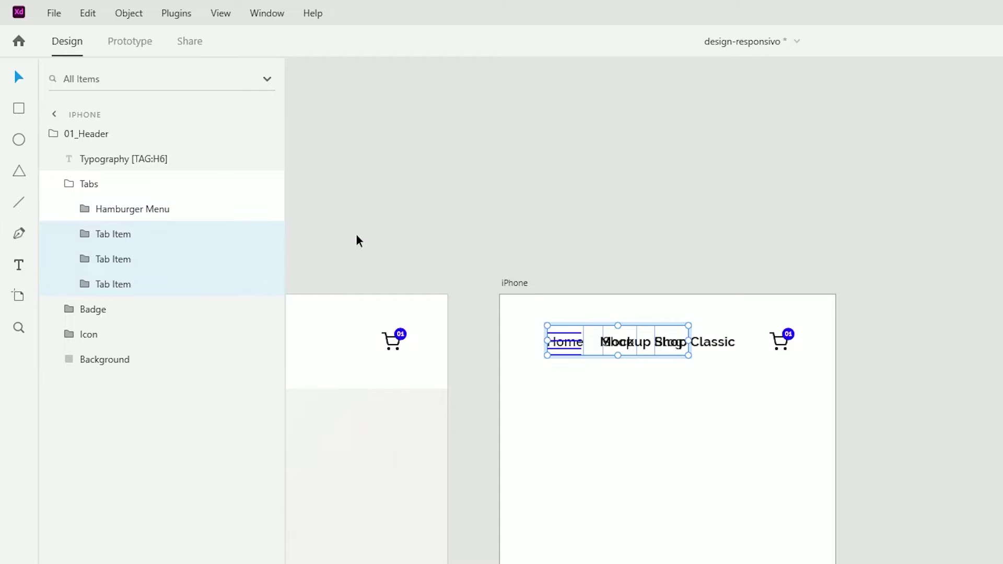
pyautogui.click(128, 236)
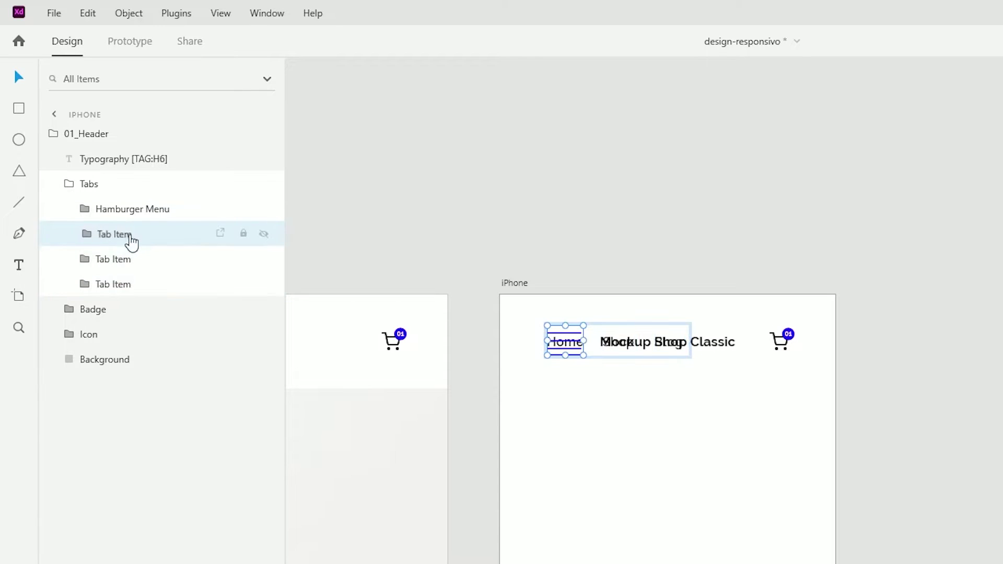
pyautogui.keyDown('shift'); pyautogui.click(137, 290); pyautogui.keyUp('shift')
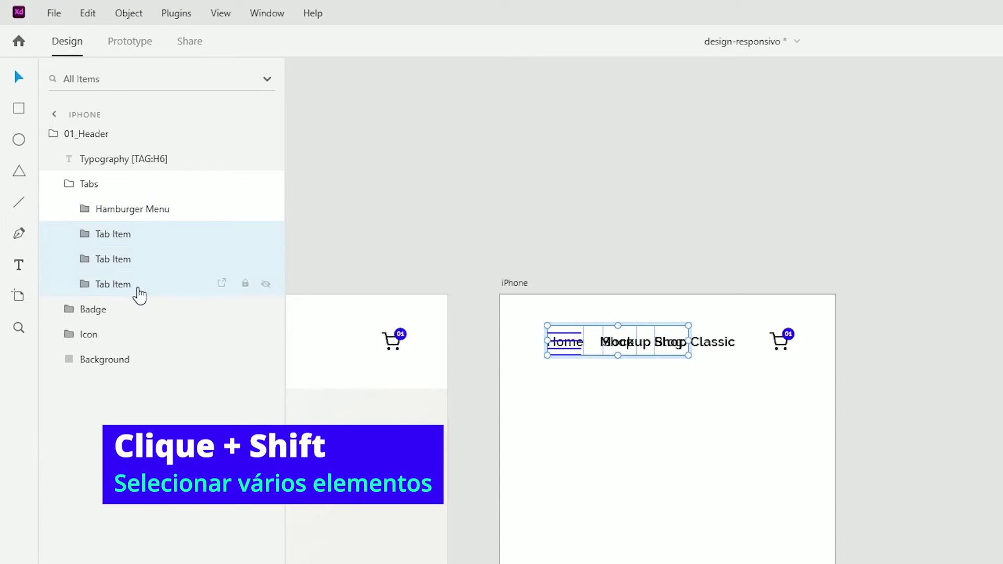
pyautogui.hotkey('ctrl', ',')
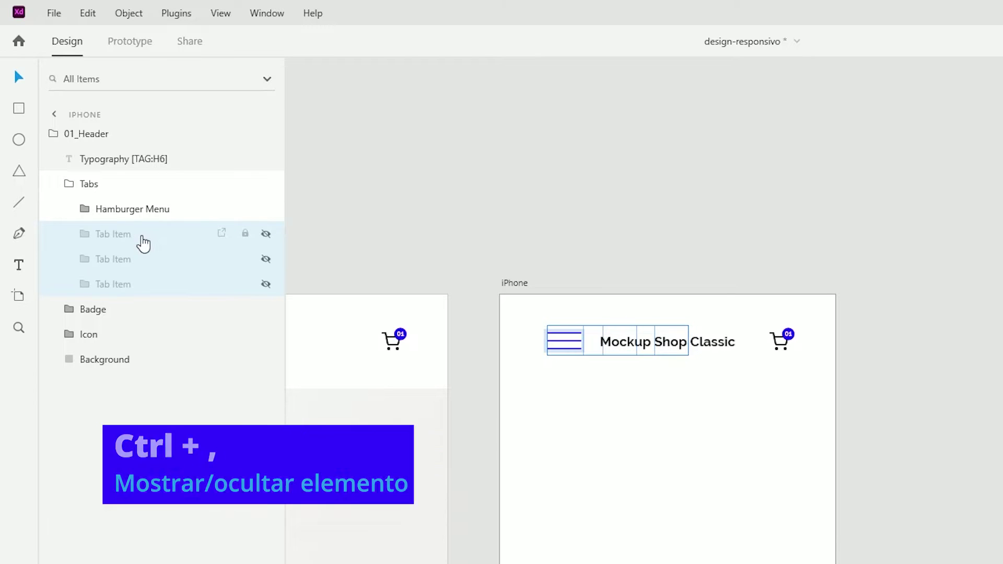
pyautogui.click(487, 261)
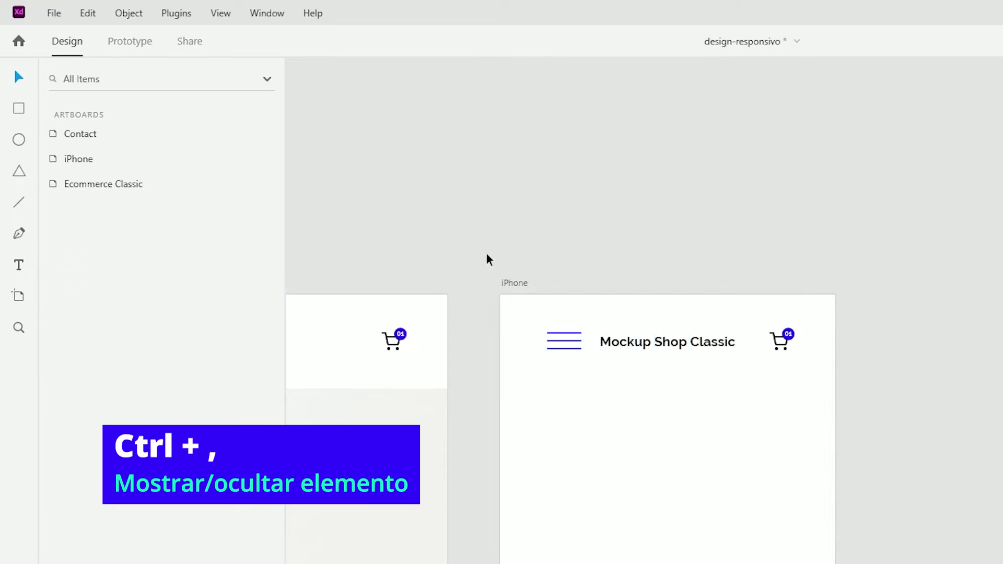
# Step: Show the iPhone artboard's layout grid and align the hamburger menu with the left edge of the first column
pyautogui.click(517, 285)
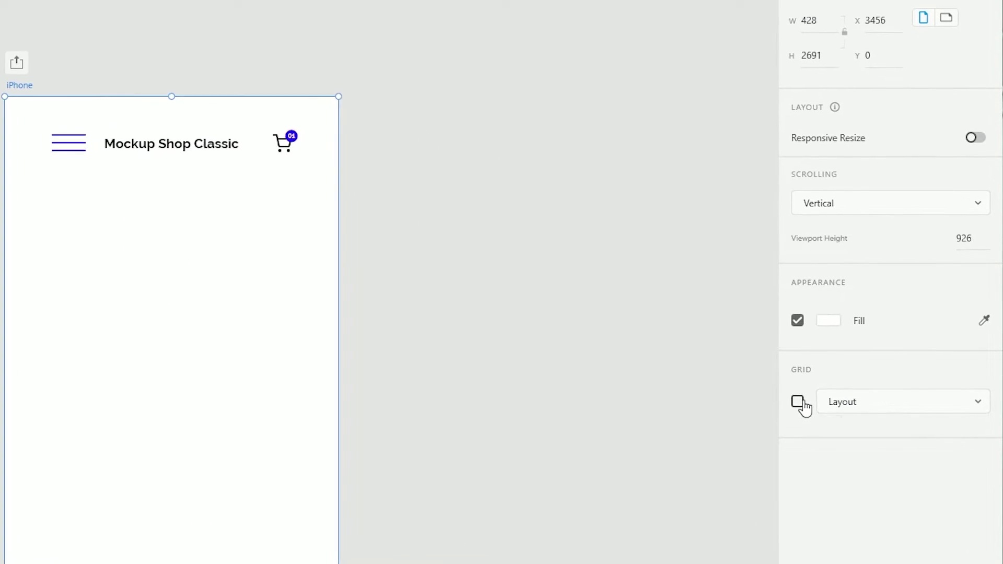
pyautogui.click(798, 402)
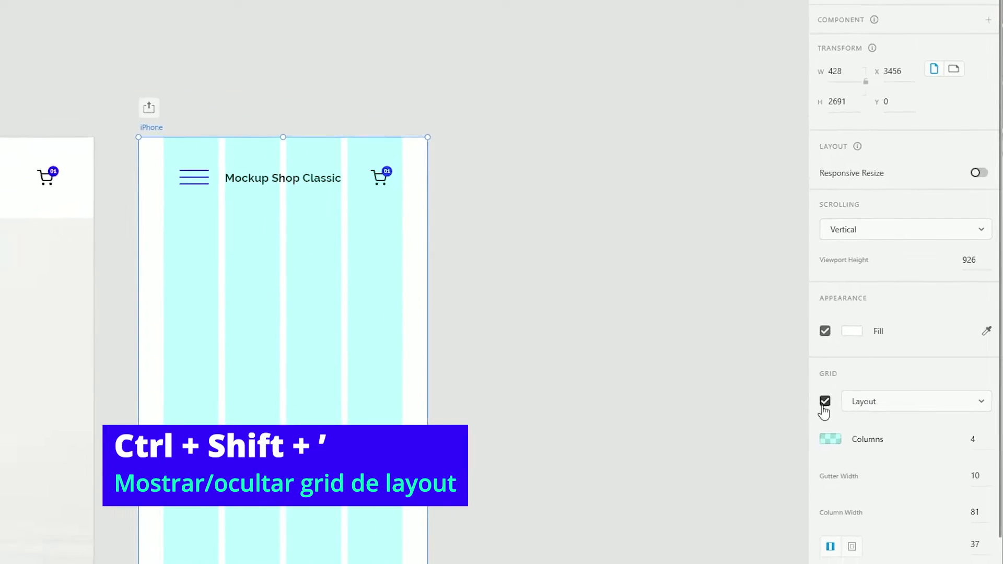
pyautogui.click(182, 179)
pyautogui.doubleClick(183, 178)
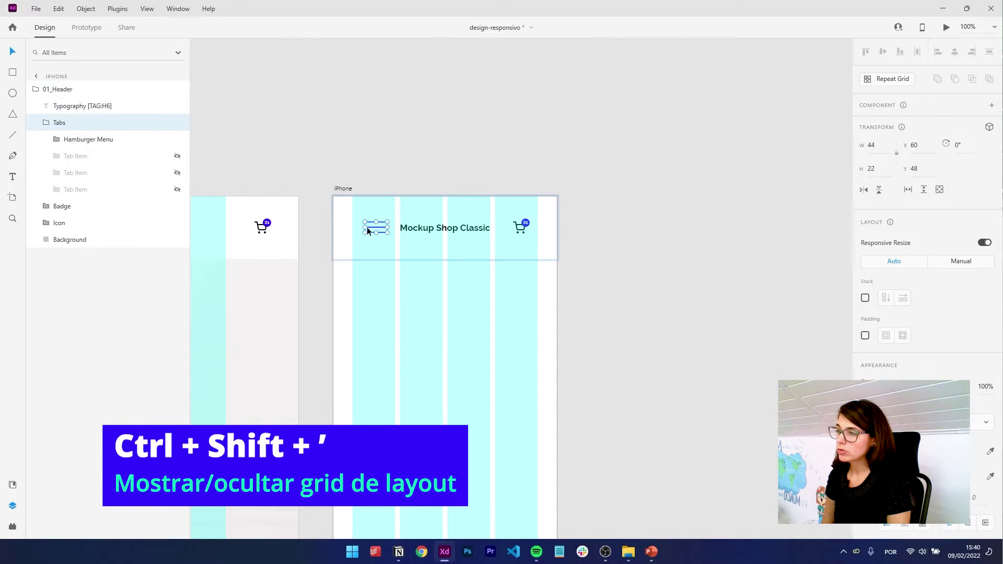
pyautogui.moveTo(368, 227); pyautogui.dragTo(359, 226)
# Step: Group the cart icon with its badge in the iPhone header
pyautogui.click(524, 223)
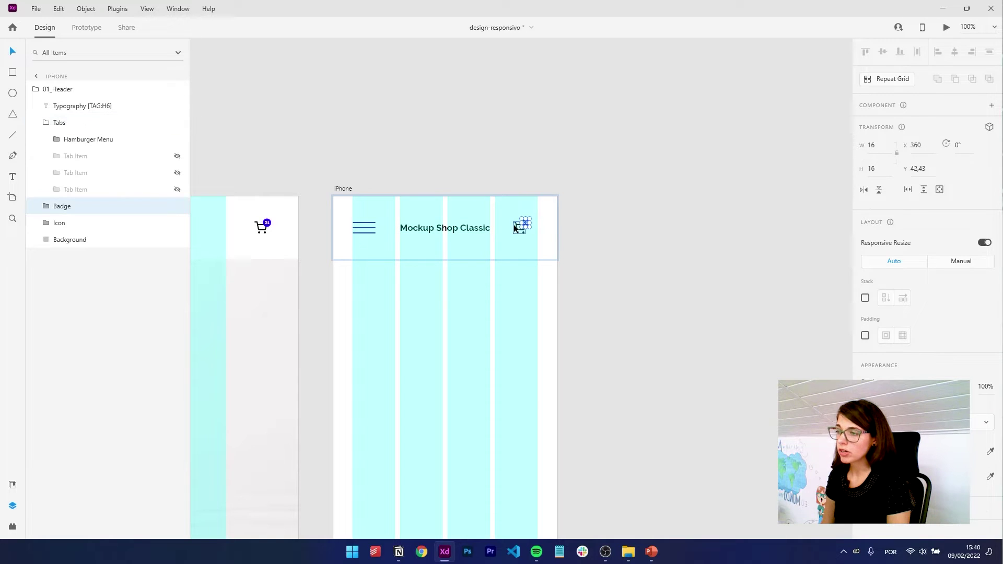
pyautogui.keyDown('shift'); pyautogui.click(517, 226); pyautogui.keyUp('shift')
pyautogui.hotkey('ctrl', 'g')
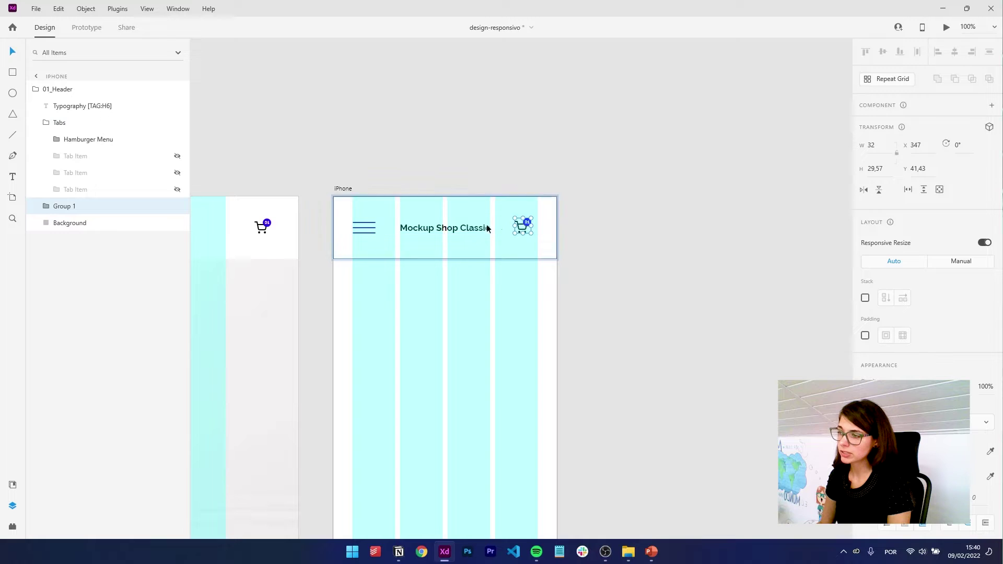
# Step: Align the cart group, the shop title and the hamburger menu vertically to their middles
pyautogui.keyDown('shift'); pyautogui.click(486, 228); pyautogui.keyUp('shift')
pyautogui.keyDown('shift'); pyautogui.click(356, 228); pyautogui.keyUp('shift')
pyautogui.hotkey('shift', 'm')
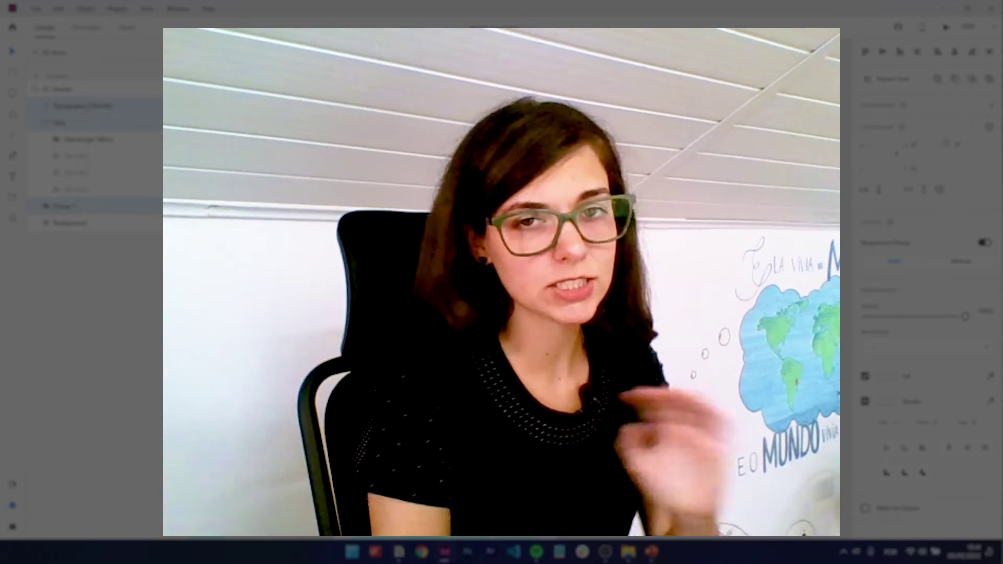
pyautogui.hotkey('ctrl', 'shift', 'a')
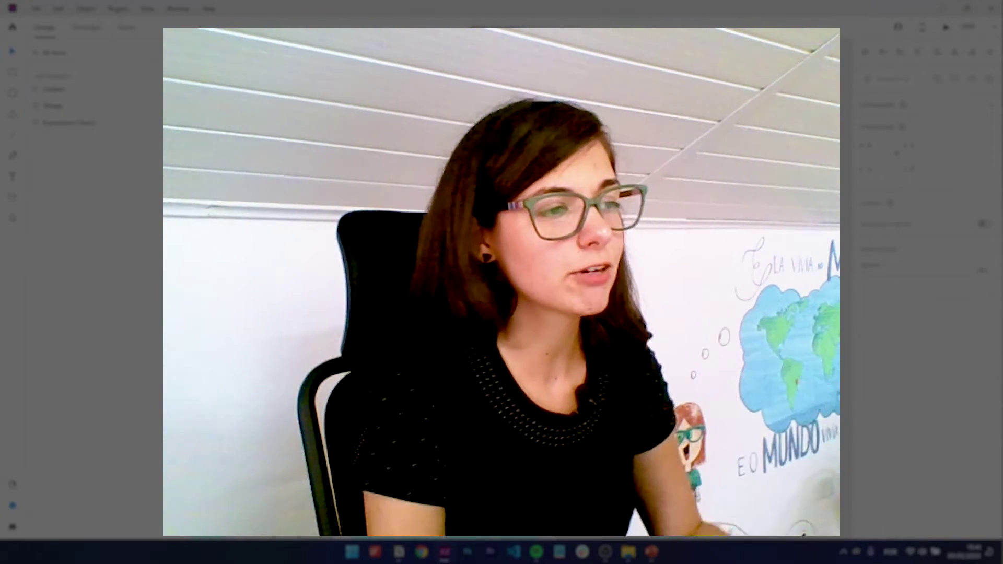
# Step: Space the hamburger menu, shop title and cart group evenly across the iPhone header
pyautogui.doubleClick(528, 226)
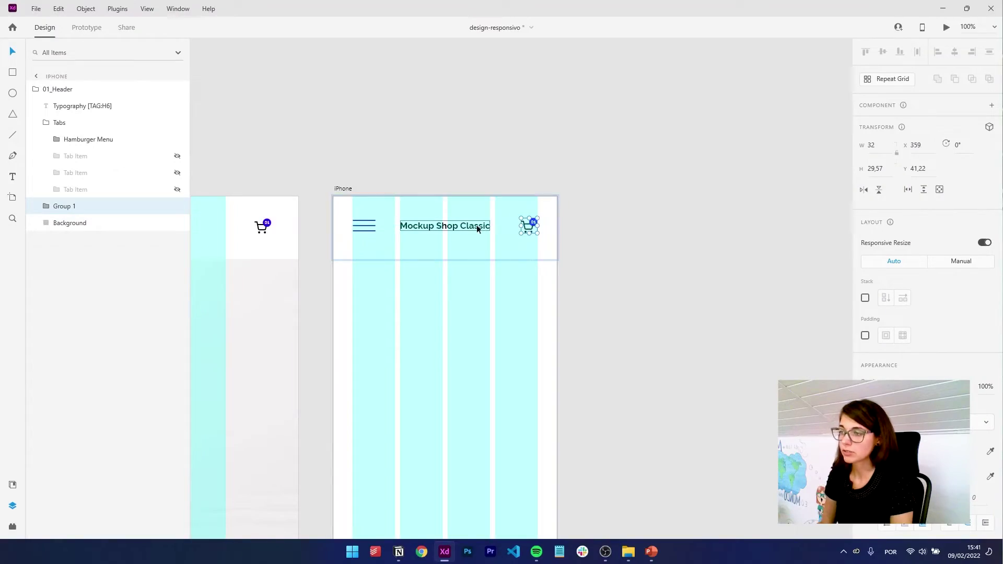
pyautogui.keyDown('shift'); pyautogui.click(477, 228); pyautogui.keyUp('shift')
pyautogui.keyDown('shift'); pyautogui.click(369, 225); pyautogui.keyUp('shift')
pyautogui.click(428, 282)
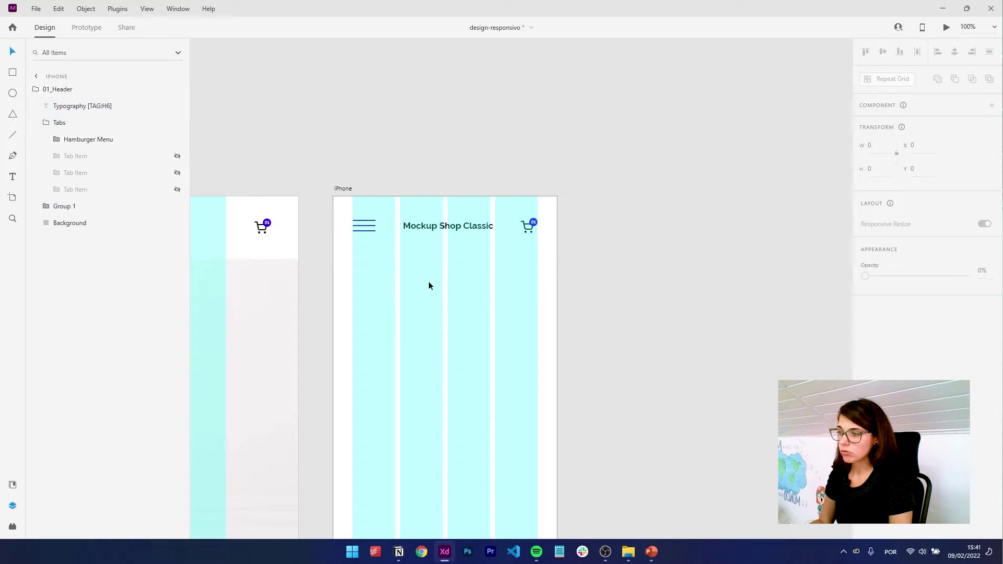
# Step: Copy the 02_Hero group from the Ecommerce Classic artboard and paste it into the iPhone artboard
pyautogui.scroll(-2, 417, 212)
pyautogui.hscroll(-4, 416, 212)
pyautogui.click(454, 224)
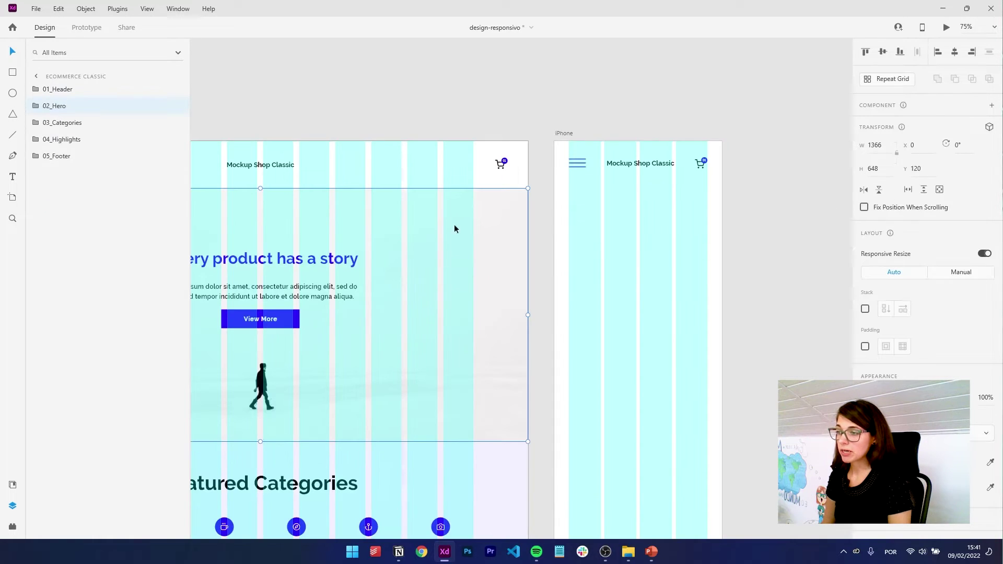
pyautogui.hotkey('ctrl', 'c')
pyautogui.click(620, 246)
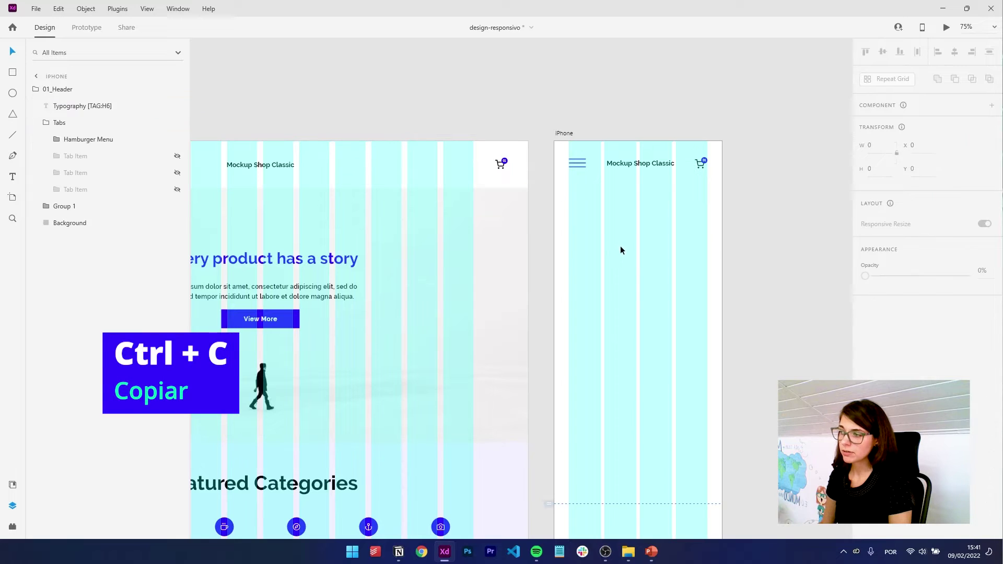
pyautogui.hotkey('ctrl', 'v')
pyautogui.hscroll(5, 554, 261)
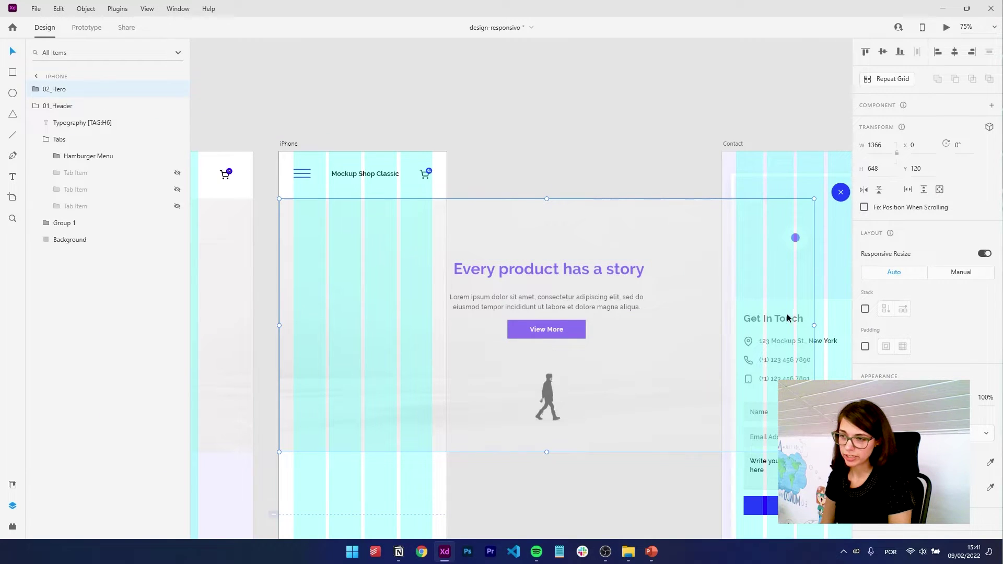
# Step: Try to narrow the whole pasted hero group to the iPhone artboard's width and reduce its text group's width to about 294
pyautogui.moveTo(813, 325); pyautogui.dragTo(445, 358)
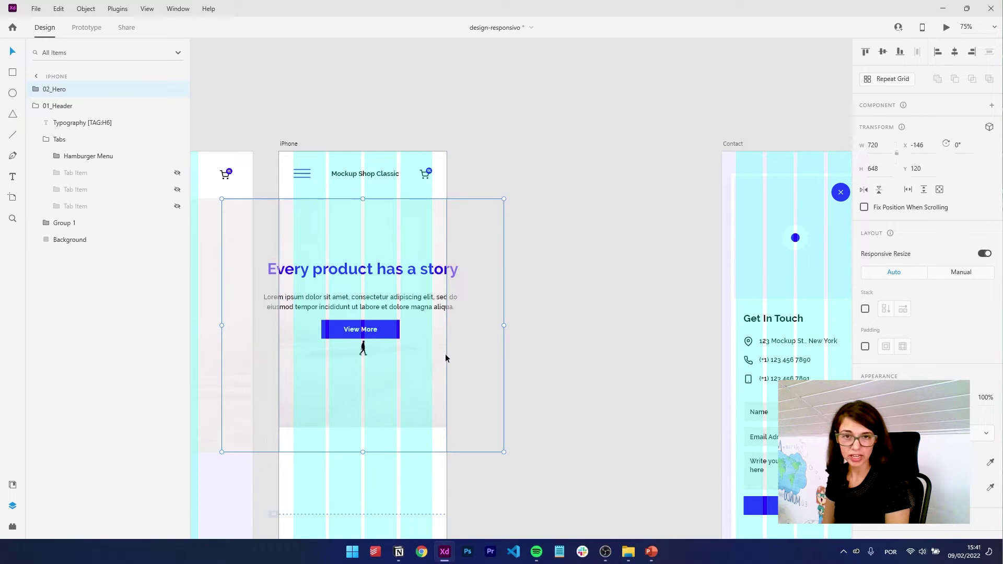
pyautogui.doubleClick(439, 268)
pyautogui.moveTo(504, 299); pyautogui.dragTo(337, 320)
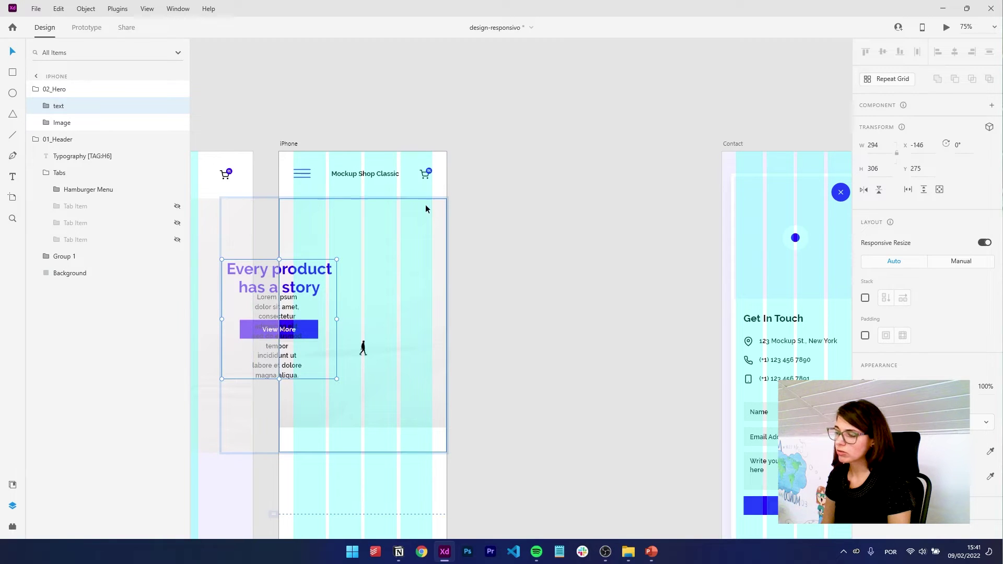
pyautogui.hotkey('ctrl', 'z')
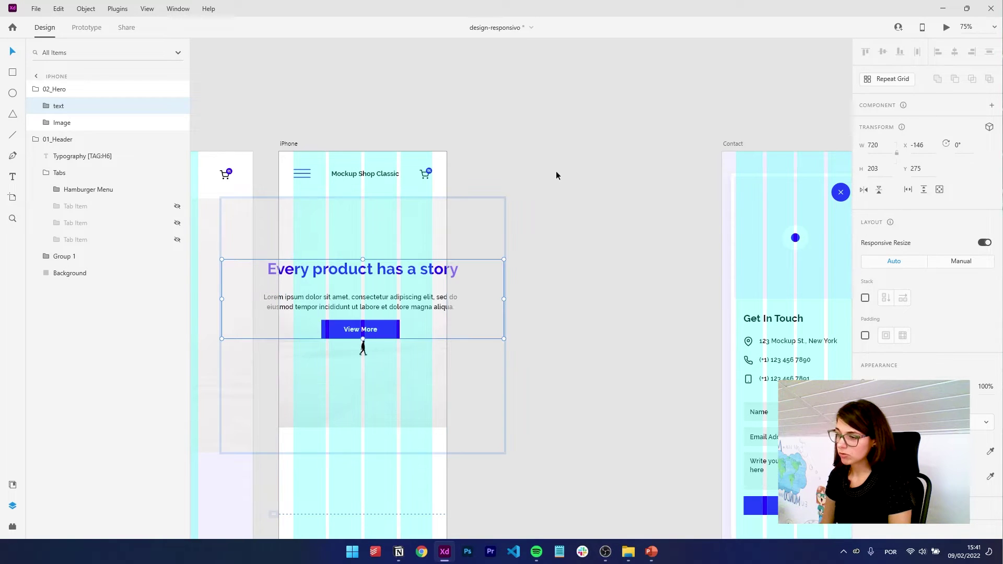
pyautogui.hotkey('ctrl', 'z')
pyautogui.hotkey('ctrl', 'z')
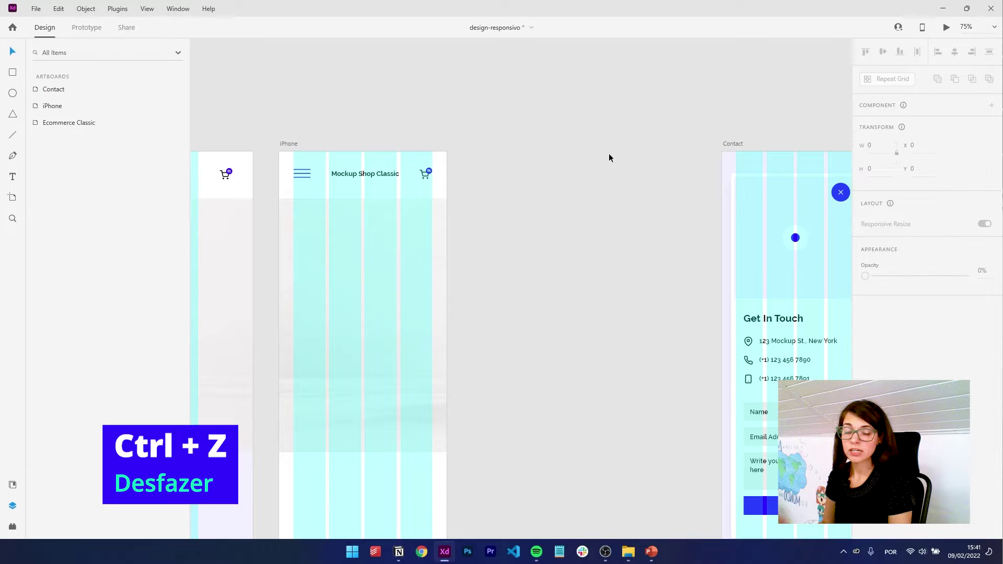
pyautogui.hotkey('ctrl', 'shift', 'z')
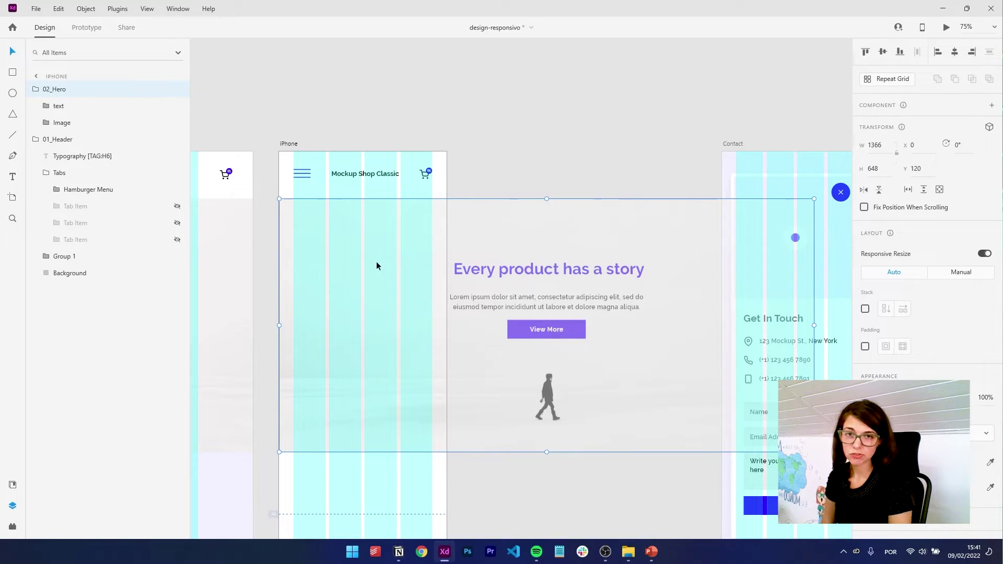
# Step: Fit the hero title's box to its text with Auto Width and set it back to Auto Height
pyautogui.keyDown('ctrl'); pyautogui.click(560, 271); pyautogui.keyUp('ctrl')
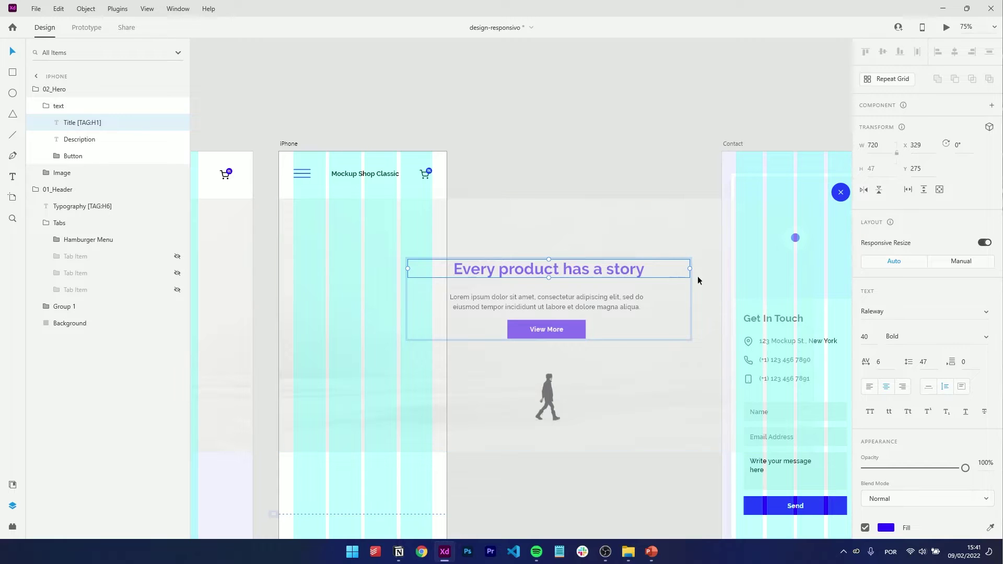
pyautogui.click(928, 386)
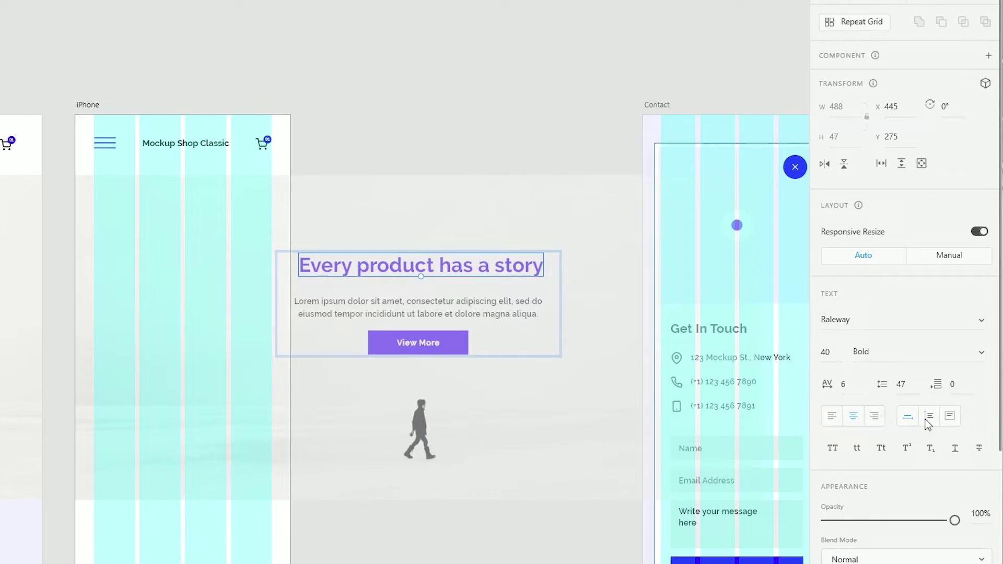
pyautogui.click(927, 419)
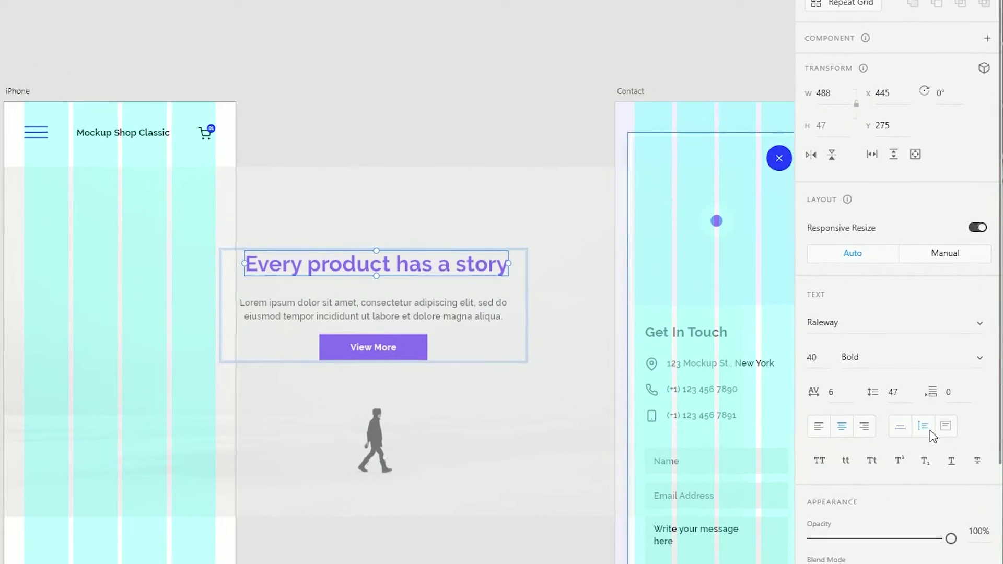
pyautogui.click(907, 418)
pyautogui.click(929, 419)
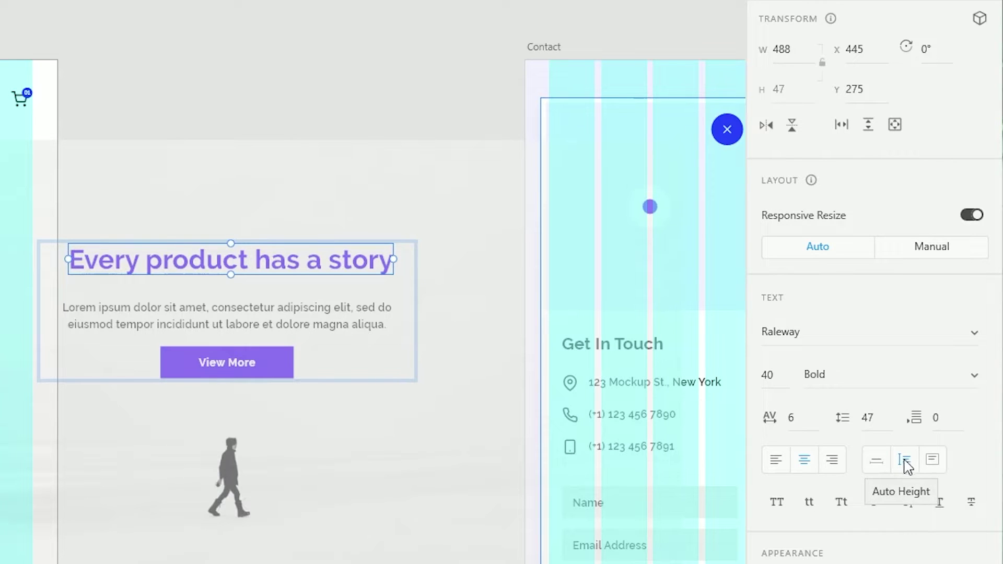
# Step: Set the hero title to Auto Width and try narrowing the text group to a width of about 274
pyautogui.click(877, 462)
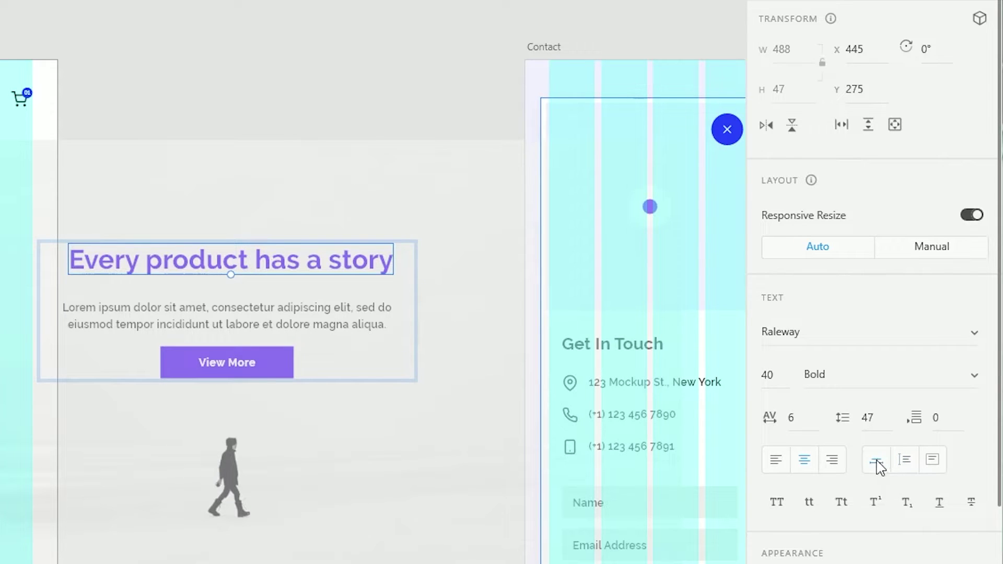
pyautogui.click(939, 463)
pyautogui.click(884, 463)
pyautogui.press('Escape')
pyautogui.doubleClick(336, 267)
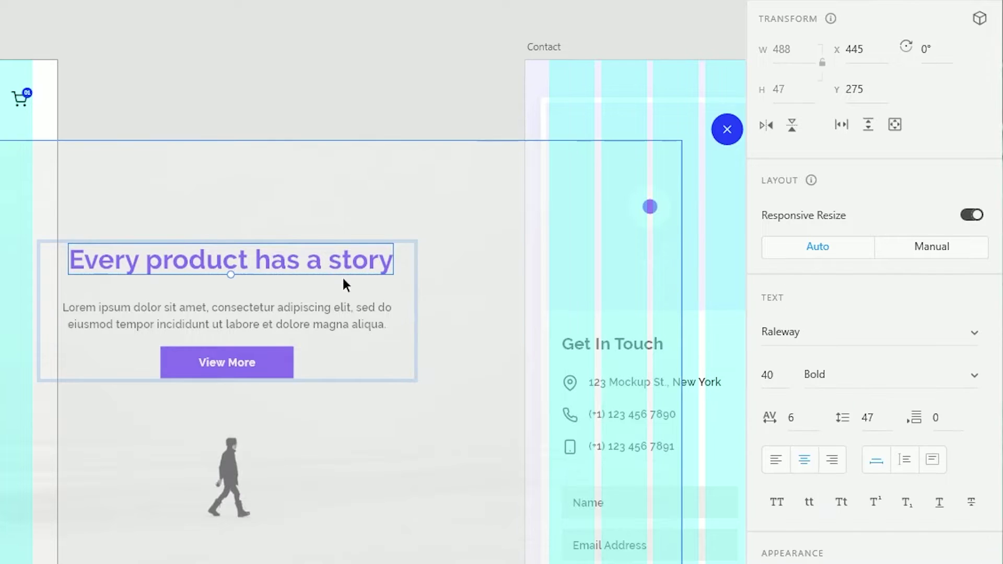
pyautogui.click(387, 295)
pyautogui.moveTo(411, 309); pyautogui.dragTo(223, 324)
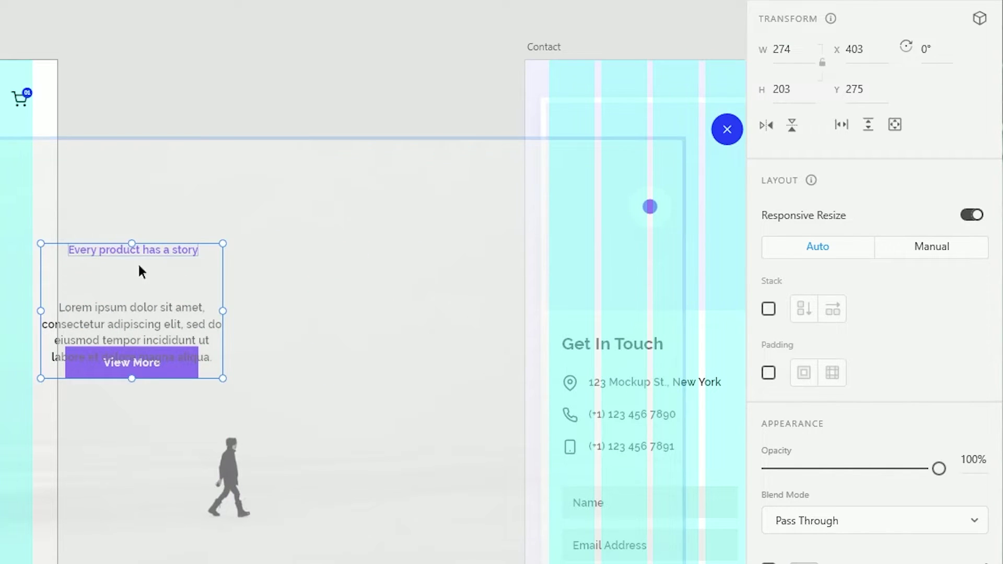
pyautogui.hotkey('ctrl', 'z')
# Step: Set the hero description to Fixed Size and try narrowing the text group to a width of about 200
pyautogui.doubleClick(275, 256)
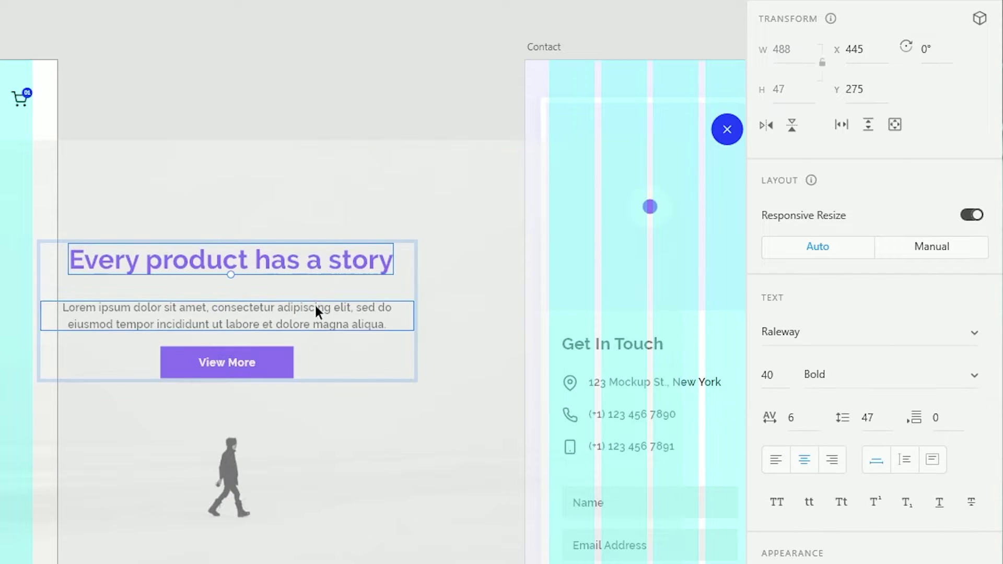
pyautogui.click(318, 307)
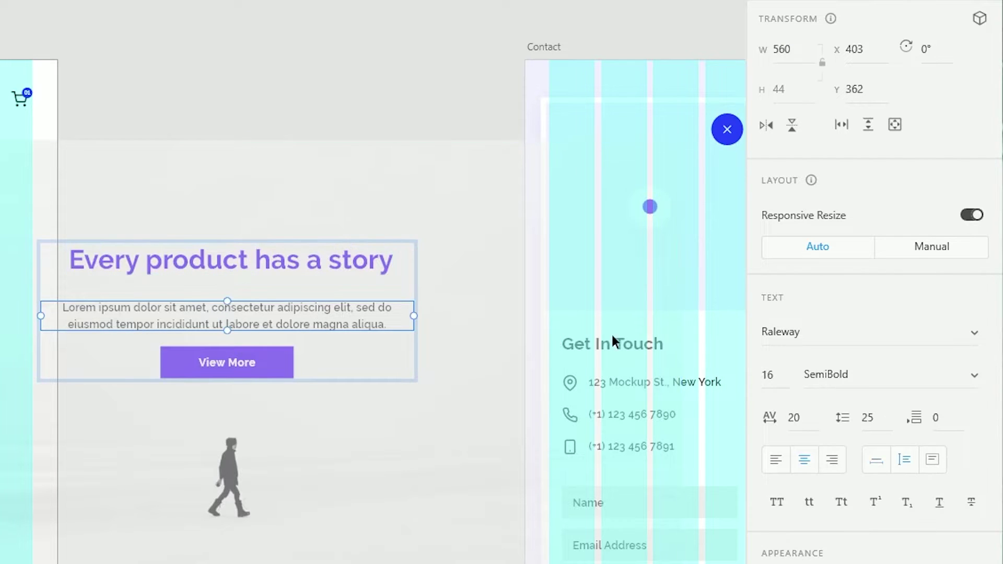
pyautogui.click(933, 461)
pyautogui.press('Escape')
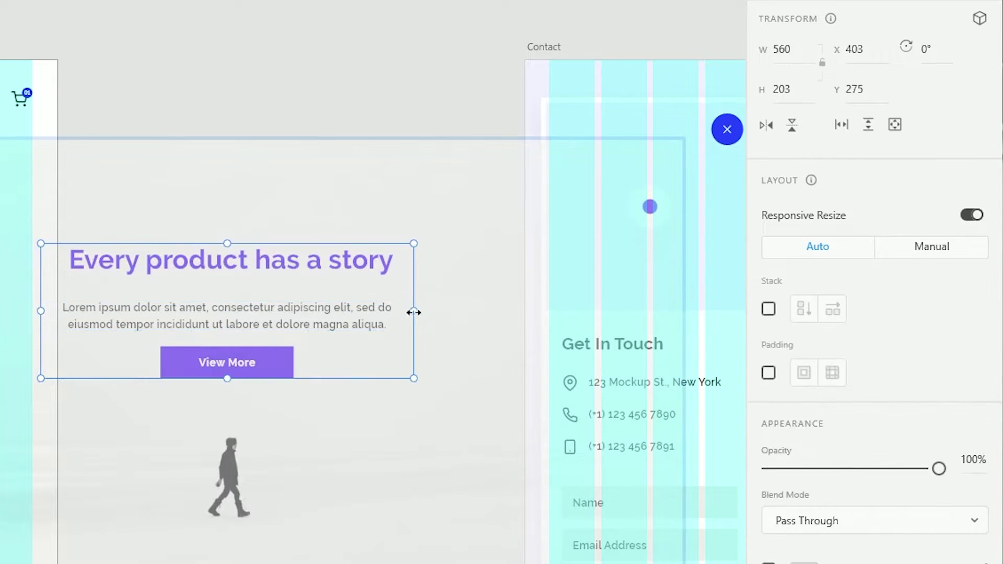
pyautogui.moveTo(410, 316); pyautogui.dragTo(172, 325)
pyautogui.hotkey('ctrl', 'z')
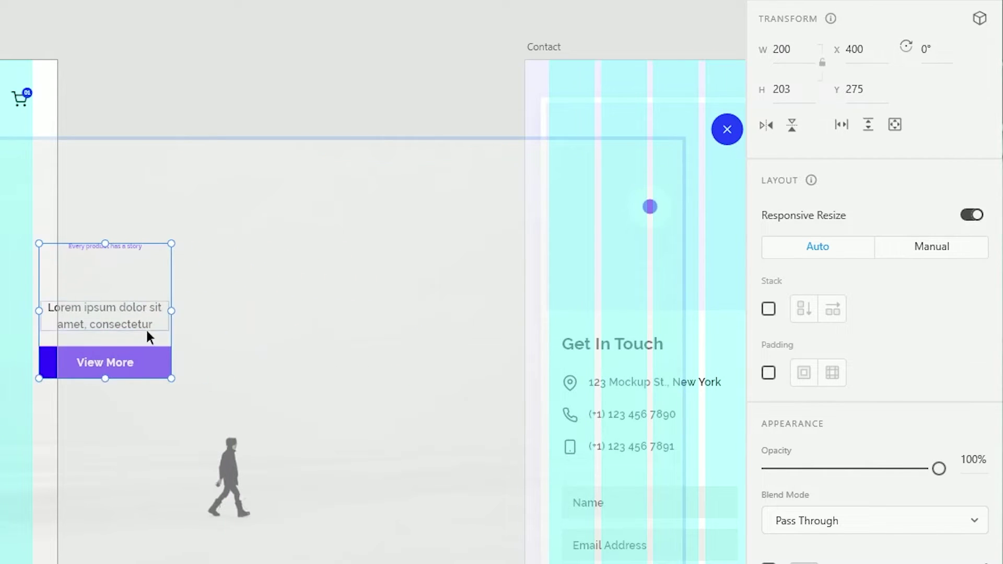
pyautogui.hotkey('ctrl', 'z')
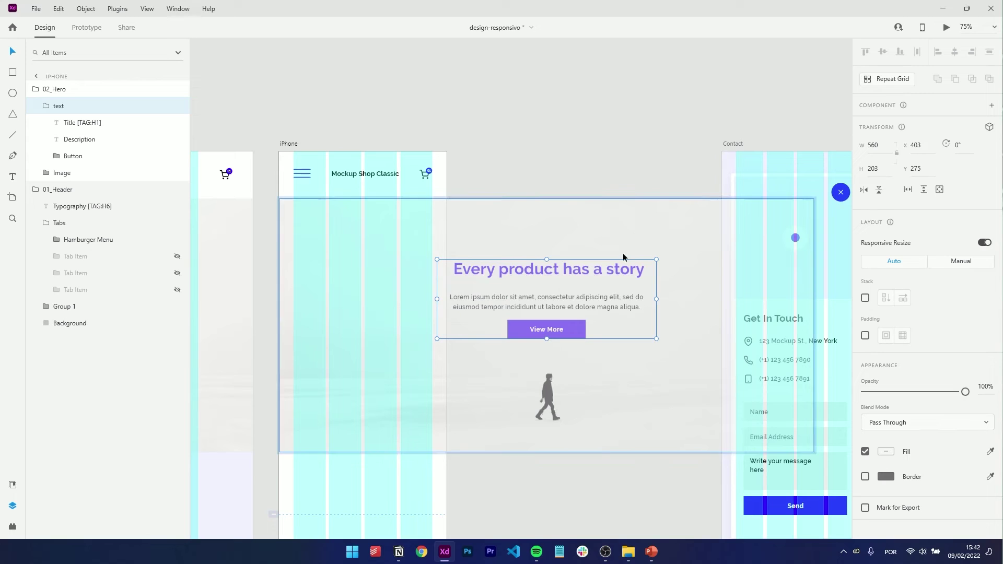
# Step: Set the hero title to Auto Height and test the text group at a width of about 213, undoing the resize
pyautogui.doubleClick(349, 261)
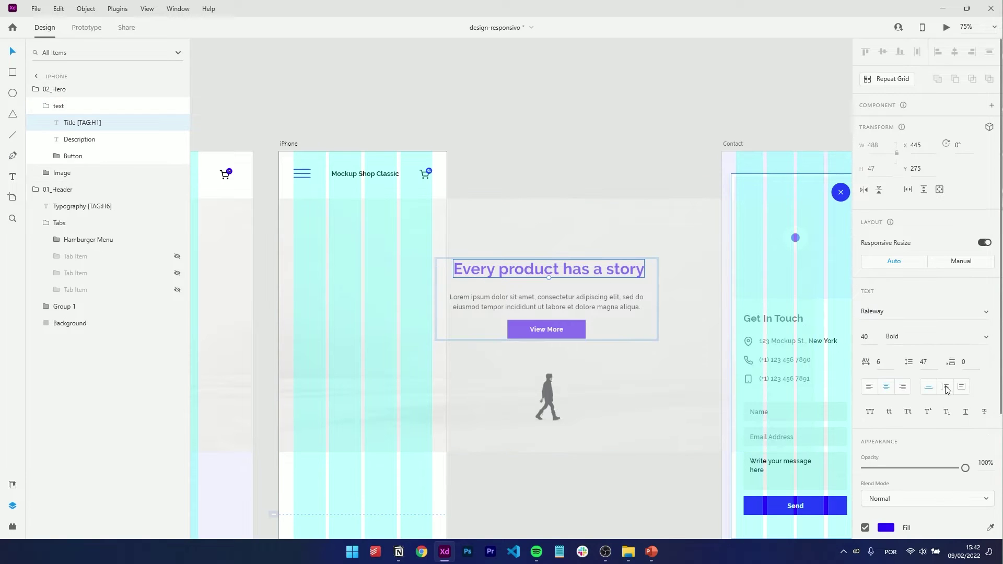
pyautogui.click(576, 306)
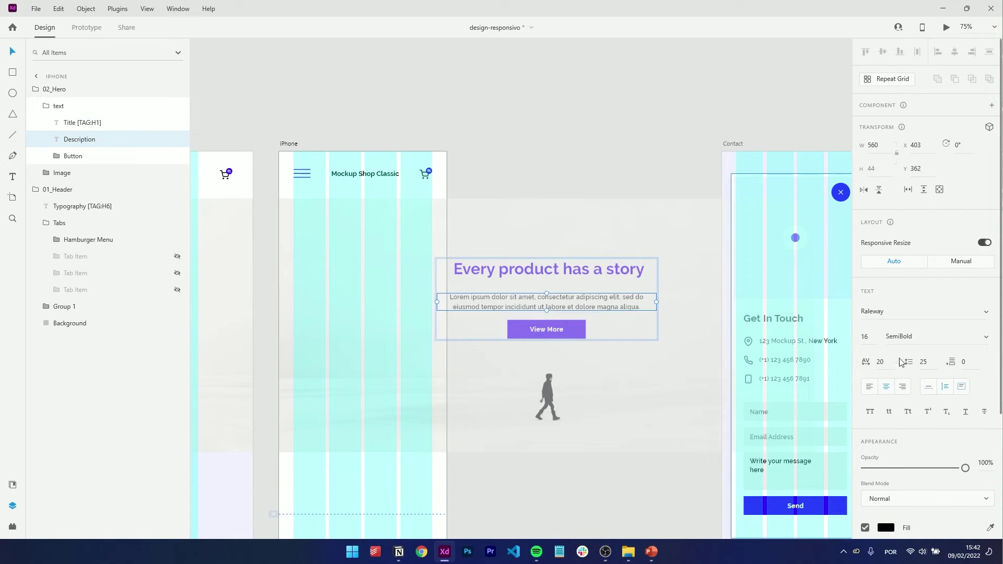
pyautogui.click(551, 330)
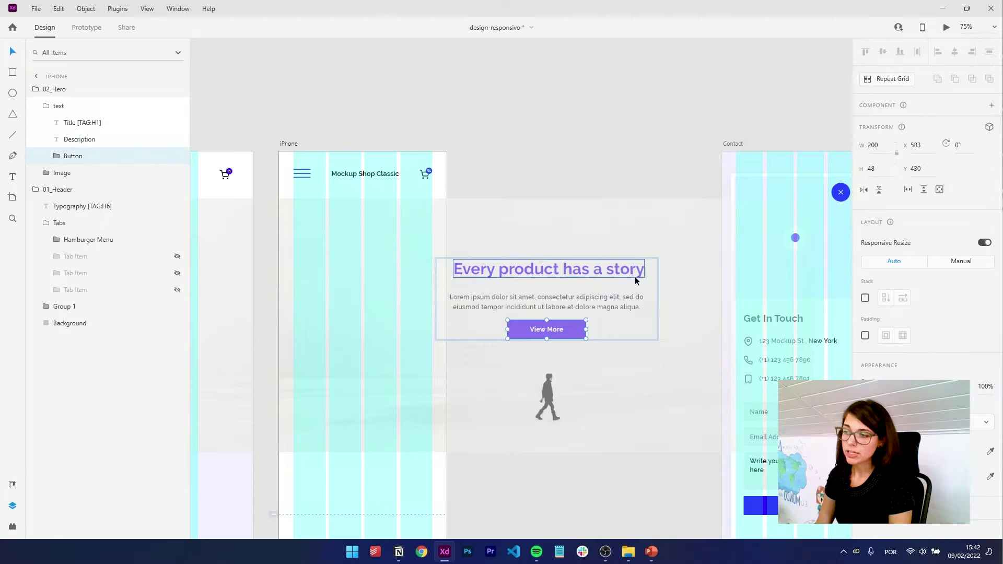
pyautogui.press('Escape')
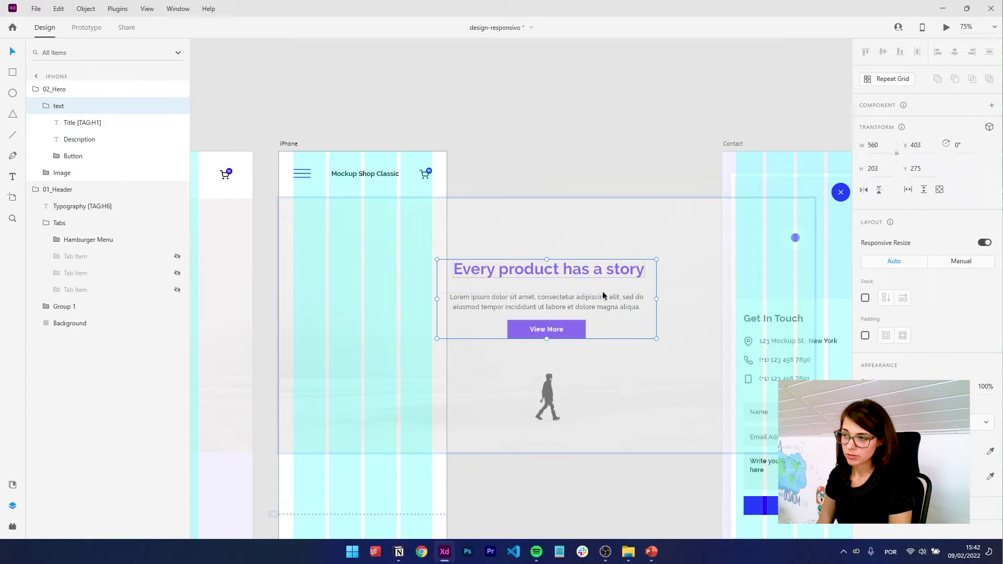
pyautogui.moveTo(658, 299); pyautogui.dragTo(519, 305)
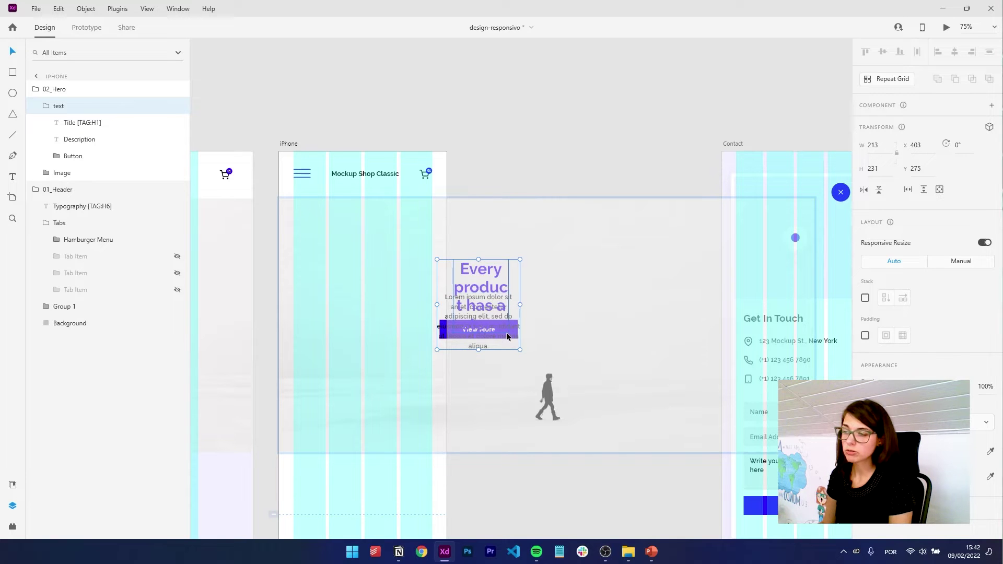
pyautogui.hotkey('ctrl', 'z')
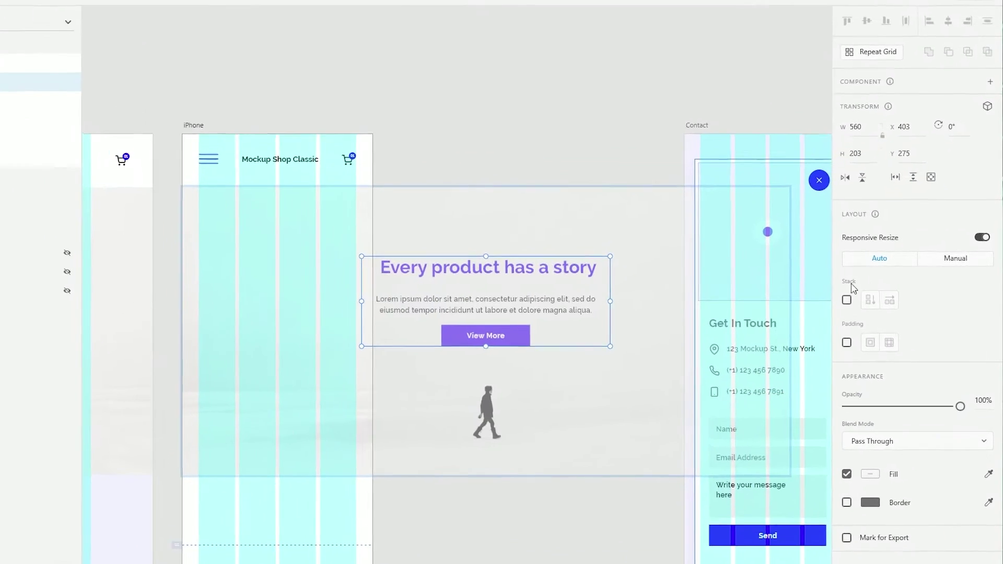
# Step: Enable a vertical Stack on the hero text group and test it at a width of about 264, undoing the resize
pyautogui.click(801, 305)
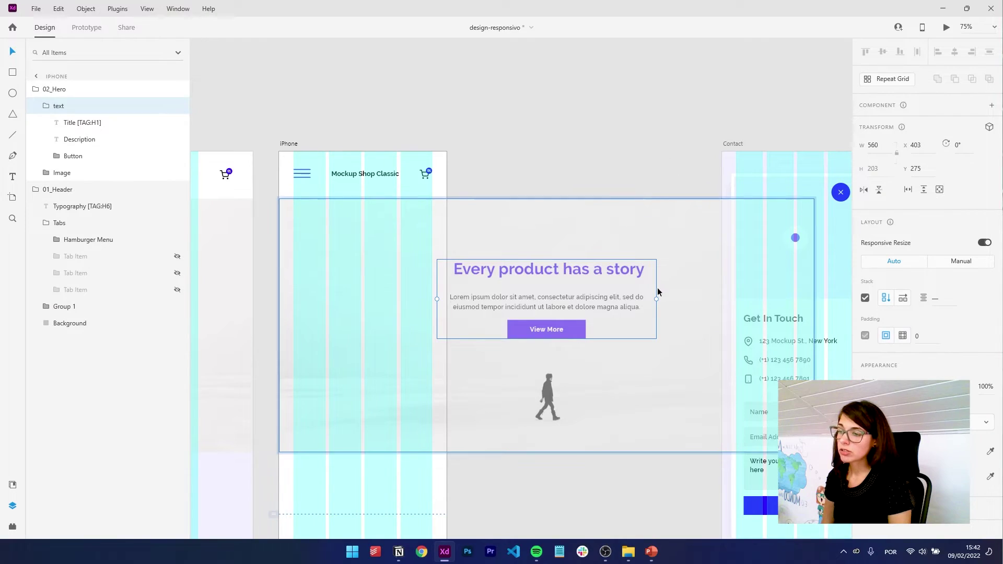
pyautogui.moveTo(656, 299); pyautogui.dragTo(540, 313)
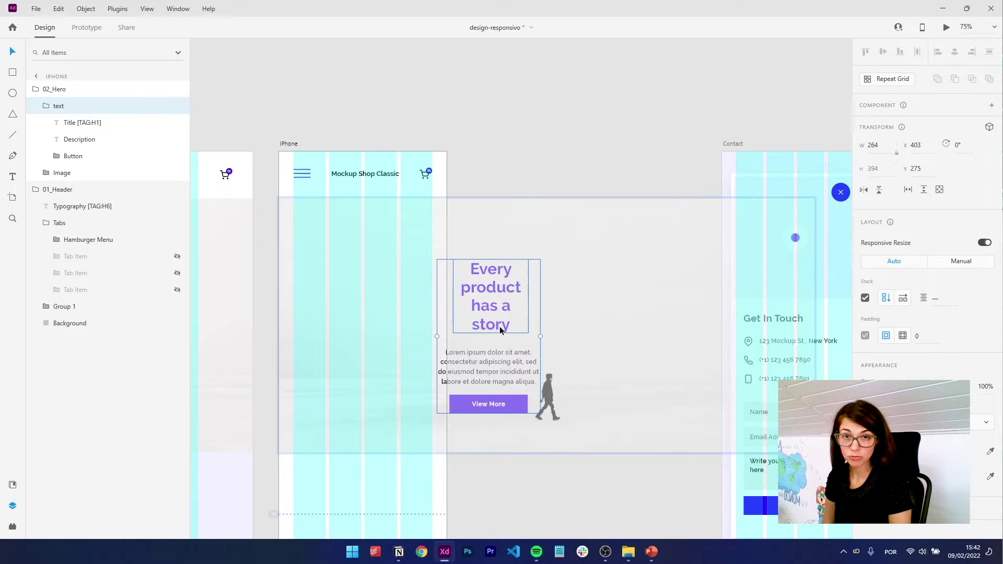
pyautogui.hotkey('ctrl', 'z')
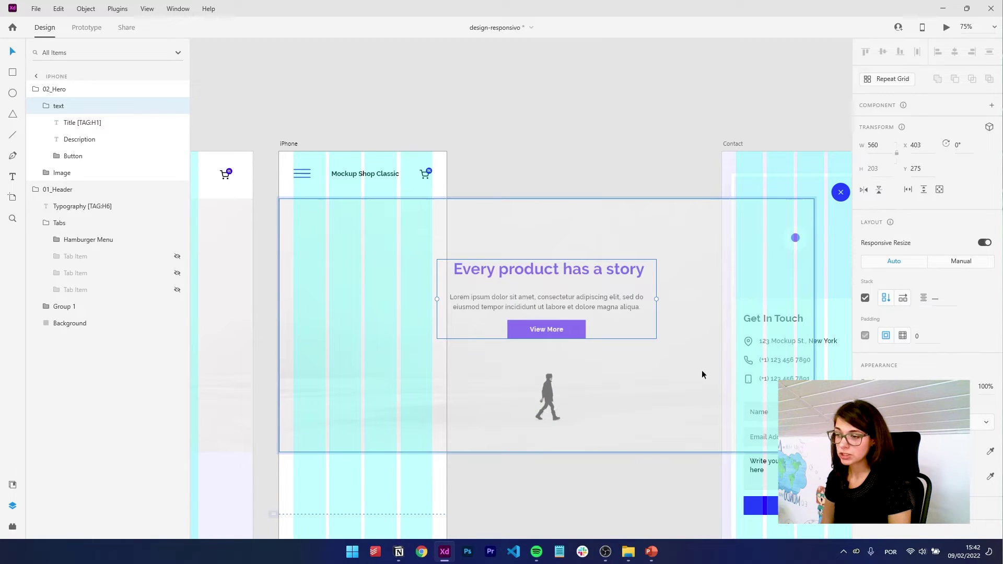
pyautogui.hotkey('ctrl', 'z')
pyautogui.hotkey('ctrl', 'shift', 'z')
# Step: Narrow the hero's Image group to 428, the iPhone artboard's width, and enlarge the picture inside it to fill the frame
pyautogui.click(429, 397)
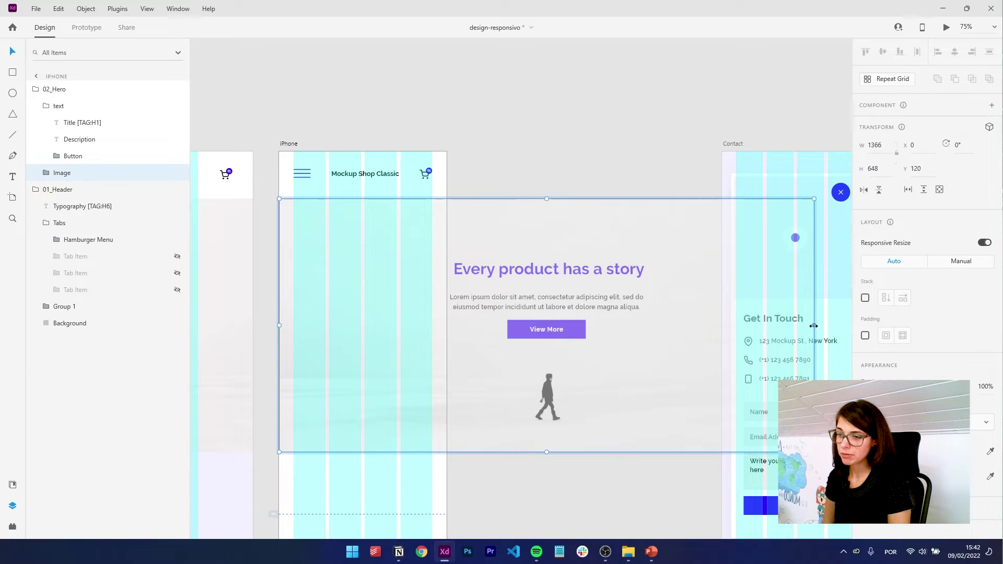
pyautogui.moveTo(813, 326); pyautogui.dragTo(449, 380)
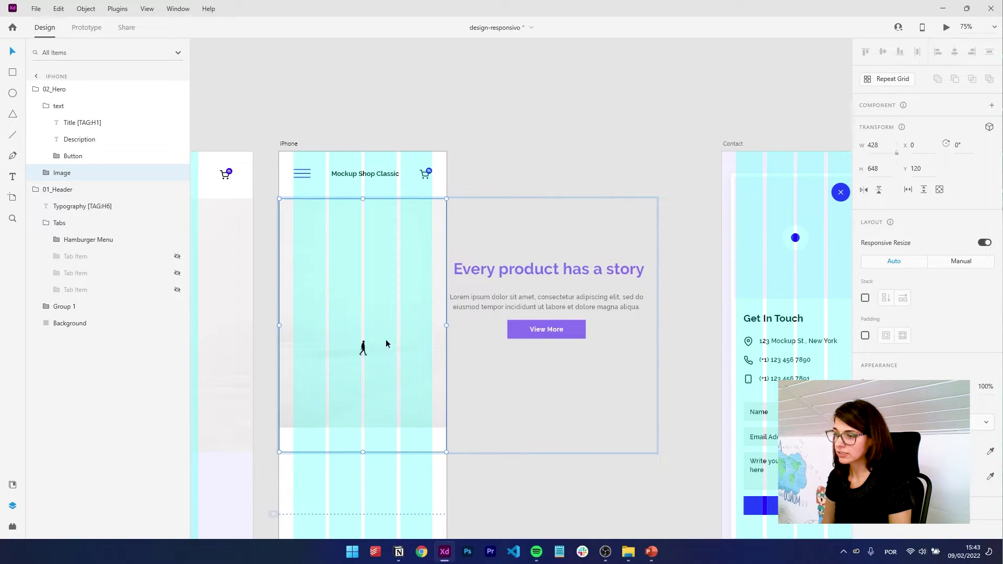
pyautogui.doubleClick(396, 381)
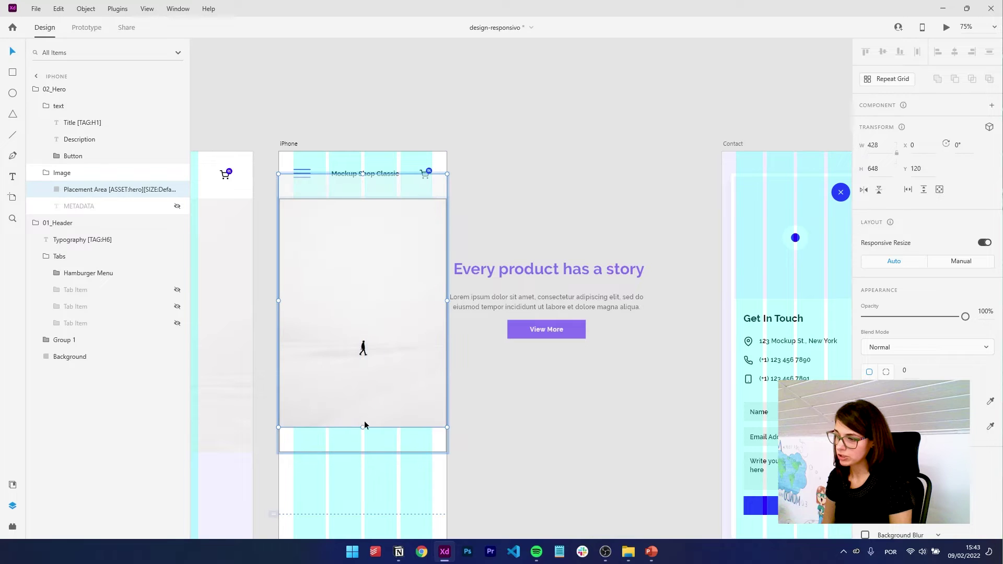
pyautogui.moveTo(362, 427); pyautogui.dragTo(430, 536)
pyautogui.moveTo(363, 324); pyautogui.dragTo(394, 334)
# Step: Move the hero text group over the image in the iPhone artboard, to about X 7, Y 256
pyautogui.click(609, 289)
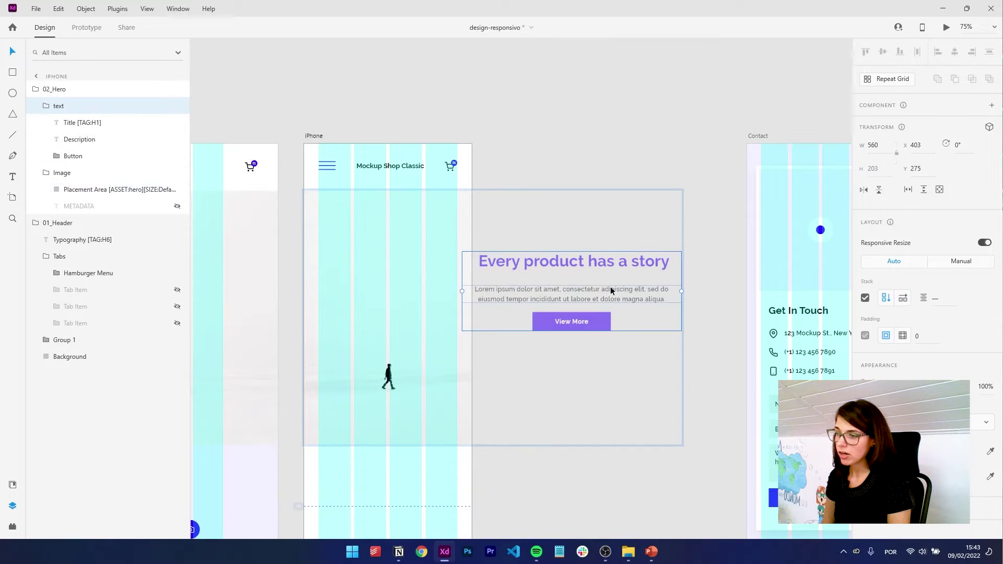
pyautogui.moveTo(609, 289); pyautogui.dragTo(438, 285)
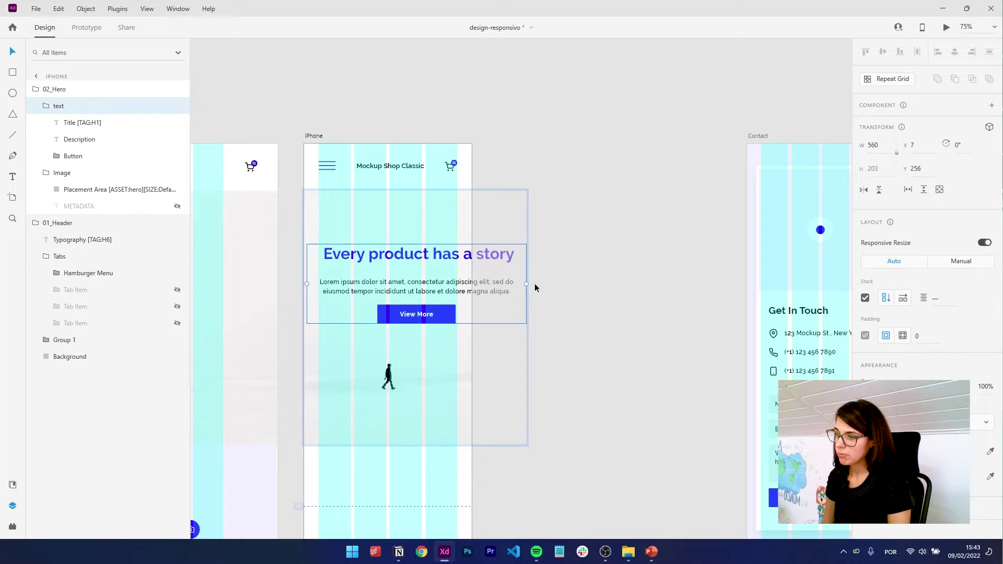
# Step: Fit the hero text group and its title to the iPhone's column grid at X 37, width 354, and raise the group to Y 205
pyautogui.moveTo(526, 284); pyautogui.dragTo(454, 292)
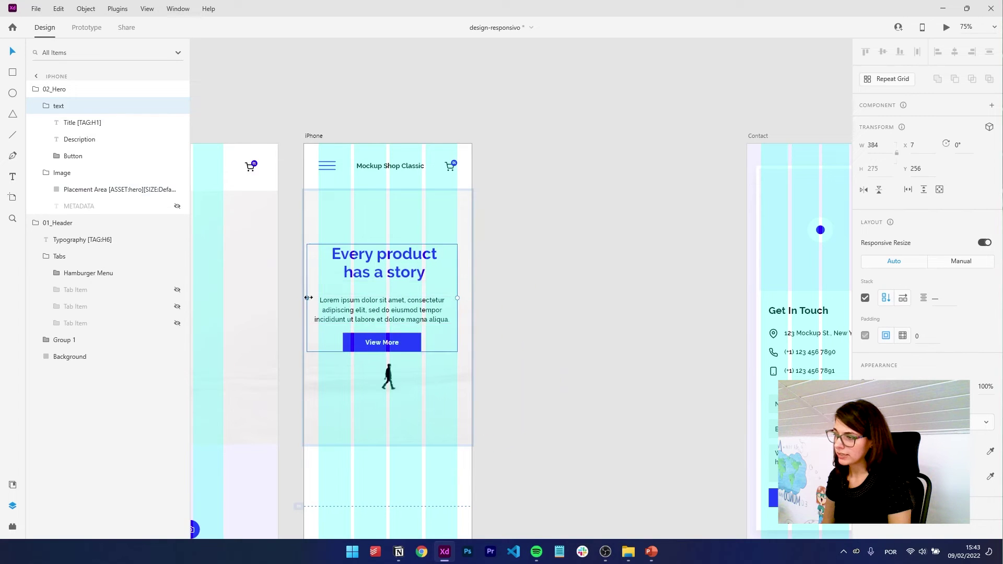
pyautogui.moveTo(308, 297); pyautogui.dragTo(321, 299)
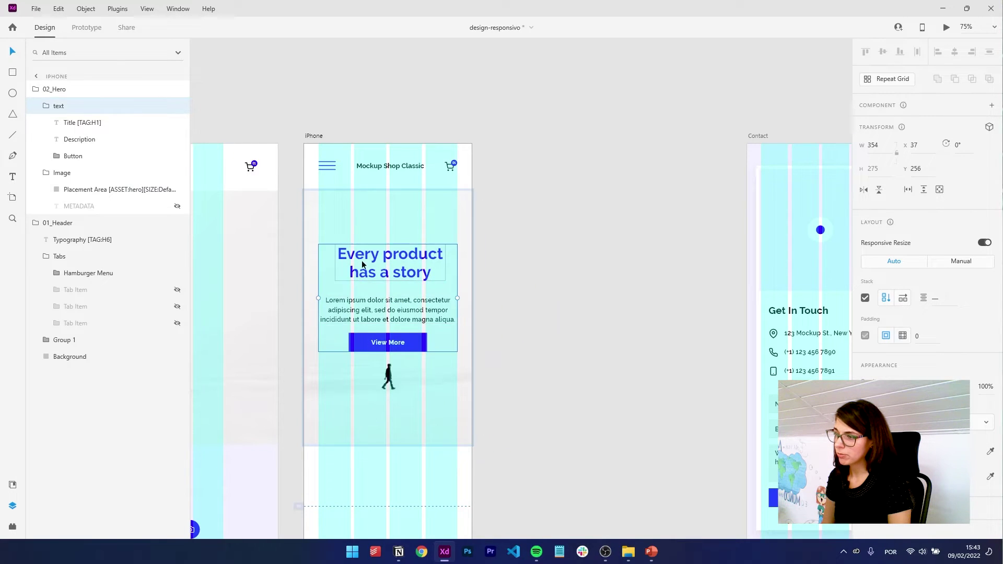
pyautogui.doubleClick(344, 267)
pyautogui.moveTo(333, 263); pyautogui.dragTo(319, 263)
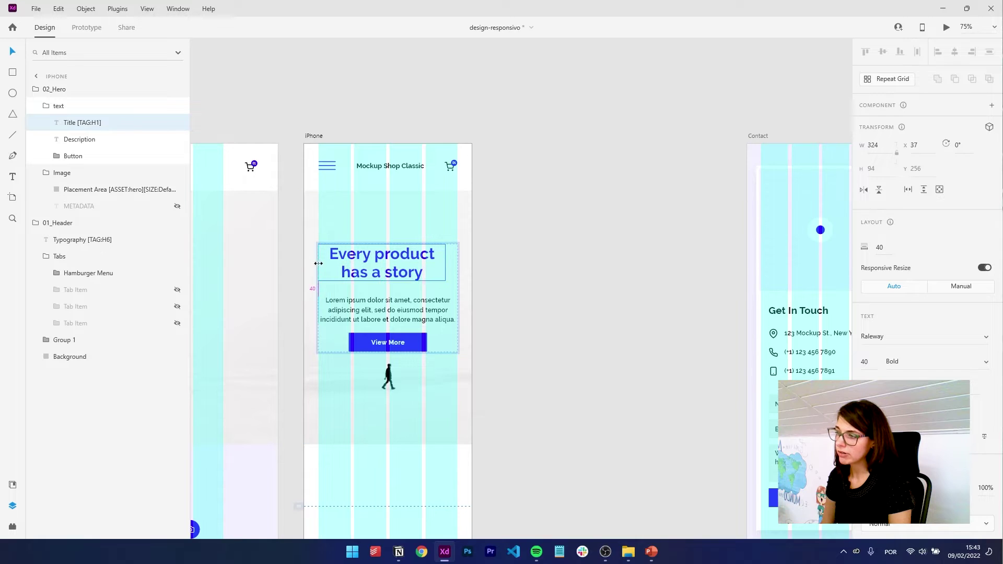
pyautogui.moveTo(450, 261); pyautogui.dragTo(458, 261)
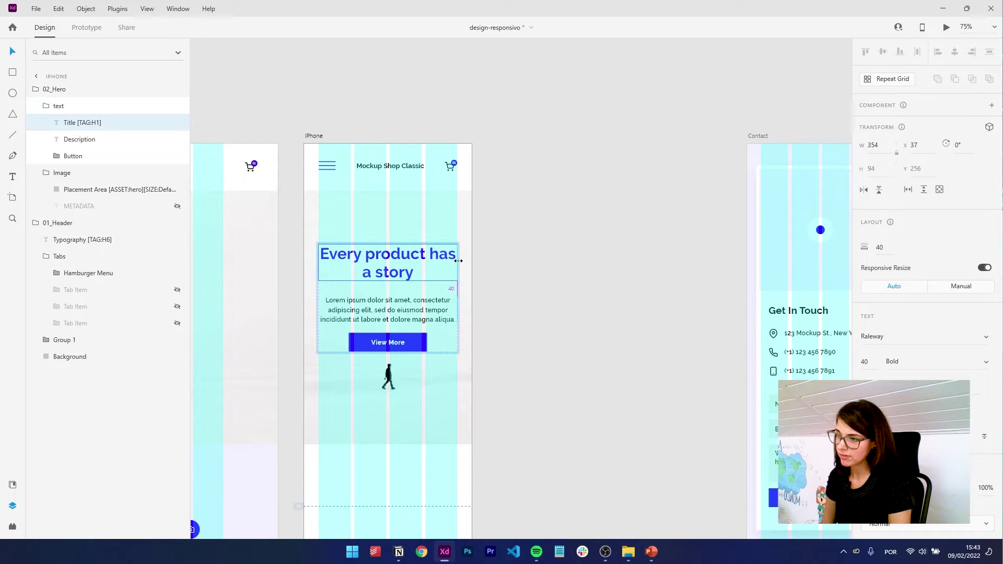
pyautogui.press('Escape')
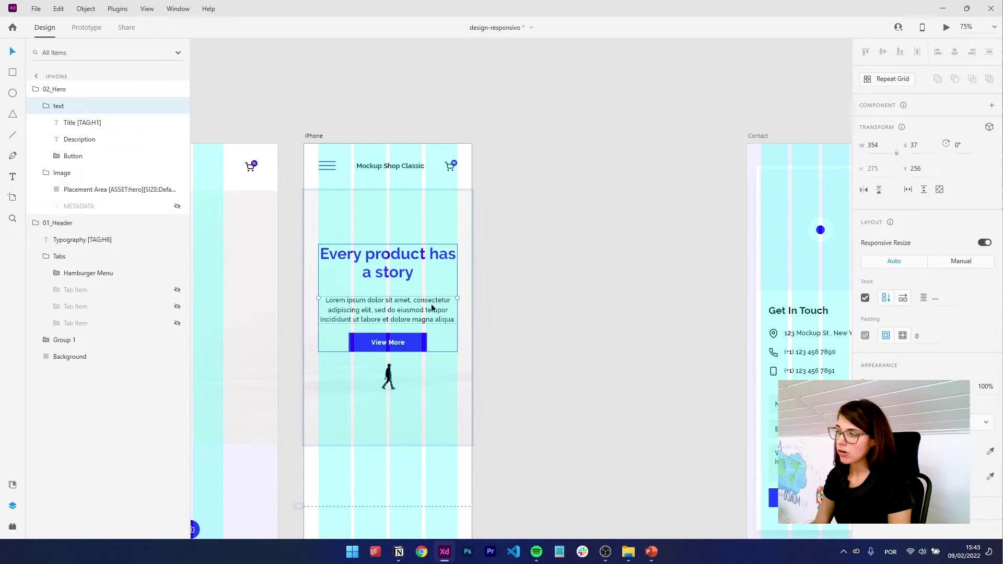
pyautogui.moveTo(432, 309); pyautogui.dragTo(433, 292)
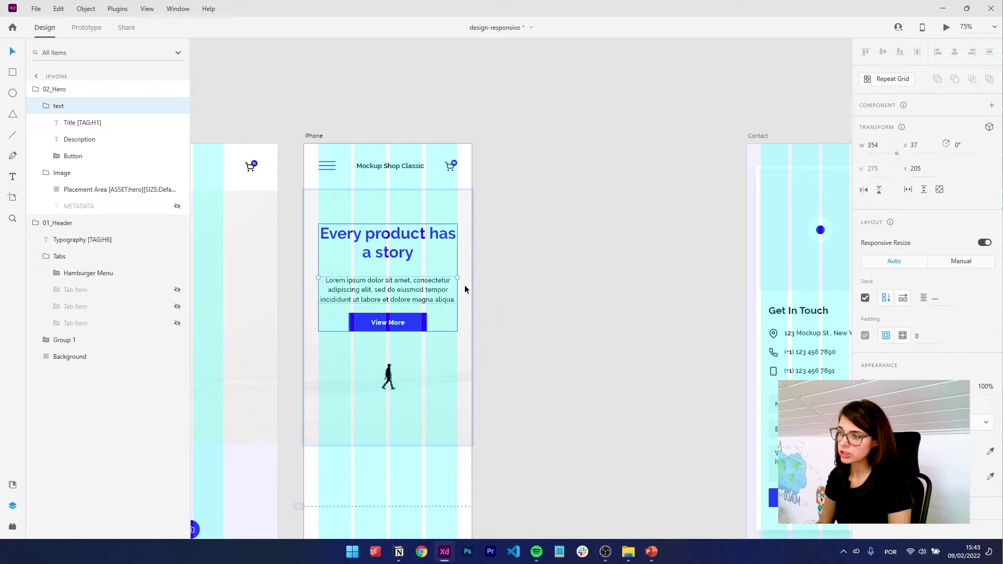
# Step: Open the prototype preview beside the design window and give the design window about three quarters of the screen width
pyautogui.hotkey('ctrl', 'Return')
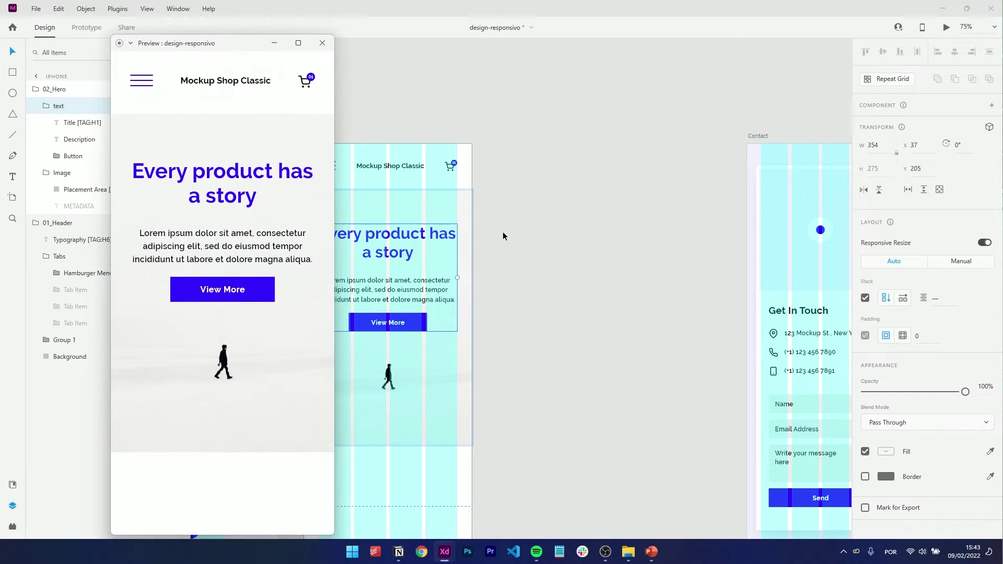
pyautogui.press('super+Right')
pyautogui.click(128, 121)
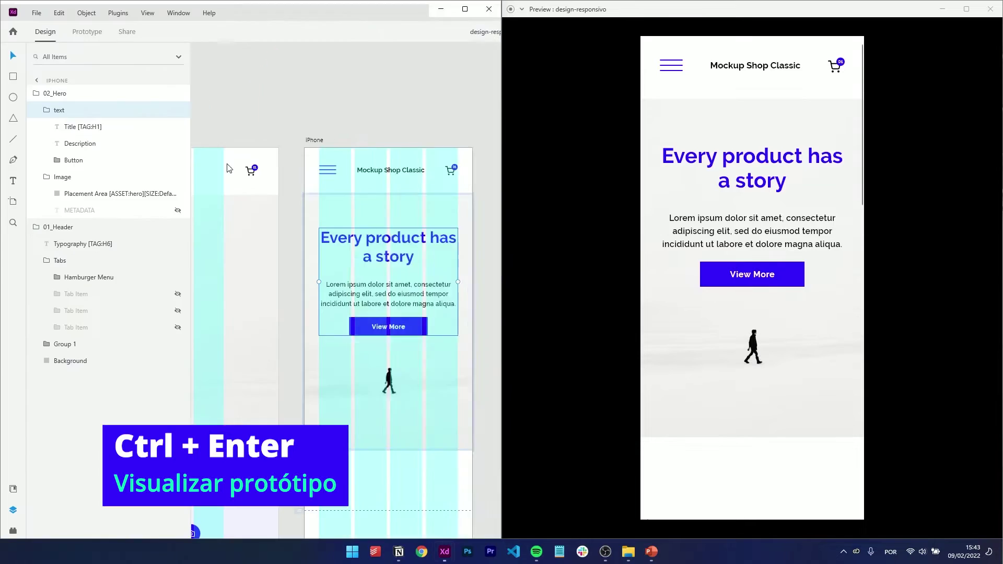
pyautogui.moveTo(498, 316); pyautogui.dragTo(776, 297)
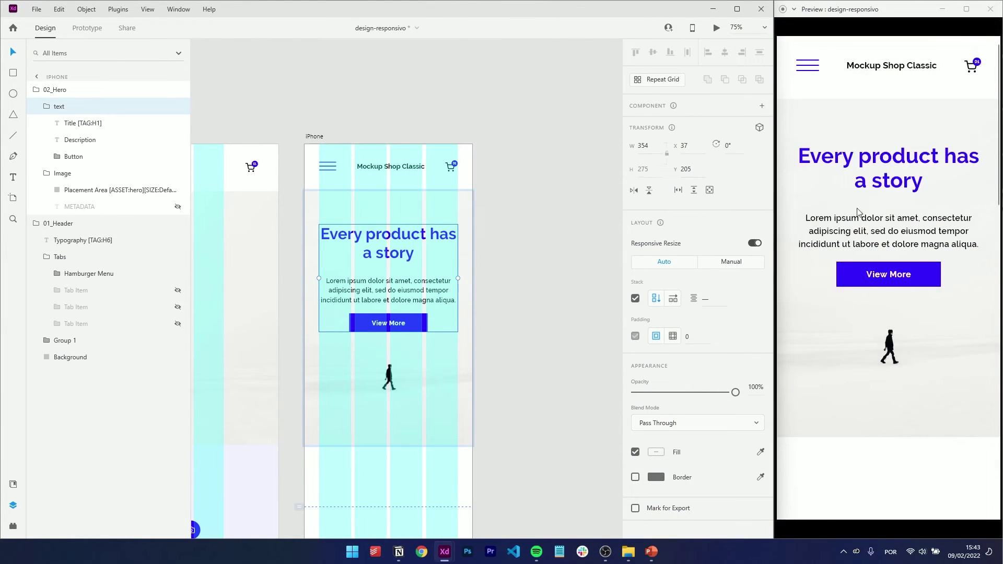
# Step: Narrow the iPhone hero title slightly so that it breaks into "Every product" and "has a story"
pyautogui.click(478, 286)
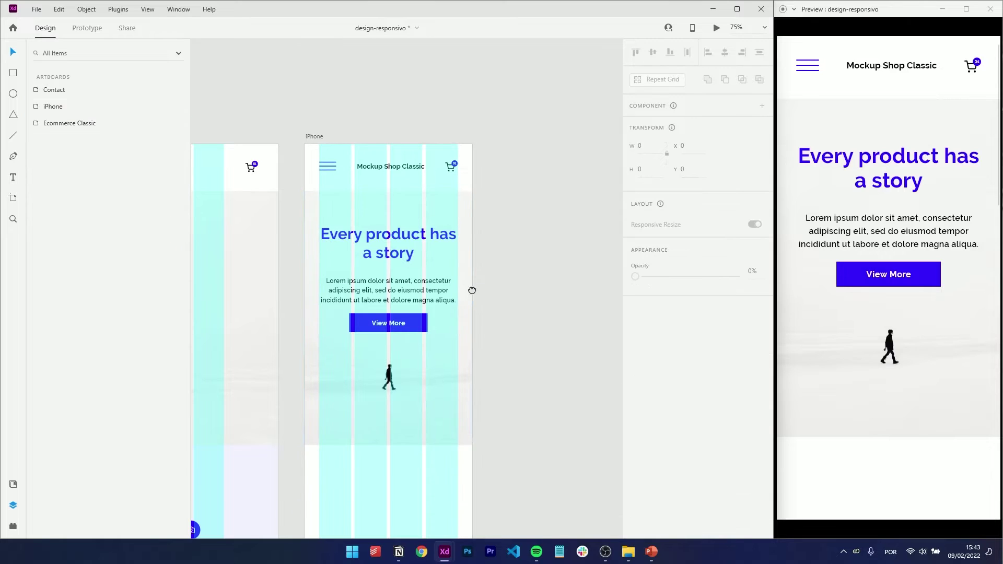
pyautogui.moveTo(471, 291); pyautogui.dragTo(512, 211)
pyautogui.click(462, 314)
pyautogui.moveTo(459, 320); pyautogui.dragTo(509, 329)
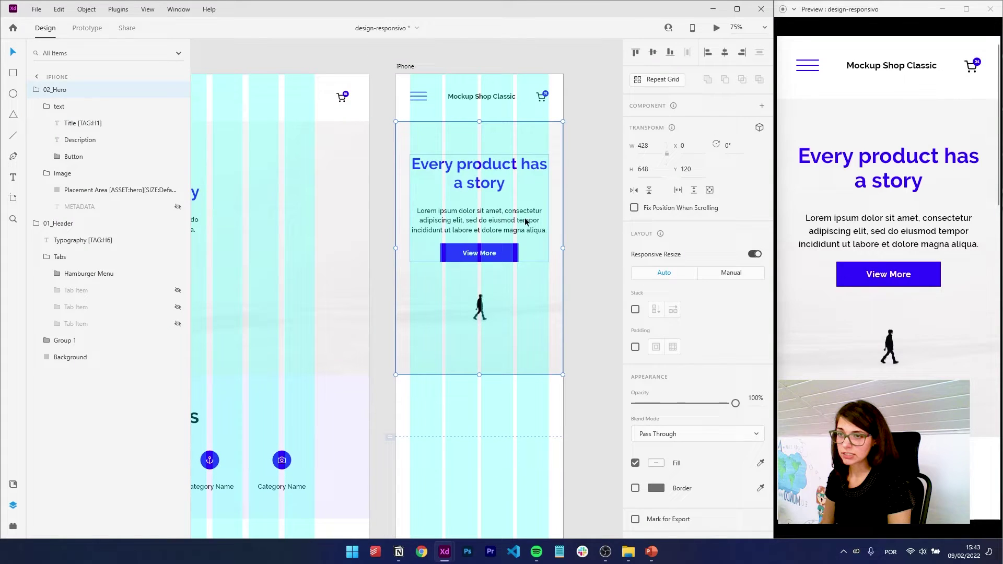
pyautogui.doubleClick(504, 184)
pyautogui.moveTo(549, 173); pyautogui.dragTo(544, 174)
pyautogui.keyDown('shift'); pyautogui.click(521, 218); pyautogui.keyUp('shift')
pyautogui.click(569, 233)
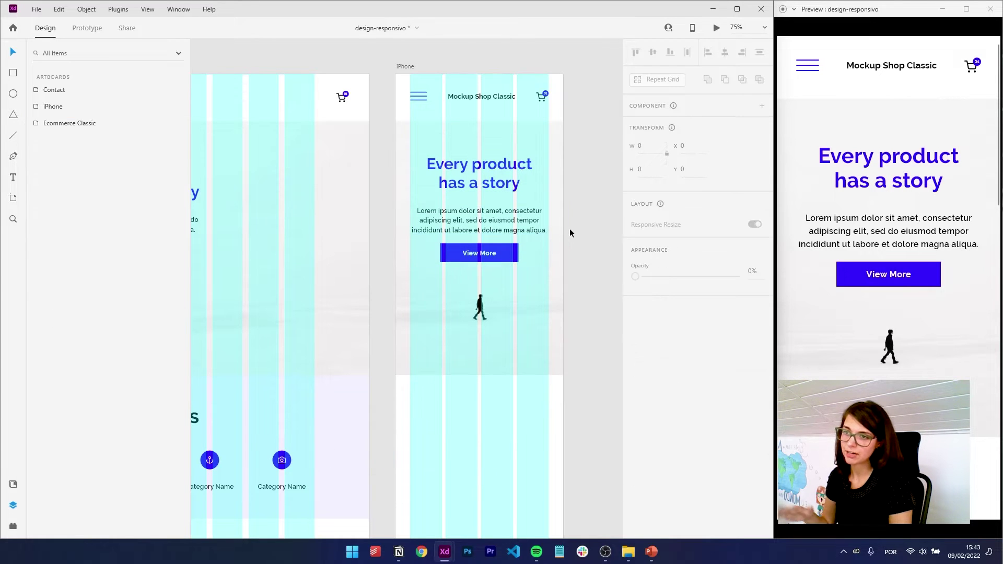
# Step: Copy the 03_Categories section from the Ecommerce Classic artboard and paste it into the iPhone artboard
pyautogui.click(518, 420)
pyautogui.press('space')
pyautogui.moveTo(344, 478); pyautogui.dragTo(585, 361)
pyautogui.click(267, 357)
pyautogui.press('space')
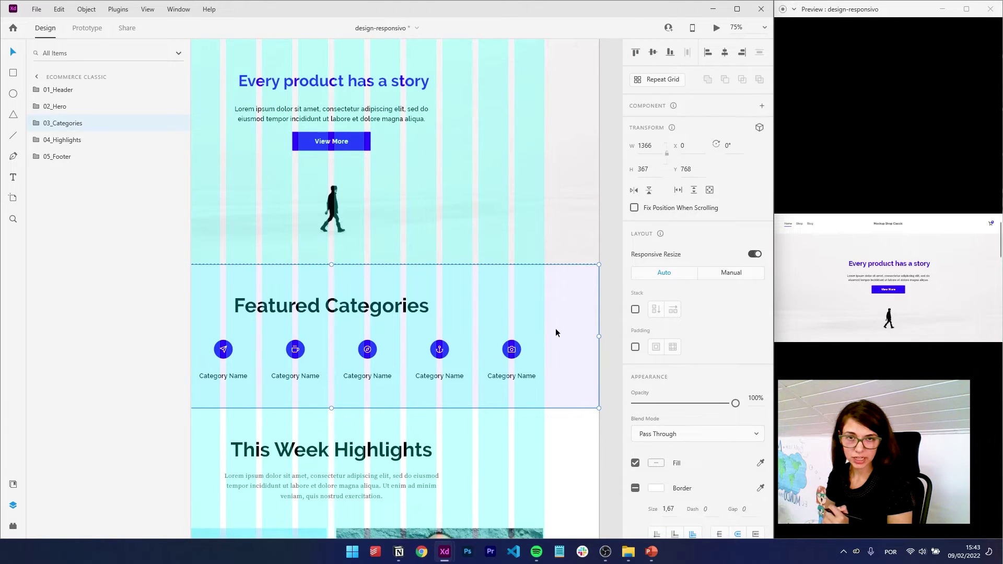
pyautogui.hotkey('ctrl', 'c')
pyautogui.click(424, 351)
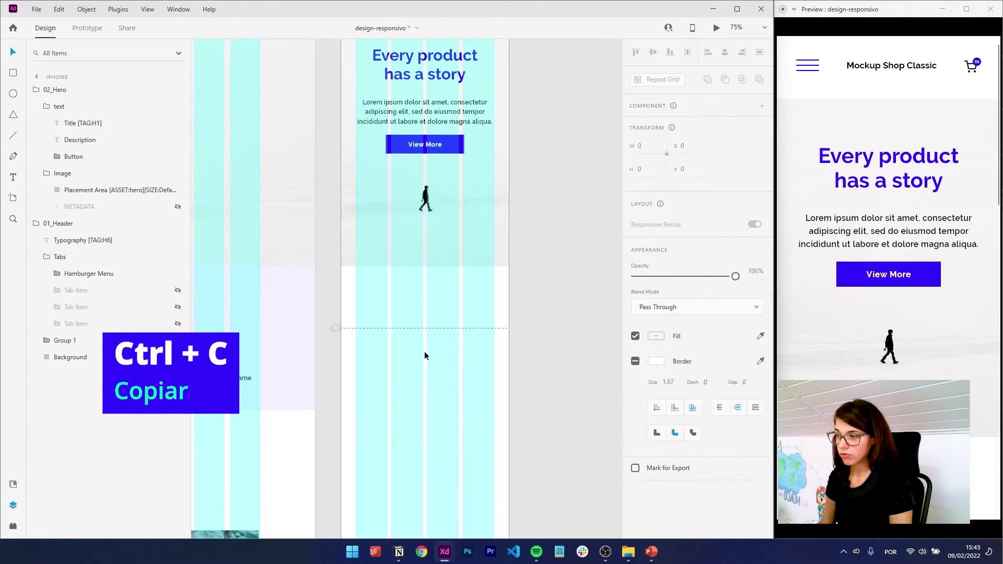
pyautogui.hotkey('ctrl', 'v')
# Step: Try narrowing the whole pasted categories section to a width of about 498, and undo the resize
pyautogui.press('space')
pyautogui.moveTo(453, 370); pyautogui.dragTo(253, 322)
pyautogui.hotkey('ctrl', '-')
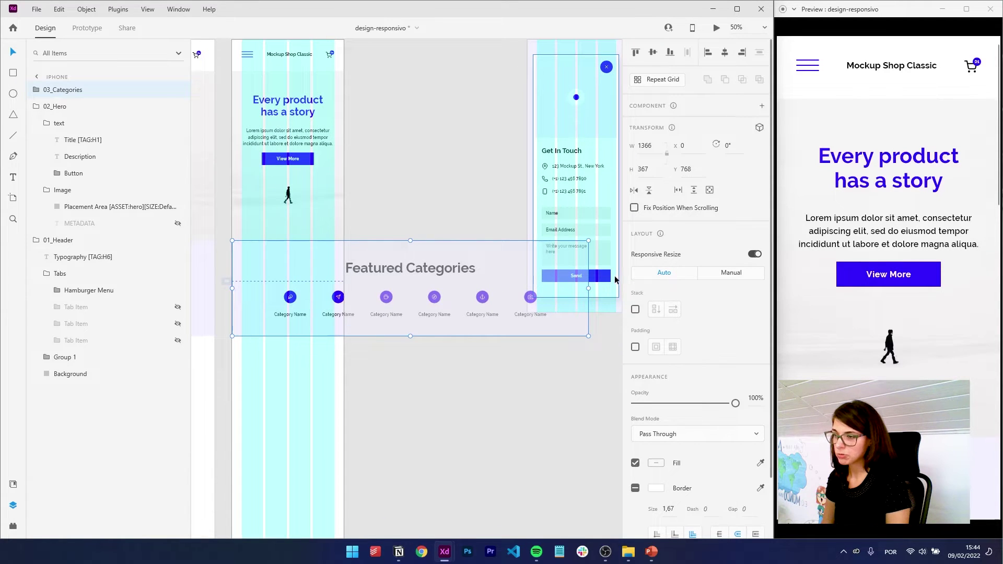
pyautogui.moveTo(589, 288); pyautogui.dragTo(348, 306)
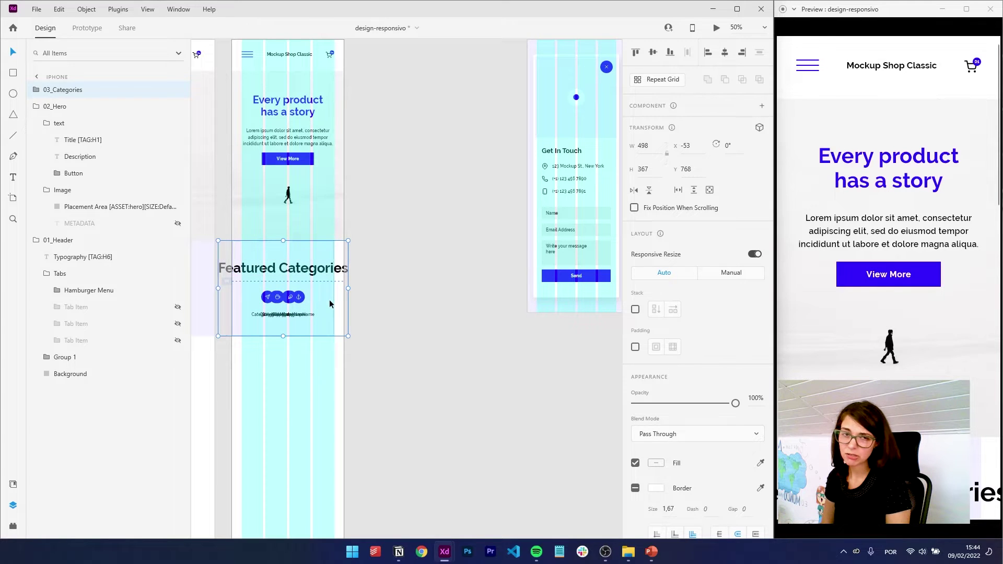
pyautogui.hotkey('ctrl', 'z')
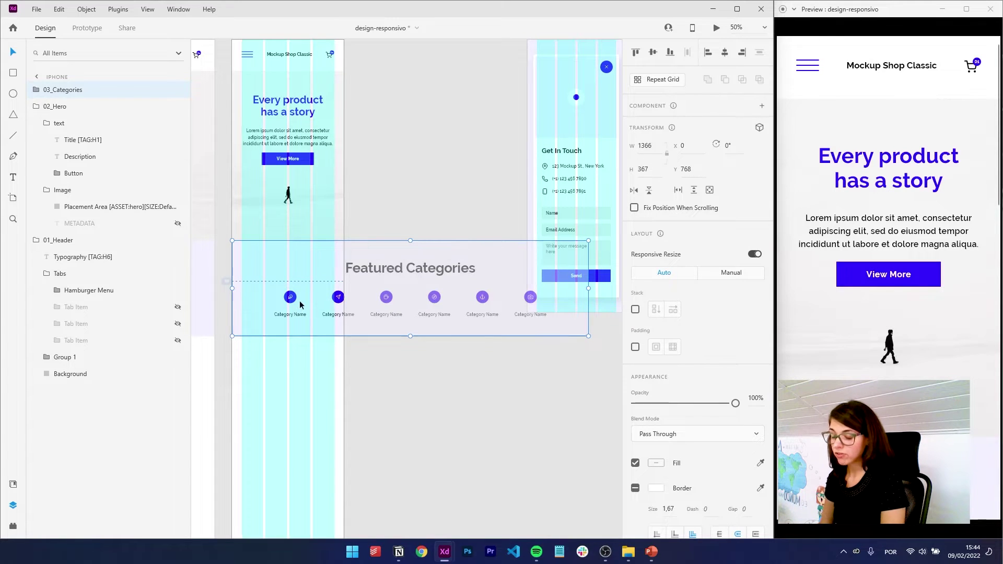
# Step: Group the six category items of the pasted Featured Categories section
pyautogui.scroll(3, 300, 305)
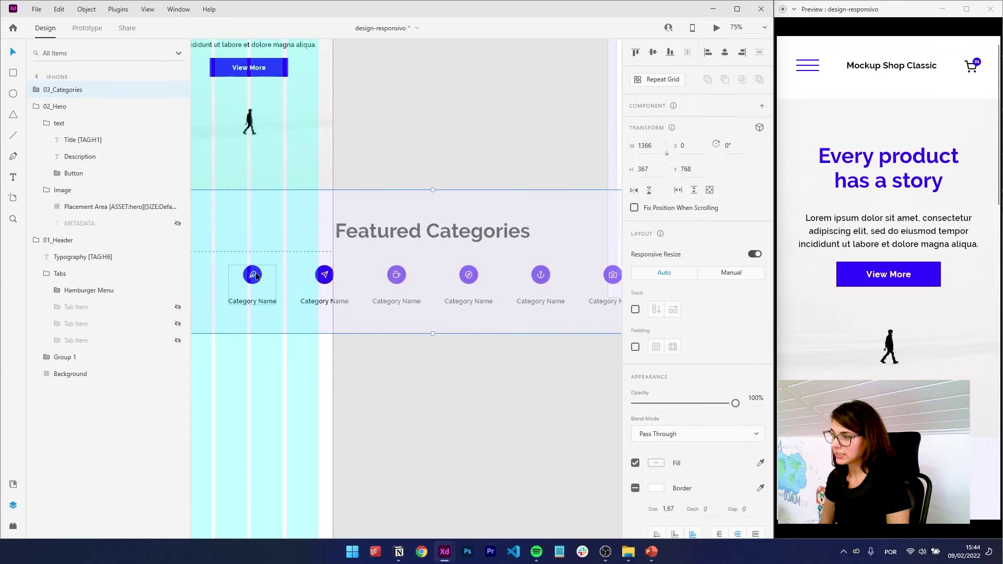
pyautogui.doubleClick(257, 277)
pyautogui.keyDown('shift'); pyautogui.click(324, 282); pyautogui.keyUp('shift')
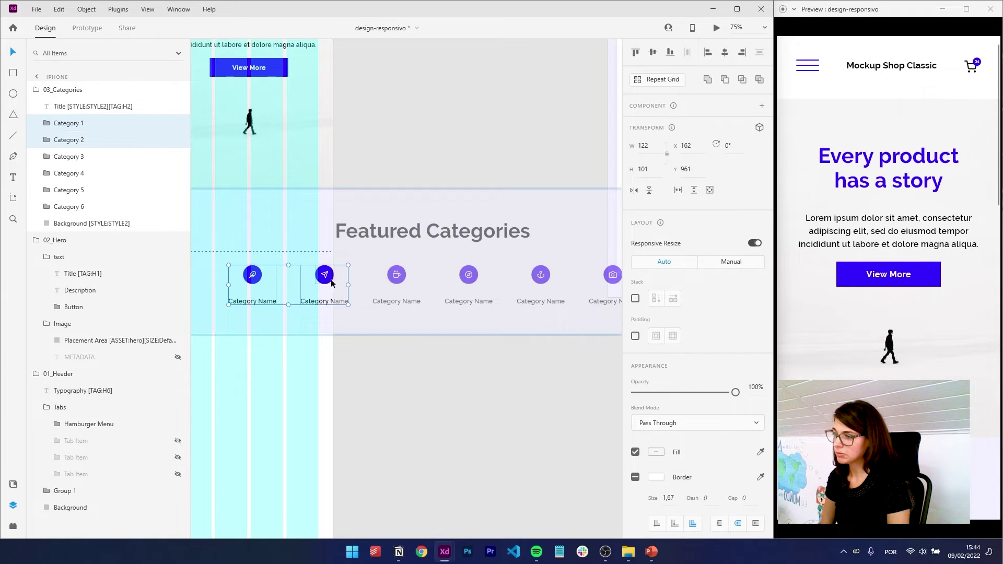
pyautogui.keyDown('shift'); pyautogui.click(413, 284); pyautogui.keyUp('shift')
pyautogui.keyDown('shift'); pyautogui.click(455, 283); pyautogui.keyUp('shift')
pyautogui.keyDown('shift'); pyautogui.click(531, 282); pyautogui.keyUp('shift')
pyautogui.keyDown('shift'); pyautogui.click(610, 280); pyautogui.keyUp('shift')
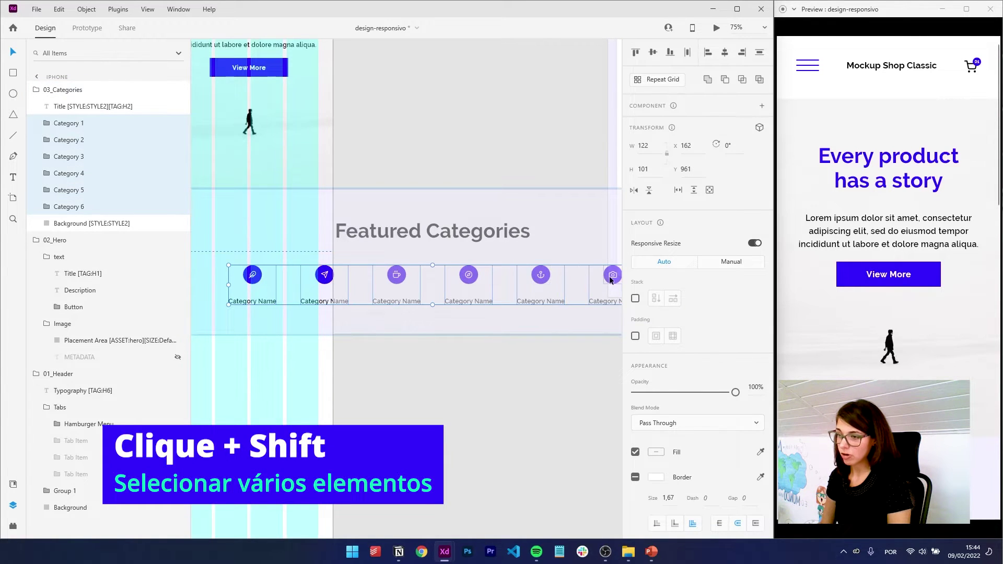
pyautogui.hotkey('ctrl', 'g')
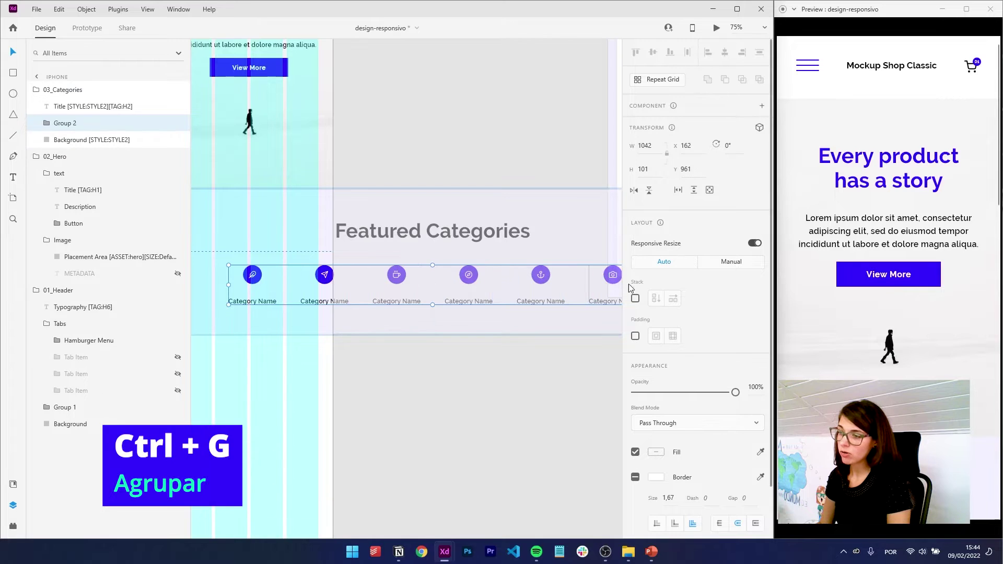
# Step: Enable a horizontal Stack on the group of six categories with a spacing of 40
pyautogui.click(635, 298)
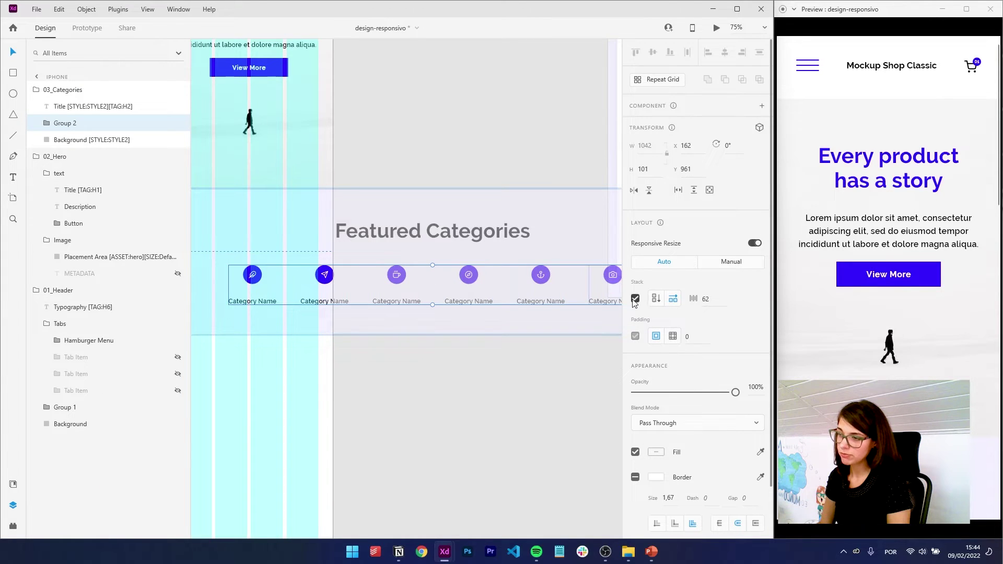
pyautogui.click(713, 298)
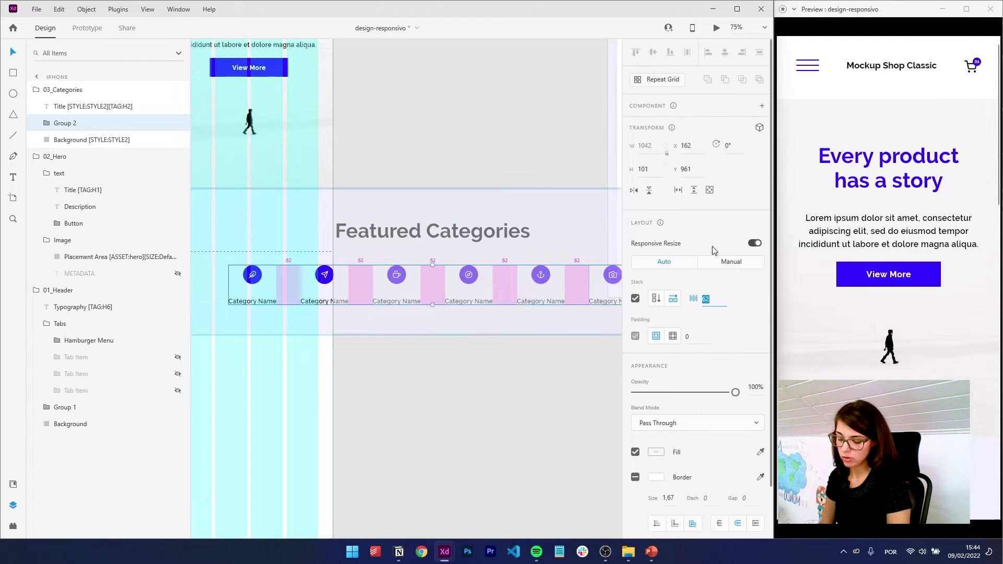
pyautogui.write('40')
pyautogui.press('Return')
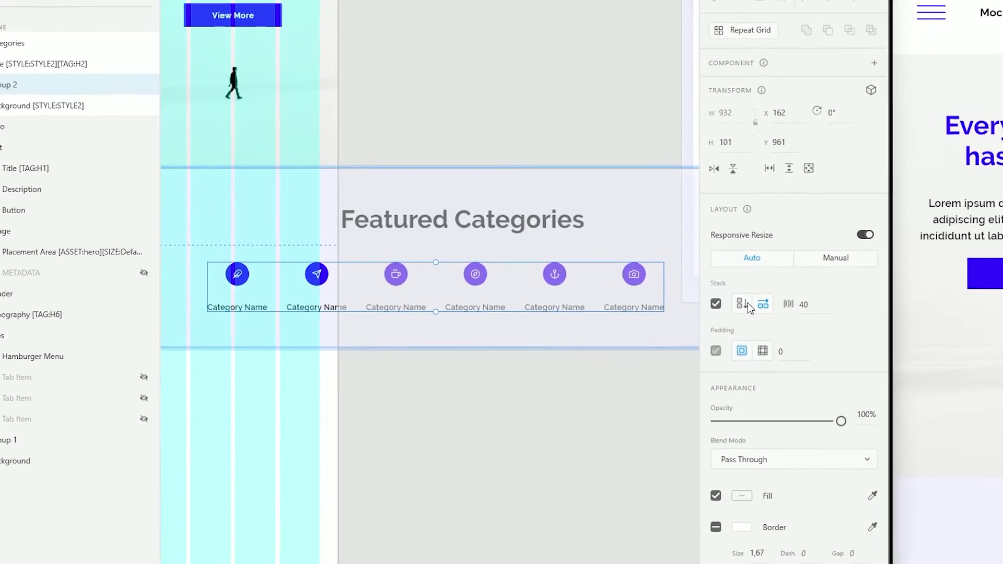
# Step: Try the vertical Stack direction on the group of six categories, and undo it
pyautogui.click(656, 298)
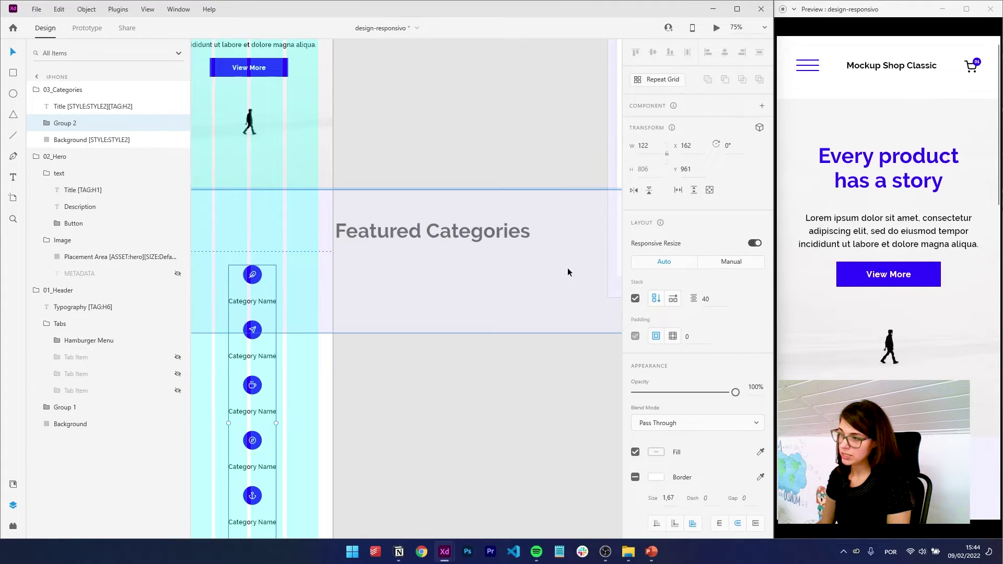
pyautogui.hotkey('ctrl', 'z')
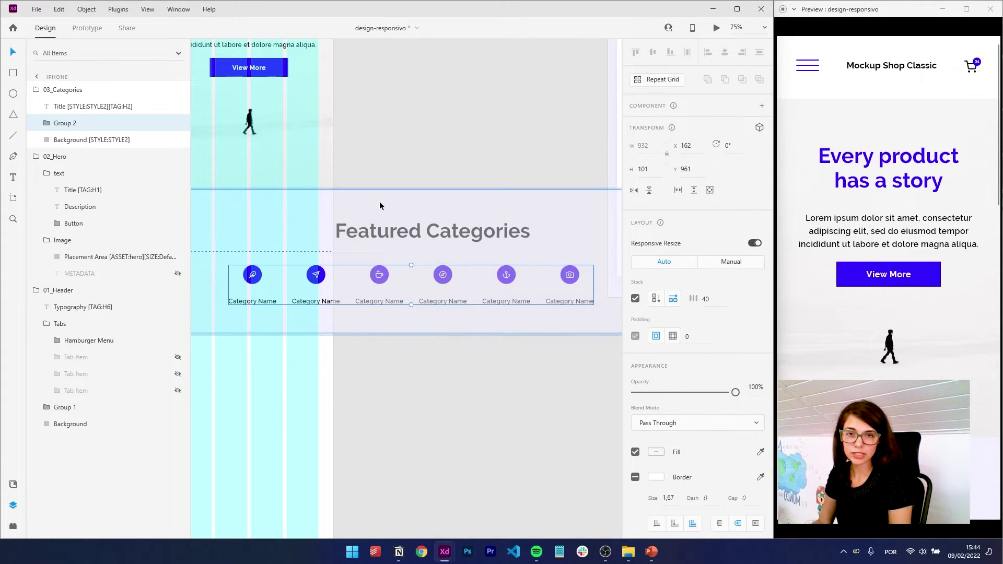
# Step: Group the stacked categories in pairs: Category 1 with 2, Category 3 with 4, and Category 5 with 6
pyautogui.doubleClick(315, 280)
pyautogui.keyDown('shift'); pyautogui.click(256, 283); pyautogui.keyUp('shift')
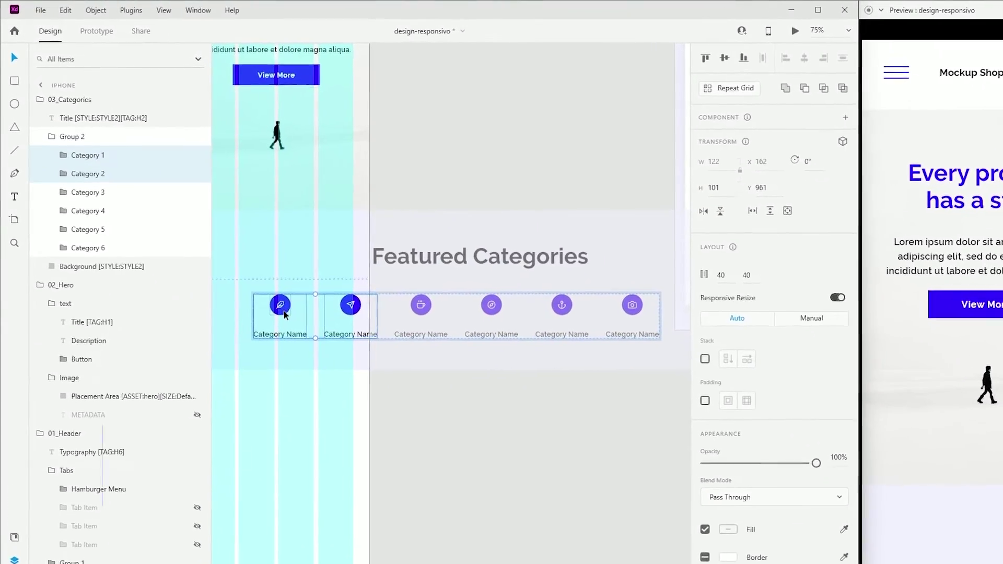
pyautogui.hotkey('ctrl', 'g')
pyautogui.click(421, 309)
pyautogui.keyDown('shift'); pyautogui.click(493, 311); pyautogui.keyUp('shift')
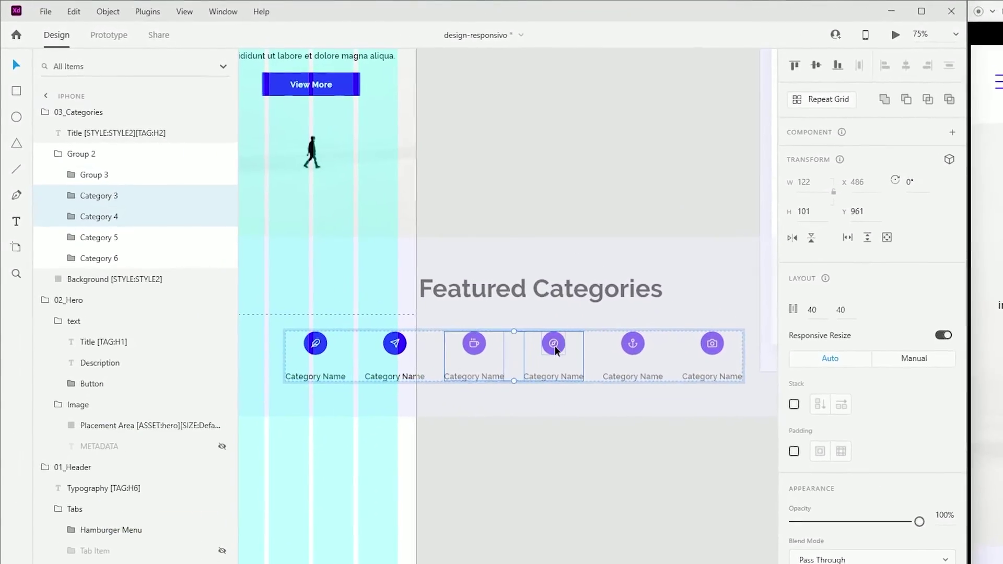
pyautogui.hotkey('ctrl', 'g')
pyautogui.click(634, 346)
pyautogui.keyDown('shift'); pyautogui.click(702, 352); pyautogui.keyUp('shift')
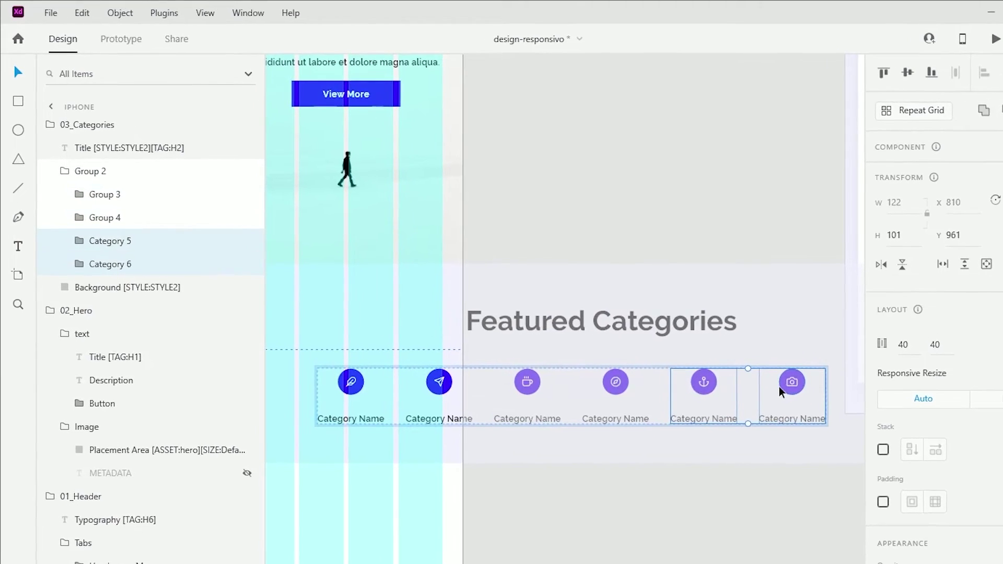
pyautogui.hotkey('ctrl', 'g')
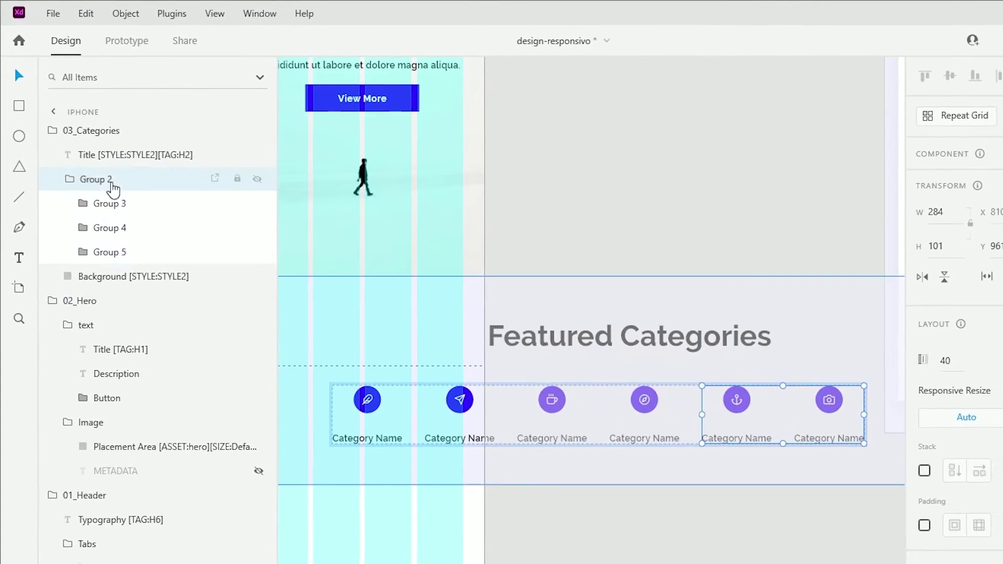
# Step: Examine the outer category group's Stack direction and spacing, and the pair groups nested inside it
pyautogui.click(112, 184)
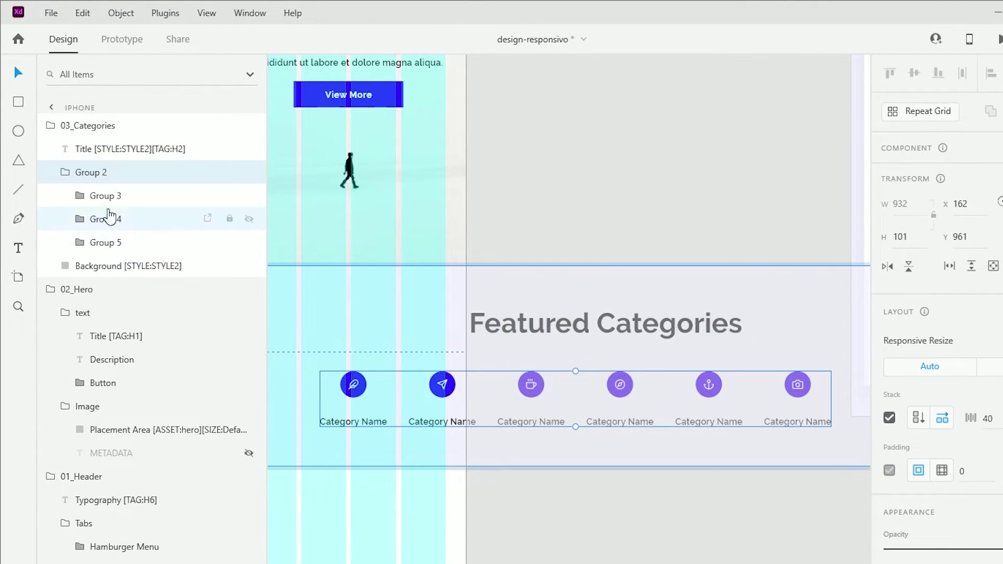
pyautogui.click(111, 217)
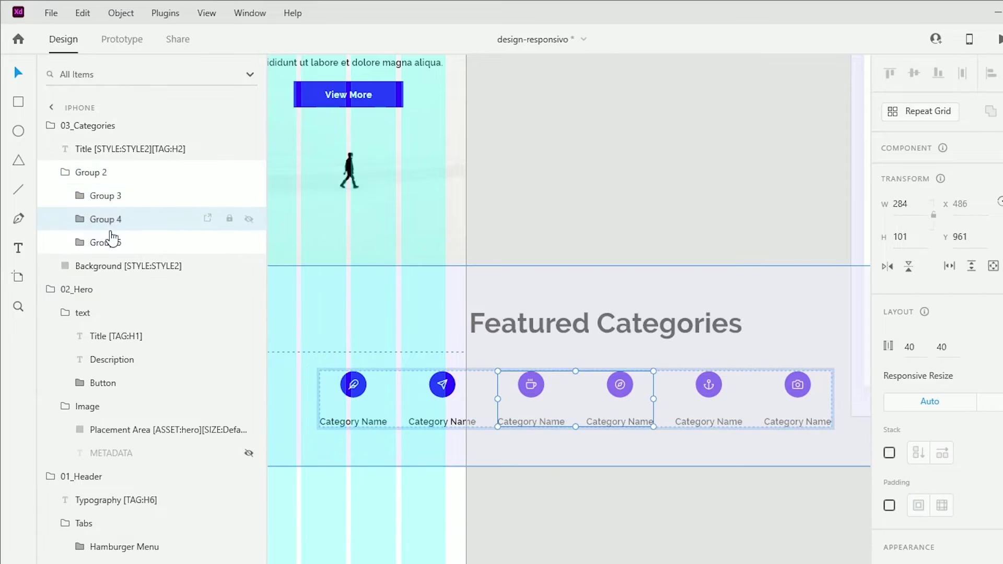
pyautogui.click(91, 172)
pyautogui.click(890, 418)
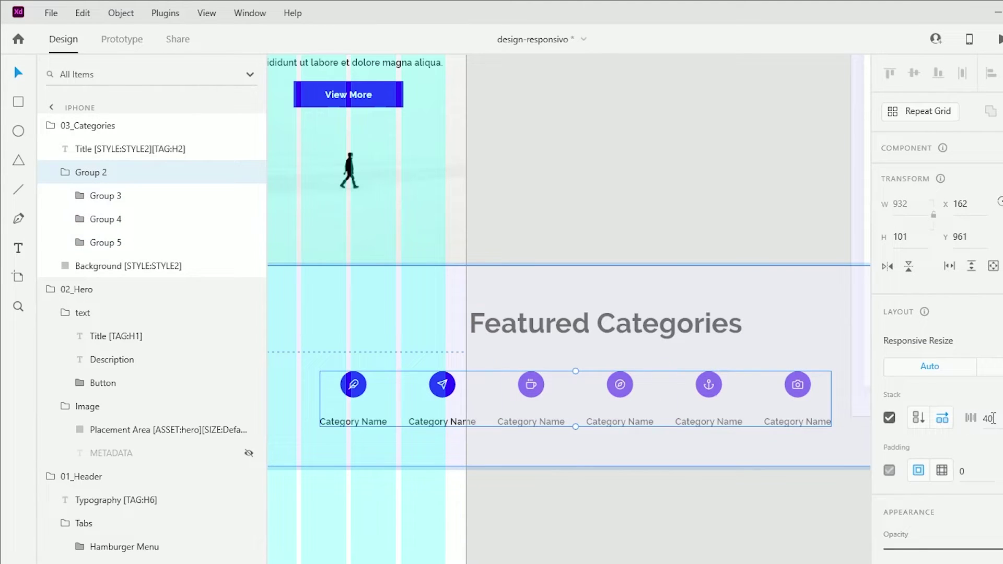
pyautogui.click(993, 418)
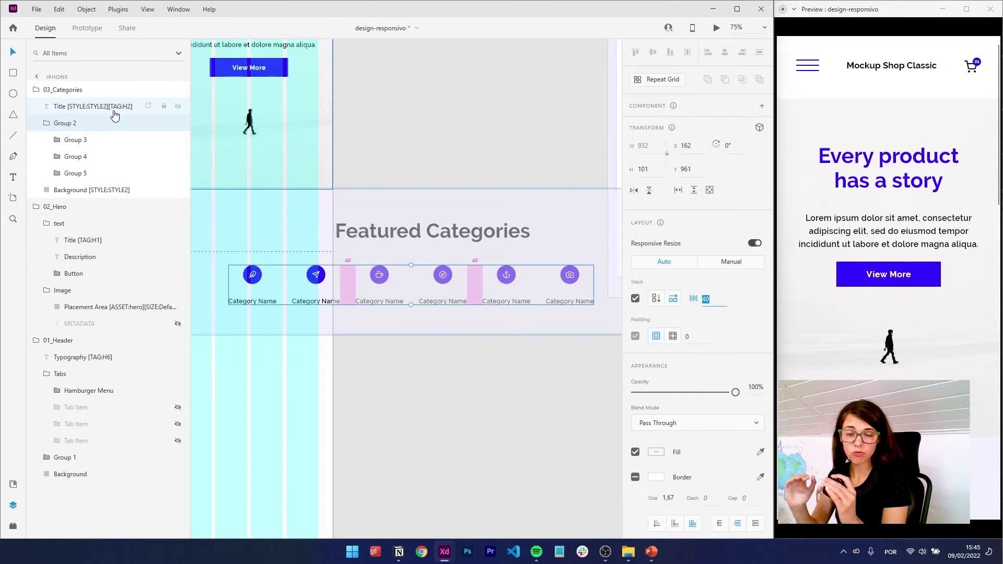
pyautogui.click(64, 144)
pyautogui.click(67, 173)
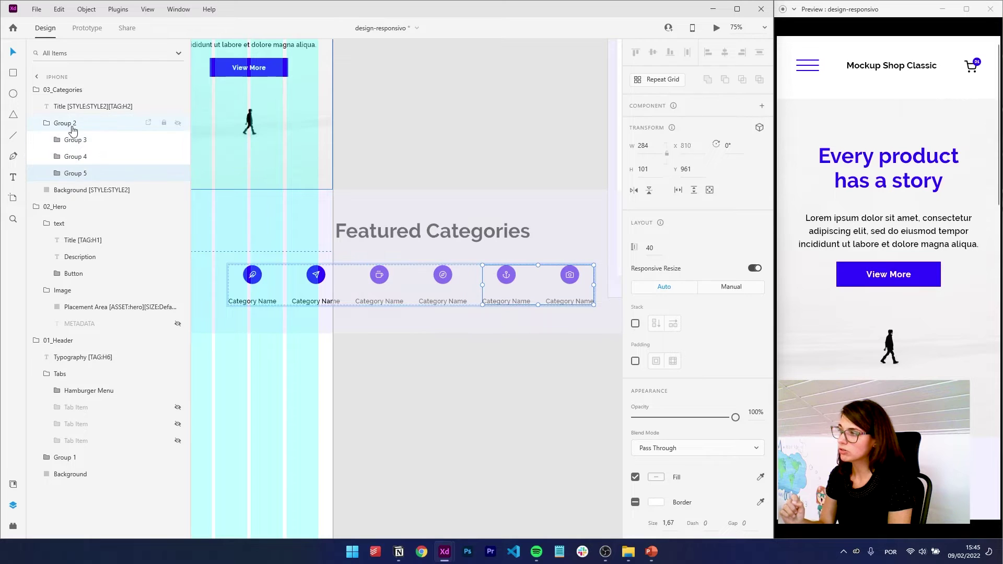
# Step: Set the outer category group's Stack direction to vertical and move the group onto the iPhone artboard at X 72
pyautogui.click(80, 127)
pyautogui.click(656, 299)
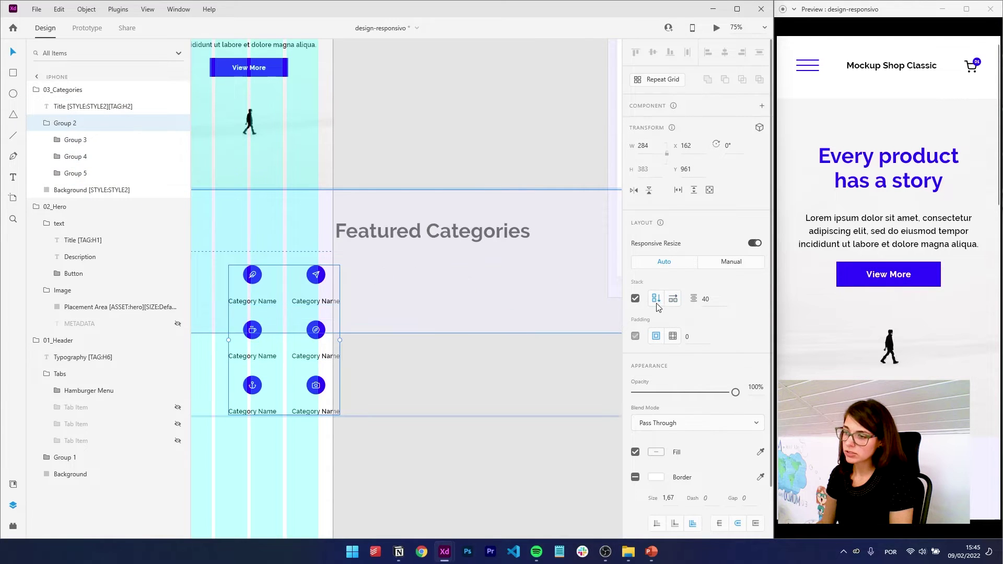
pyautogui.hscroll(-3, 351, 352)
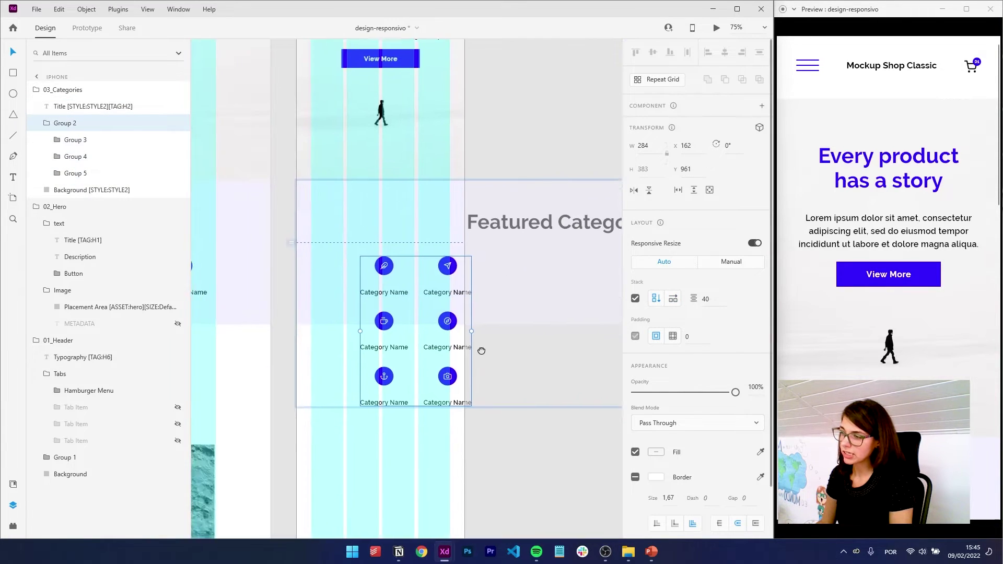
pyautogui.moveTo(445, 324); pyautogui.dragTo(411, 329)
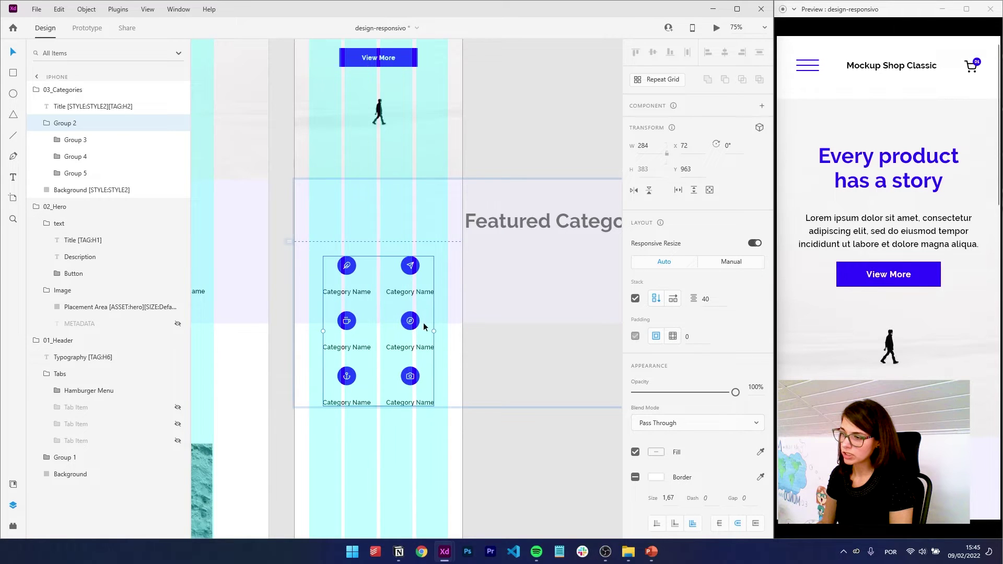
# Step: Move the Featured Categories title to X 37 on the iPhone artboard and narrow its text box so it wraps onto two lines
pyautogui.click(528, 227)
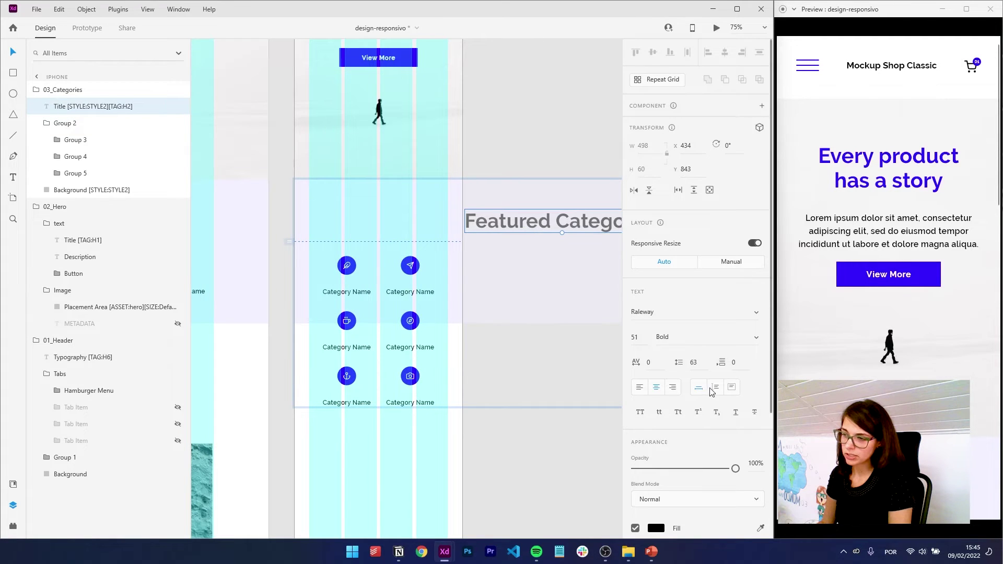
pyautogui.moveTo(517, 221); pyautogui.dragTo(417, 218)
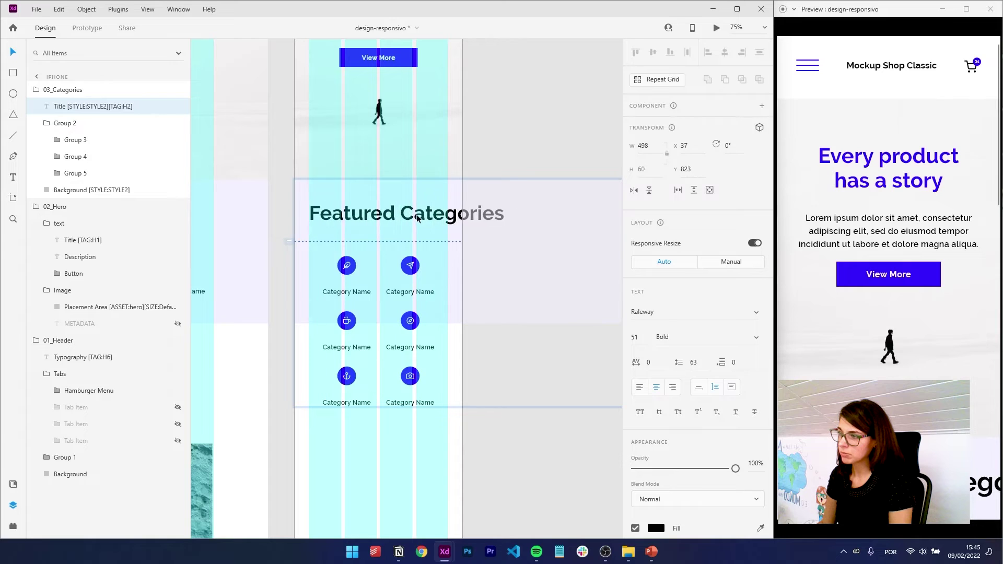
pyautogui.moveTo(506, 213); pyautogui.dragTo(402, 222)
# Step: Resize the Featured Categories background to 428 wide and 657 high, and review the section in the preview
pyautogui.click(537, 259)
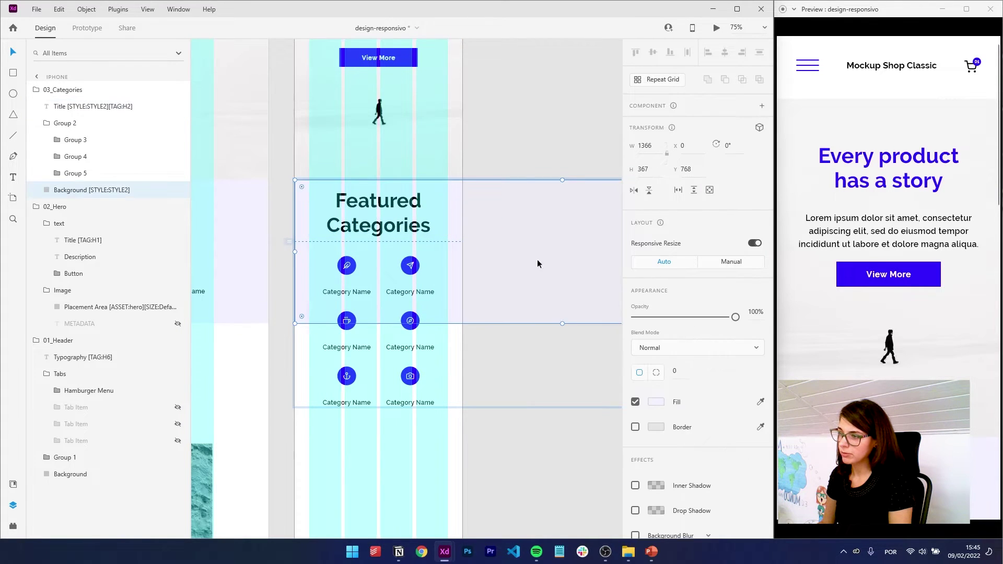
pyautogui.moveTo(544, 263); pyautogui.dragTo(384, 250)
pyautogui.moveTo(616, 248); pyautogui.dragTo(380, 272)
pyautogui.moveTo(549, 240); pyautogui.dragTo(340, 282)
pyautogui.moveTo(348, 321); pyautogui.dragTo(397, 385)
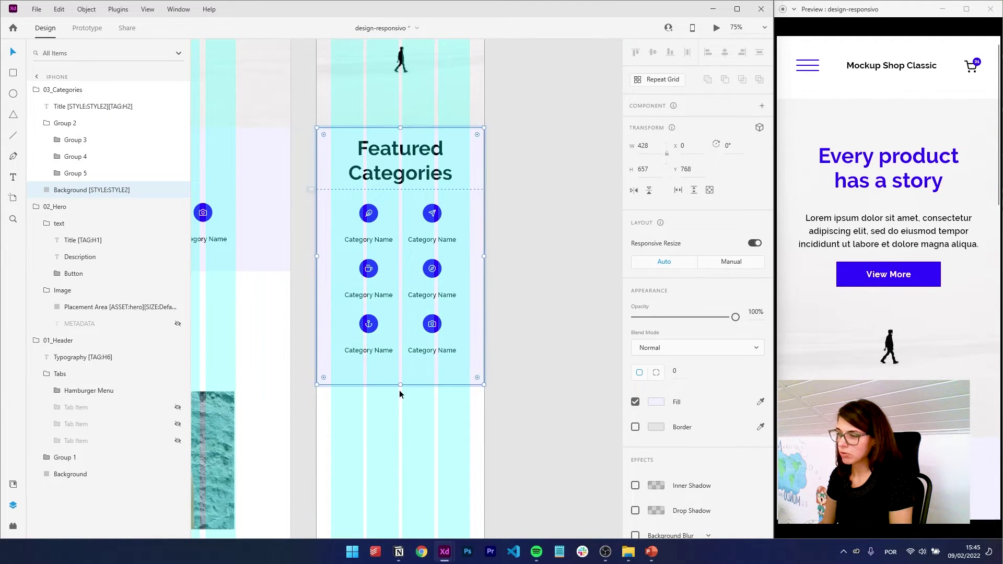
pyautogui.click(412, 406)
pyautogui.scroll(-8, 857, 324)
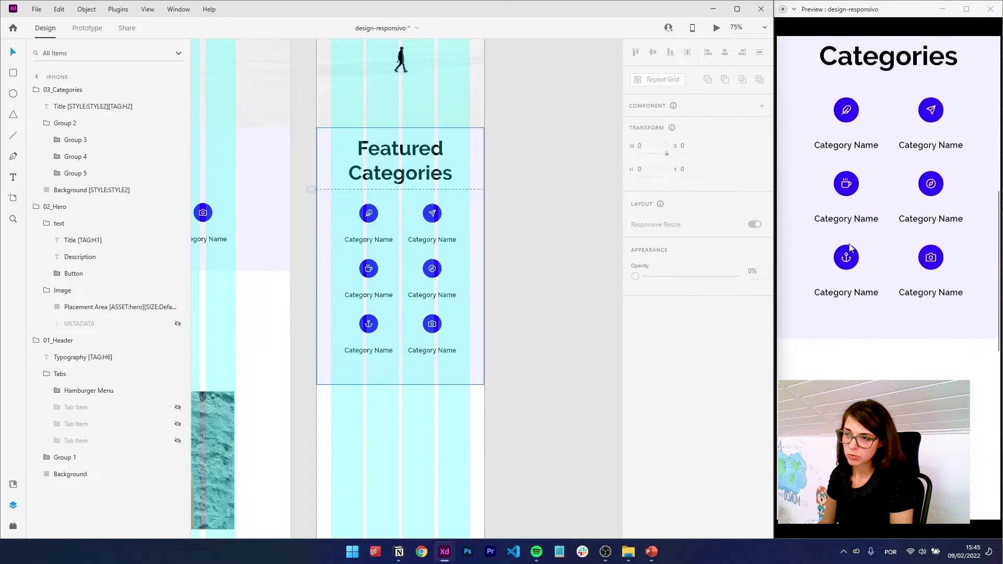
pyautogui.scroll(2, 870, 302)
pyautogui.scroll(-5, 863, 246)
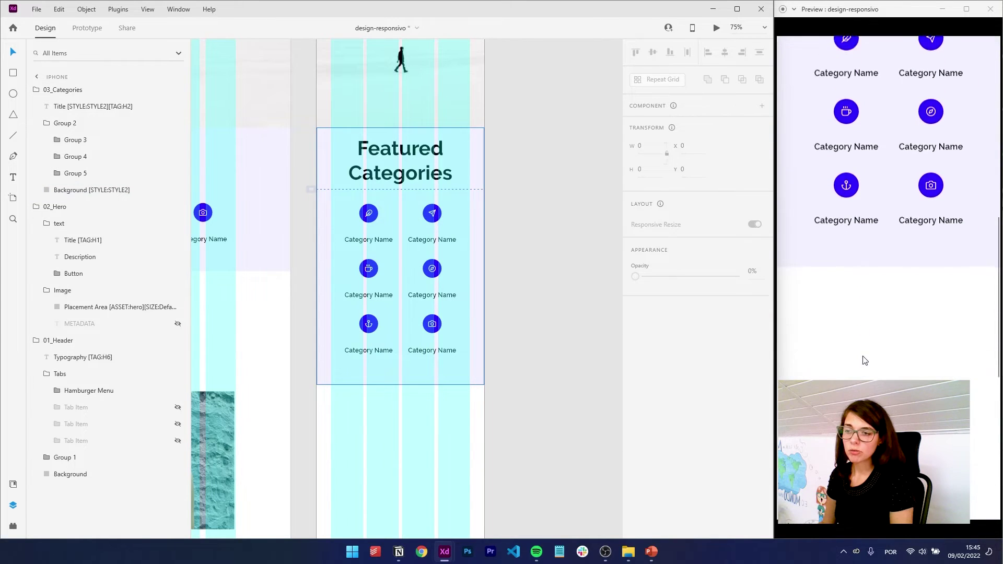
# Step: Copy the 04_Highlights section from the desktop artboard to the iPhone artboard and place it directly below the categories at Y 1425
pyautogui.hscroll(-10, 517, 365)
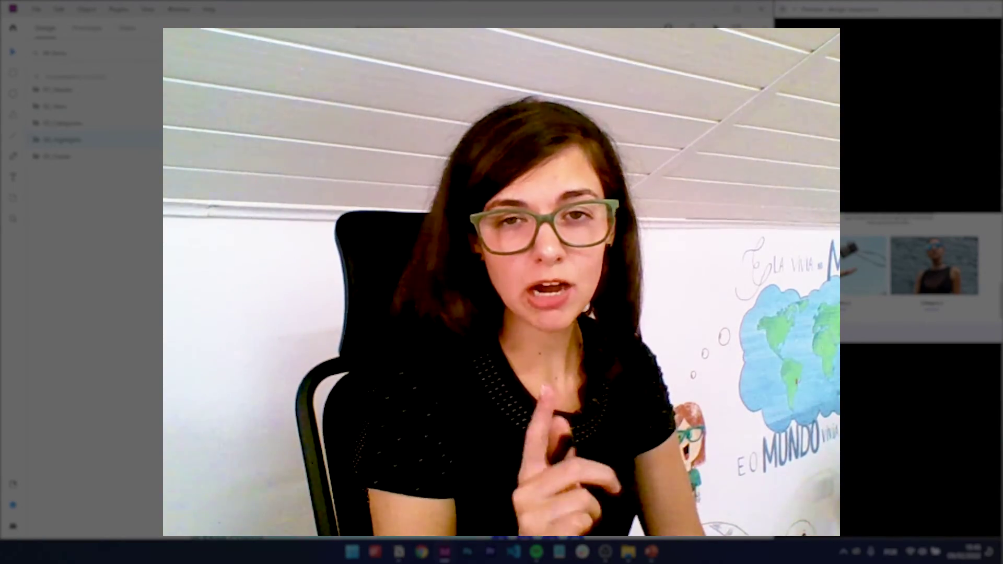
pyautogui.hotkey('ctrl', 'c')
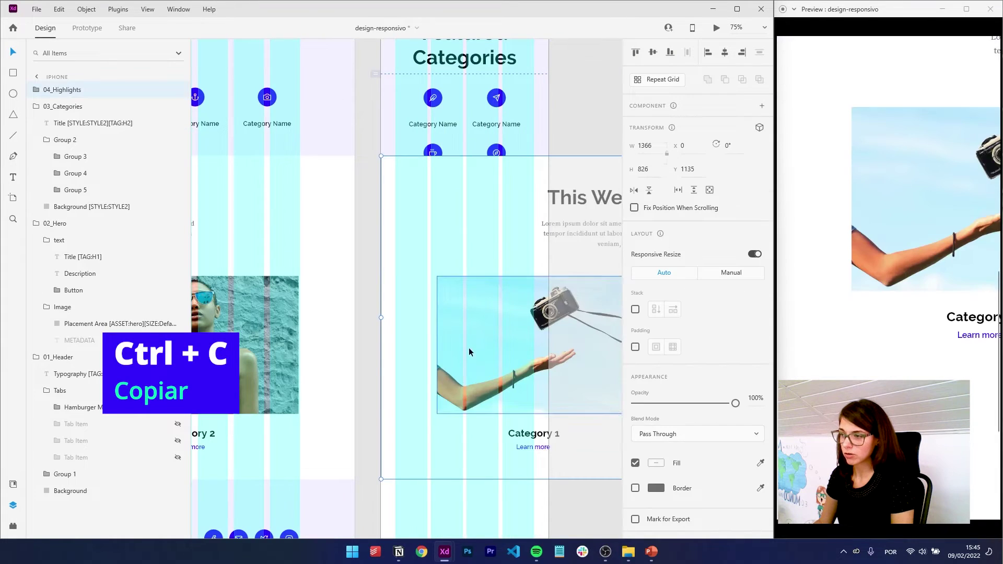
pyautogui.hotkey('ctrl', 'v')
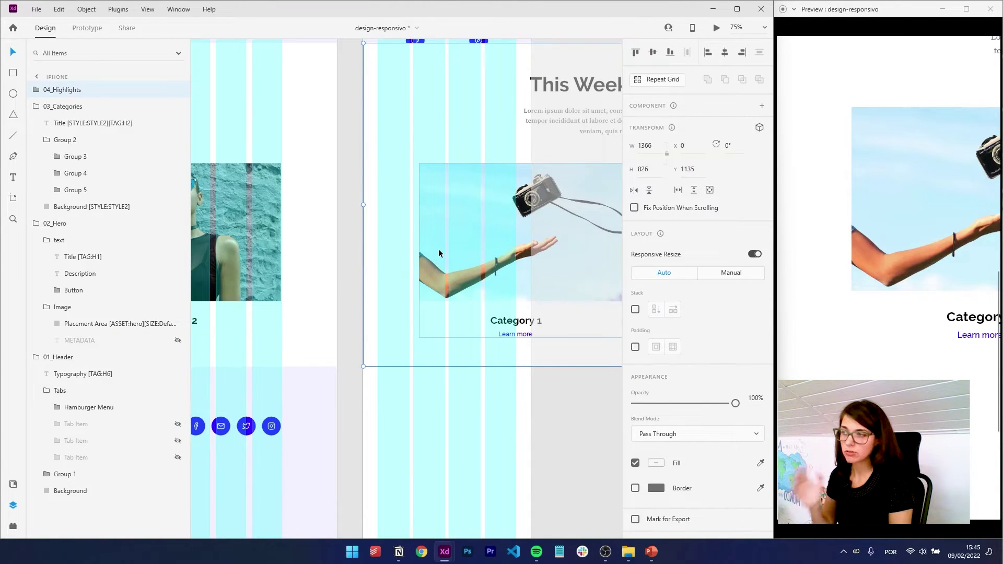
pyautogui.moveTo(478, 174); pyautogui.dragTo(510, 256)
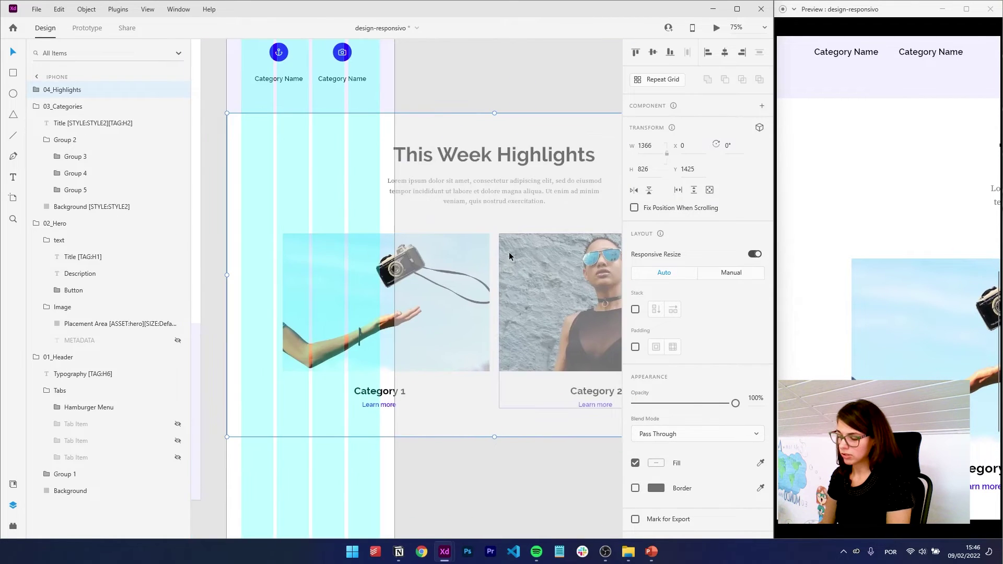
# Step: Move the Category 1 and Category 2 cards to start at X 37, and narrow the Category 1 card to 354
pyautogui.hotkey('ctrl', '-')
pyautogui.scroll(-1, 509, 252)
pyautogui.hscroll(1, 460, 279)
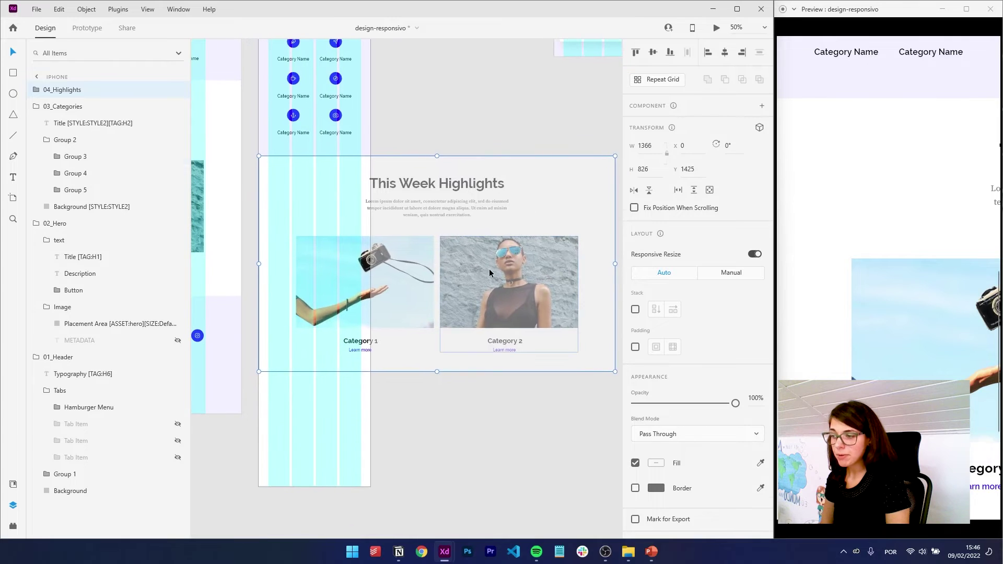
pyautogui.doubleClick(488, 275)
pyautogui.keyDown('shift'); pyautogui.click(425, 288); pyautogui.keyUp('shift')
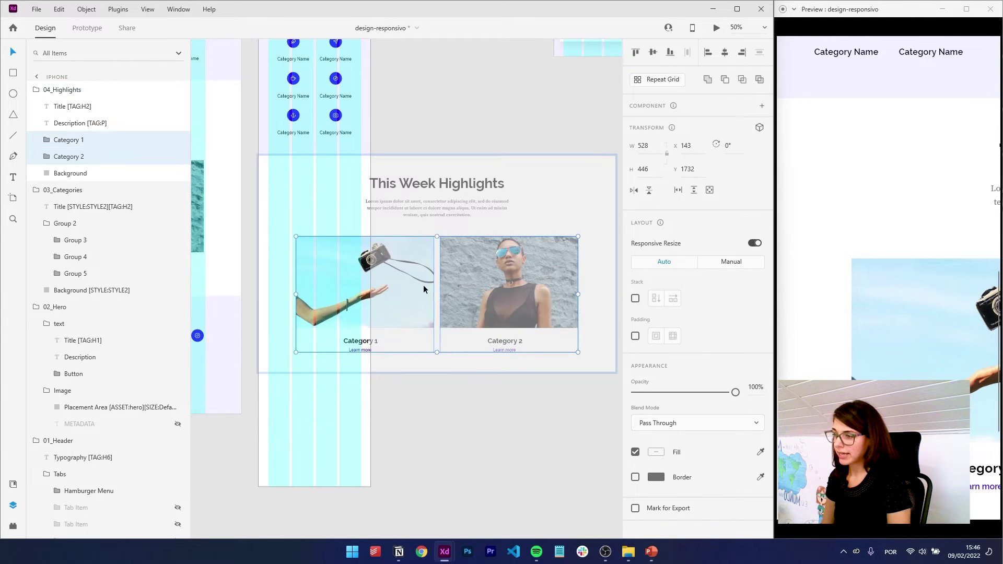
pyautogui.moveTo(426, 291); pyautogui.dragTo(399, 292)
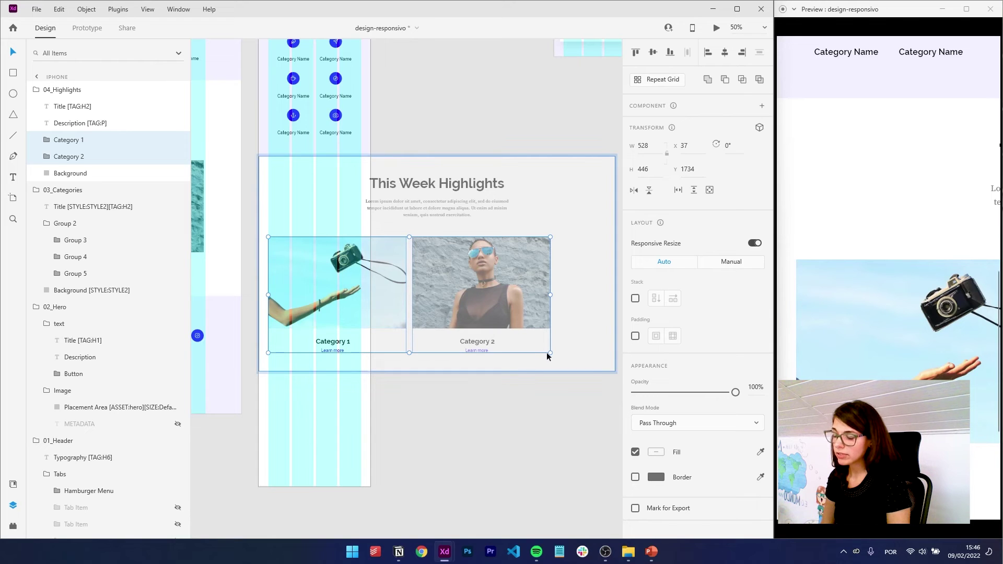
pyautogui.click(373, 307)
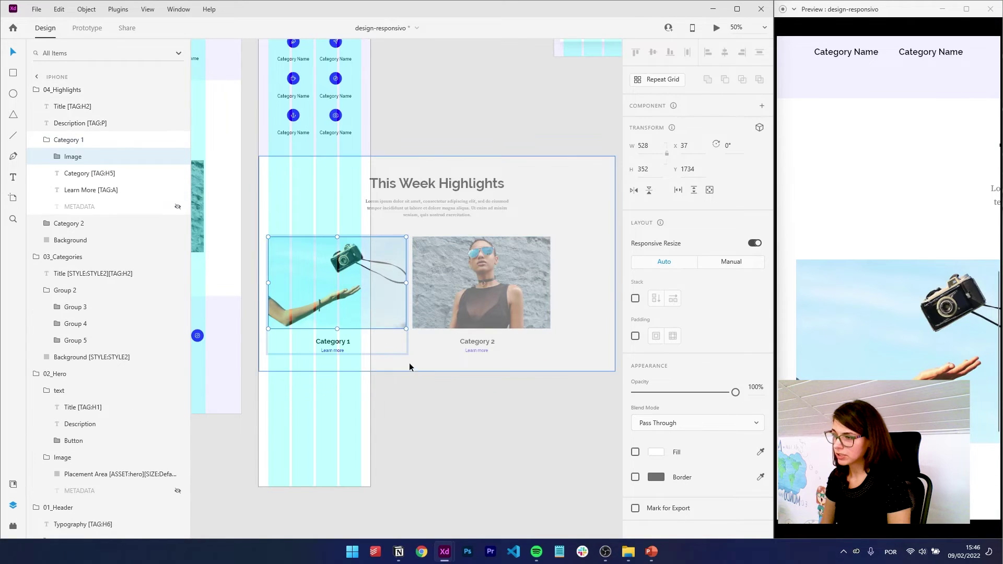
pyautogui.moveTo(409, 294); pyautogui.dragTo(359, 308)
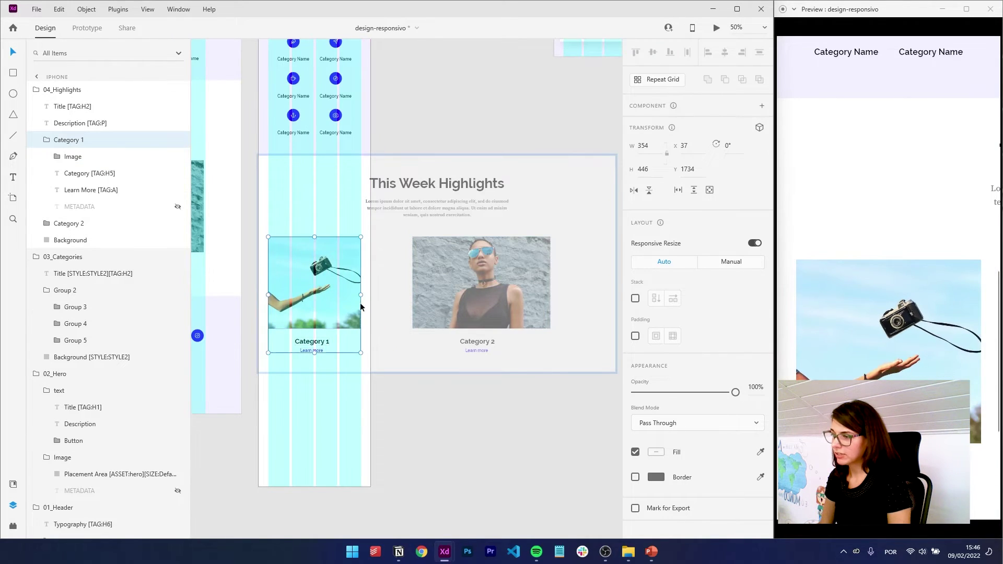
# Step: Set the Category 2 card's width to 354 and place it beside Category 1 at X 415, leaving a gap of 24
pyautogui.click(528, 271)
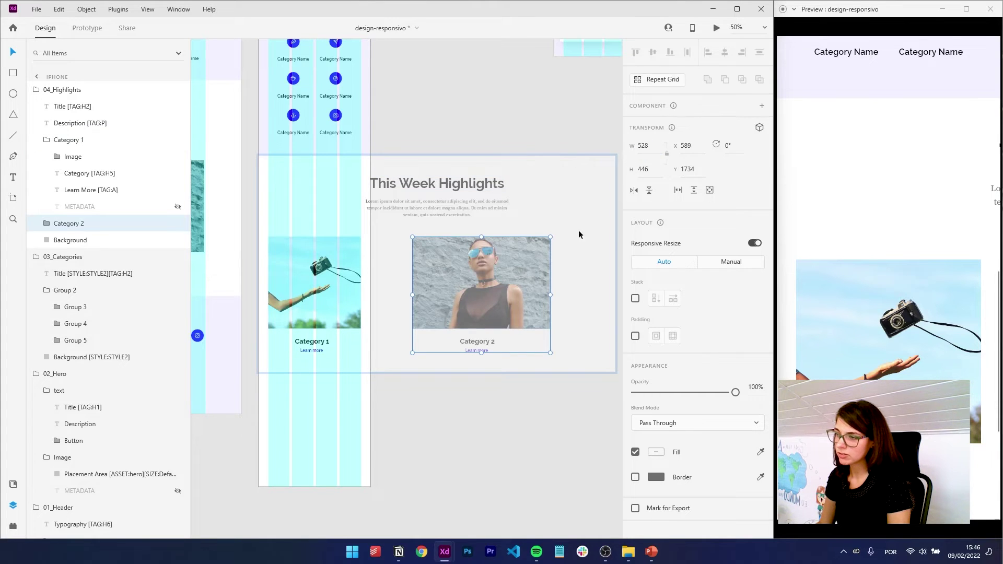
pyautogui.click(662, 144)
pyautogui.write('354')
pyautogui.press('Return')
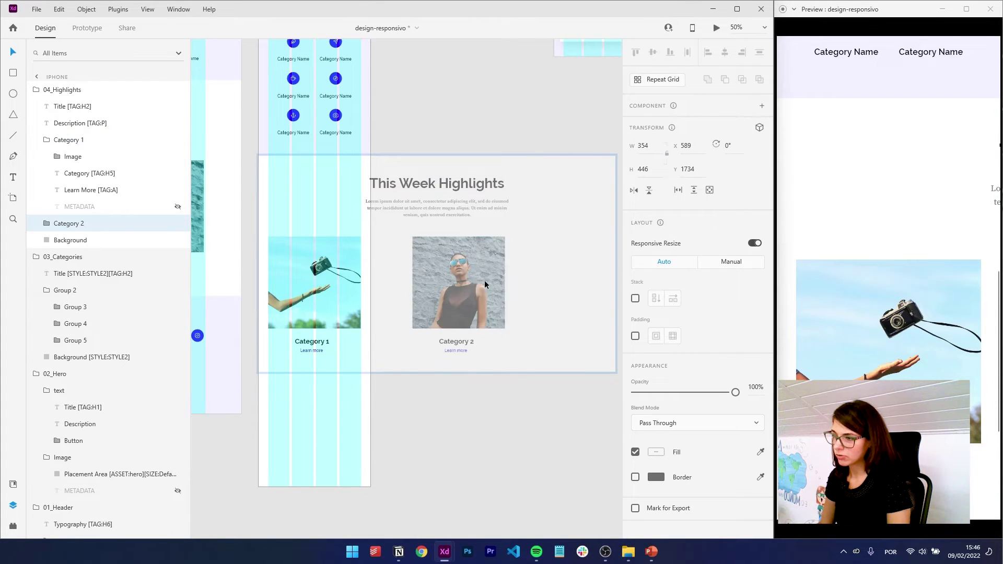
pyautogui.moveTo(485, 284); pyautogui.dragTo(453, 293)
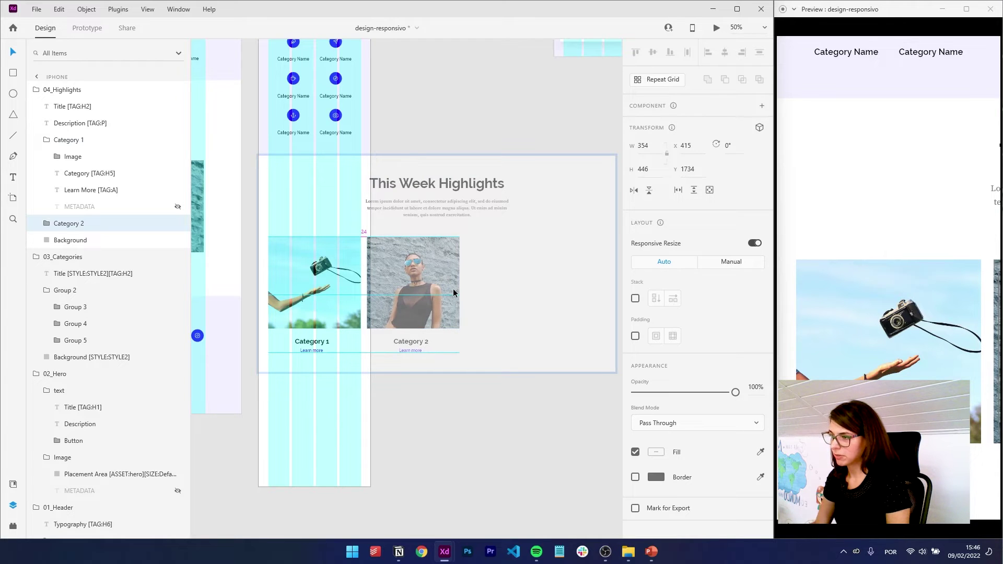
# Step: Move the This Week Highlights title to X 37 and narrow its text box to 354 so it wraps onto two lines
pyautogui.moveTo(374, 307); pyautogui.dragTo(443, 277)
pyautogui.scroll(2, 450, 275)
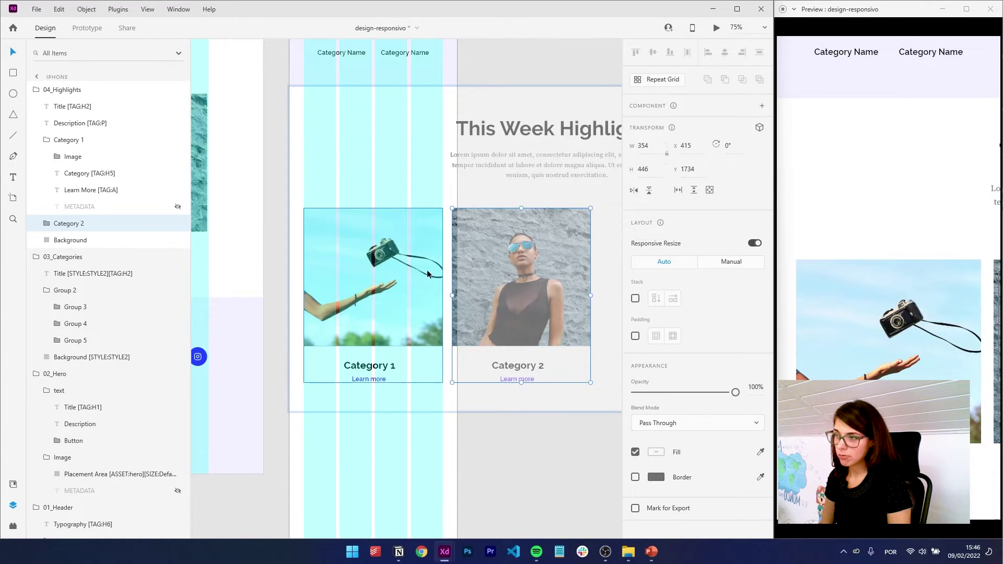
pyautogui.moveTo(482, 220); pyautogui.dragTo(446, 268)
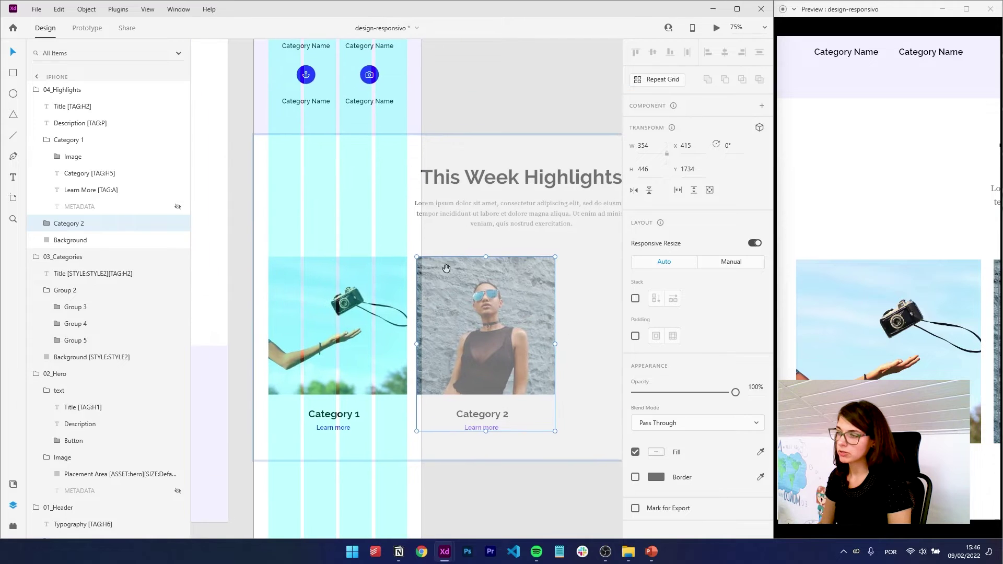
pyautogui.click(478, 186)
pyautogui.moveTo(475, 226); pyautogui.dragTo(431, 245)
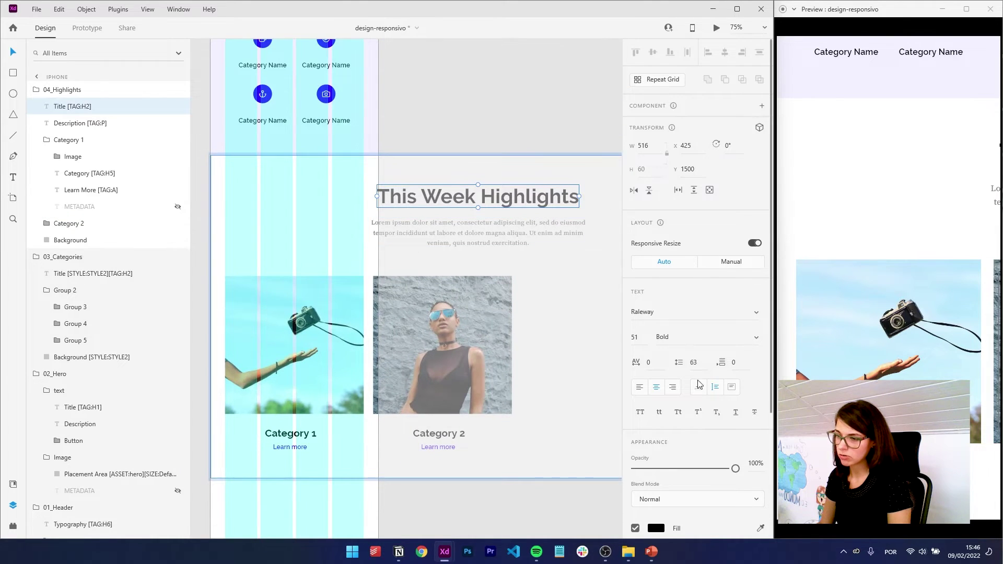
pyautogui.moveTo(509, 199); pyautogui.dragTo(353, 203)
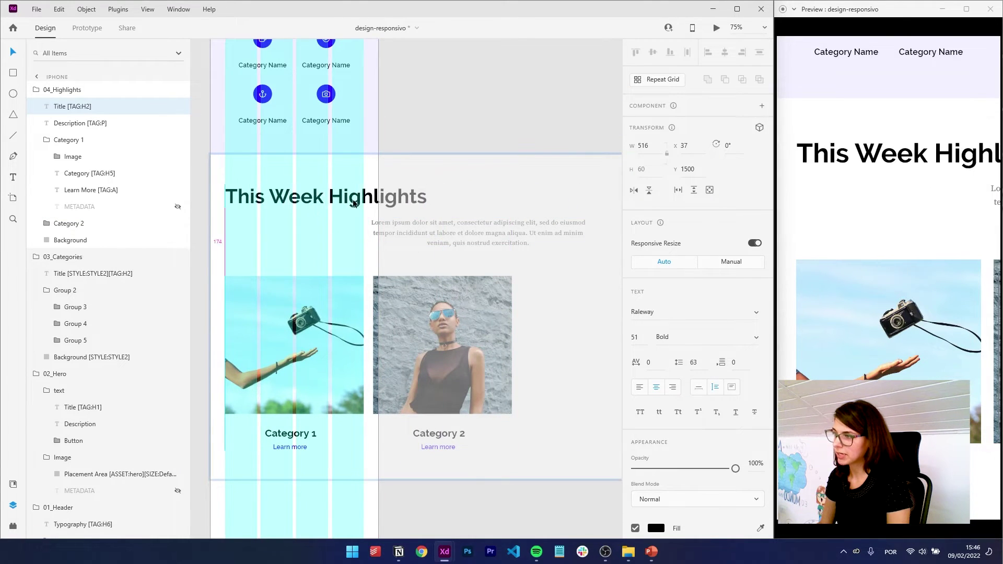
pyautogui.moveTo(426, 195); pyautogui.dragTo(364, 196)
# Step: Place the Highlights description below the title at X 37, Y 1633, and narrow its text box to 354
pyautogui.click(401, 221)
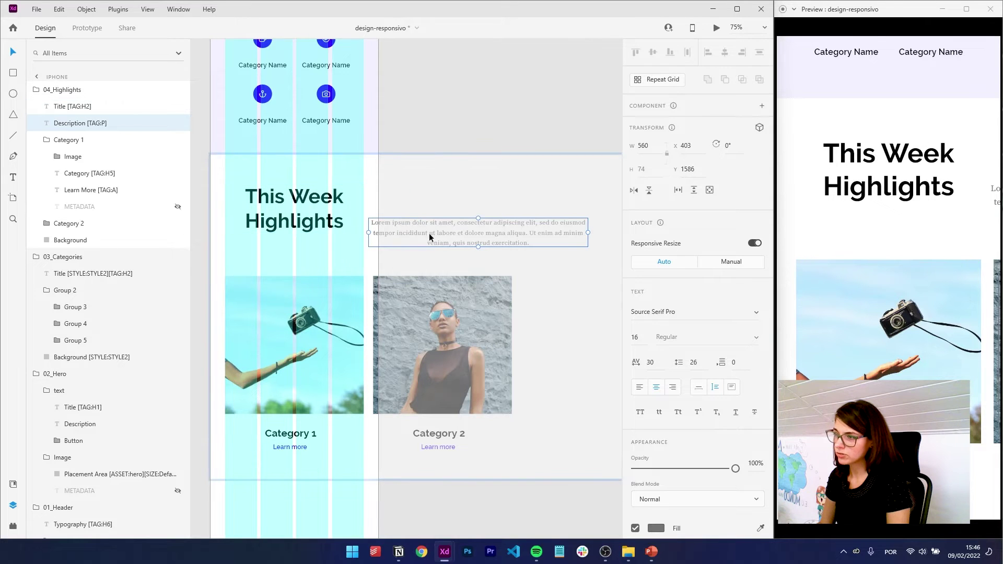
pyautogui.moveTo(459, 229); pyautogui.dragTo(318, 247)
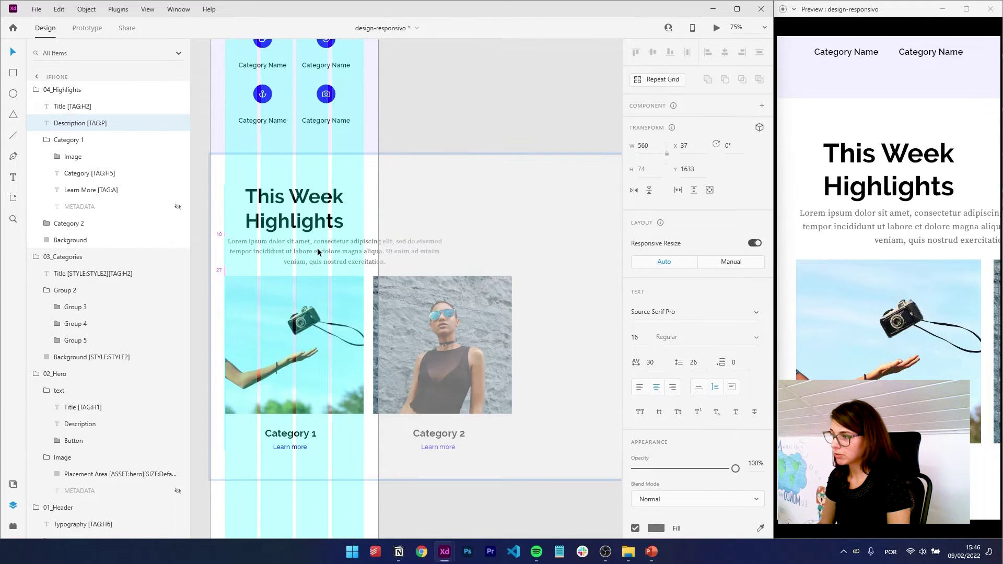
pyautogui.moveTo(376, 254); pyautogui.dragTo(365, 254)
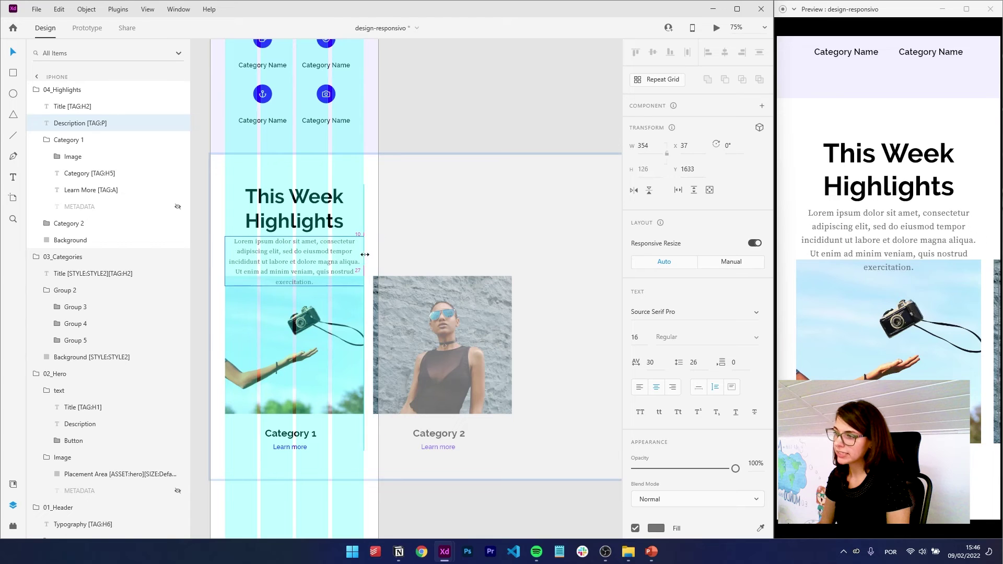
# Step: Group the Highlights title with its description and apply a vertical Stack with a spacing of 24
pyautogui.keyDown('shift'); pyautogui.click(310, 213); pyautogui.keyUp('shift')
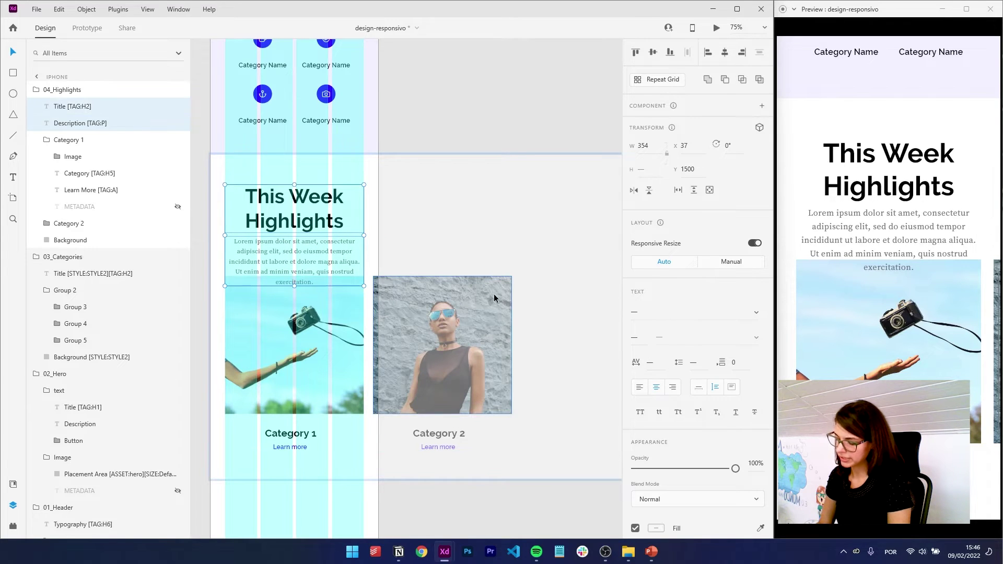
pyautogui.hotkey('ctrl', 'g')
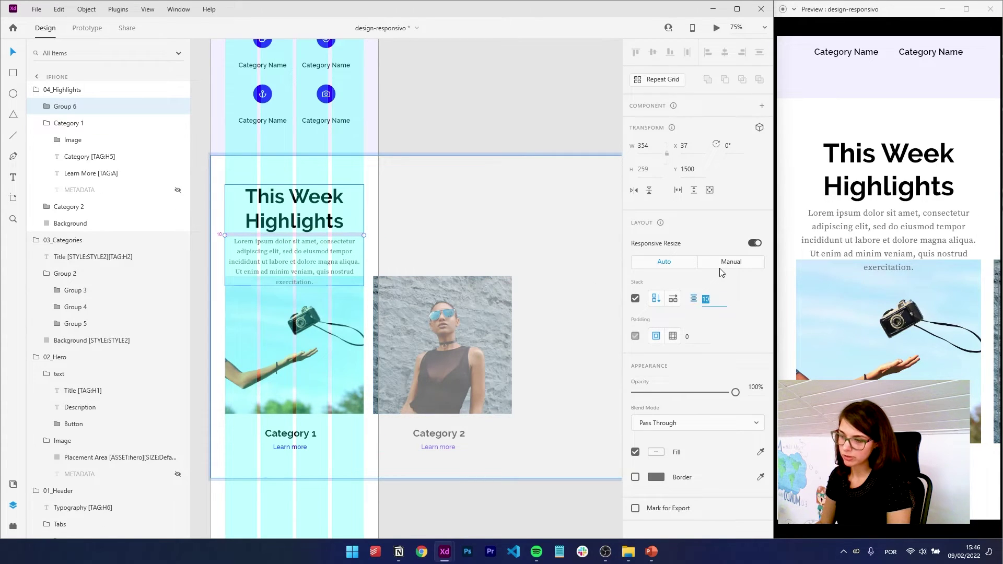
pyautogui.write('24')
pyautogui.press('Return')
# Step: Move the Category 1 and Category 2 cards together down below the description to Y 1838
pyautogui.moveTo(357, 317); pyautogui.dragTo(442, 234)
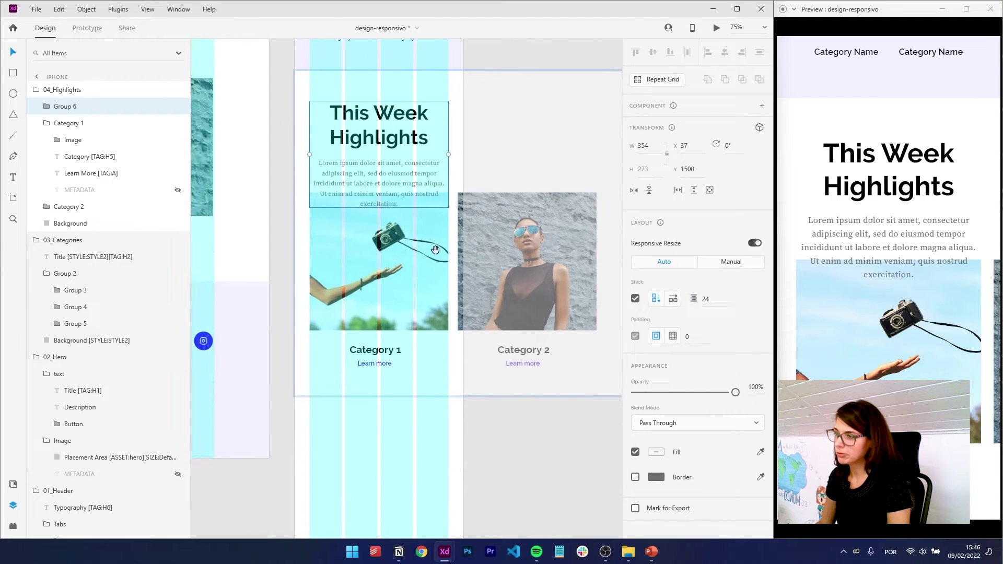
pyautogui.click(441, 230)
pyautogui.keyDown('shift'); pyautogui.click(500, 215); pyautogui.keyUp('shift')
pyautogui.moveTo(500, 215); pyautogui.dragTo(500, 260)
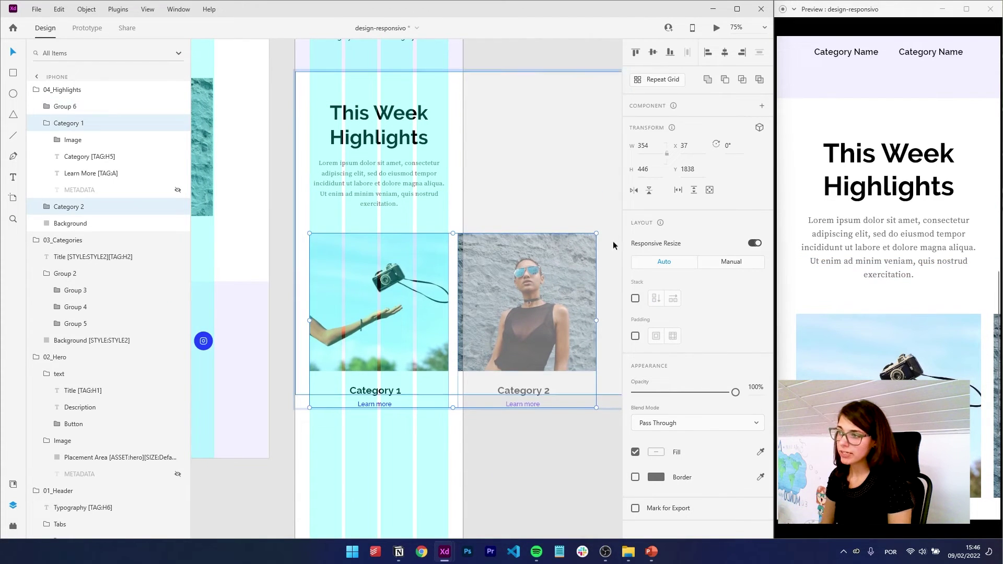
# Step: Narrow the Highlights section's background to the artboard width of 428, and delete that background
pyautogui.hscroll(3, 560, 209)
pyautogui.click(544, 204)
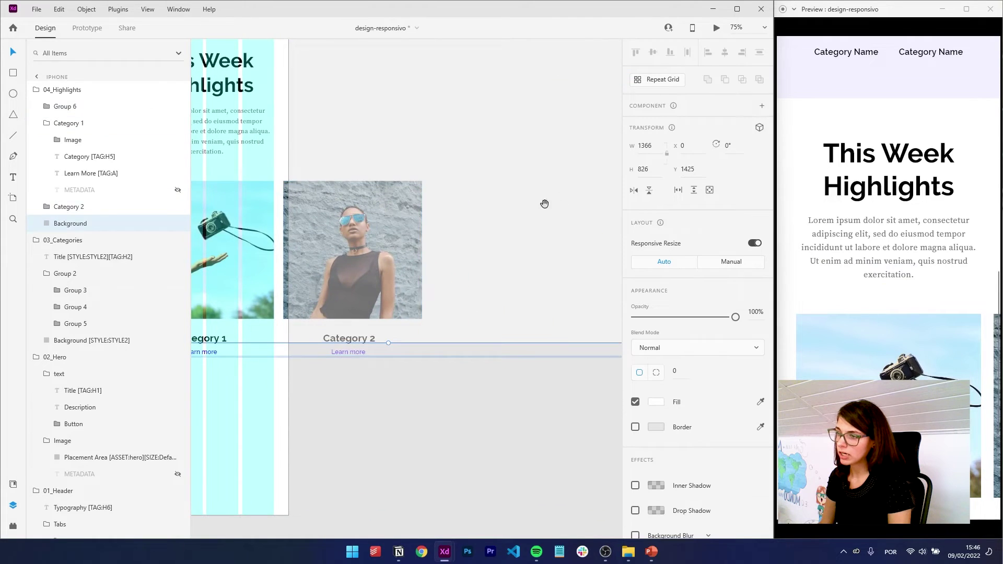
pyautogui.hscroll(3, 506, 211)
pyautogui.moveTo(495, 214); pyautogui.dragTo(297, 223)
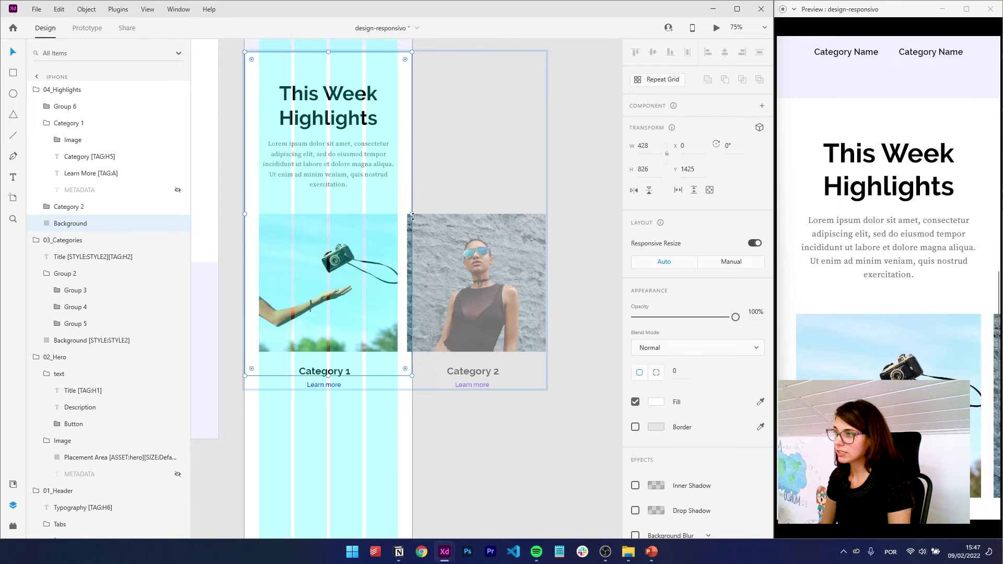
pyautogui.press('Delete')
pyautogui.hscroll(-3, 508, 190)
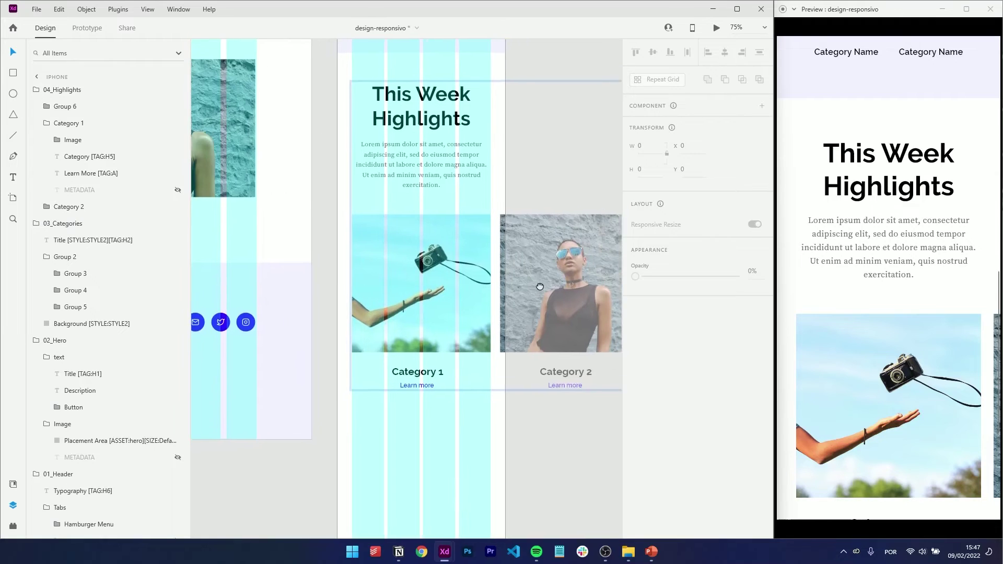
# Step: Turn the Category 1 and Category 2 cards on the iPhone artboard into one horizontal scroll group
pyautogui.hscroll(3, 537, 370)
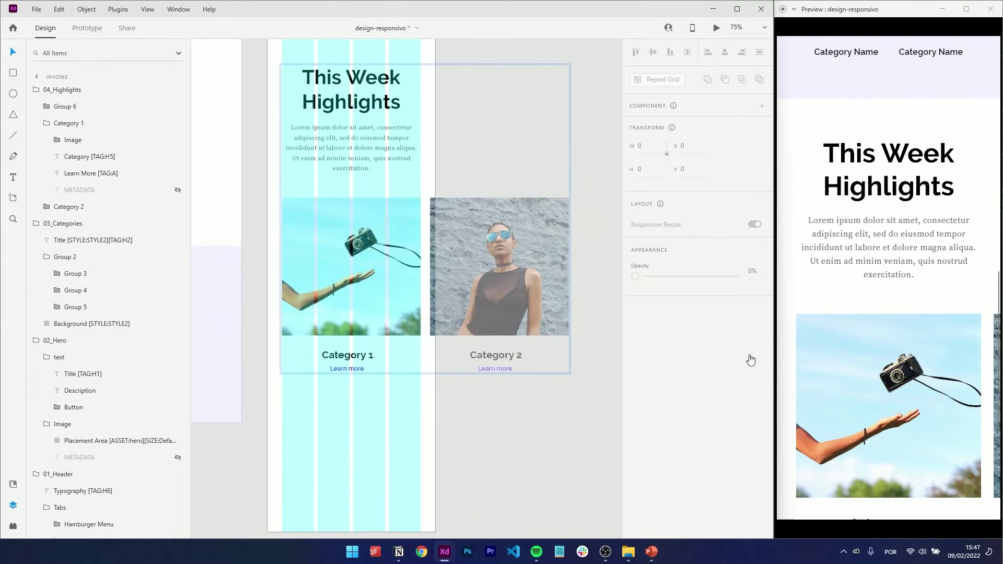
pyautogui.click(904, 390)
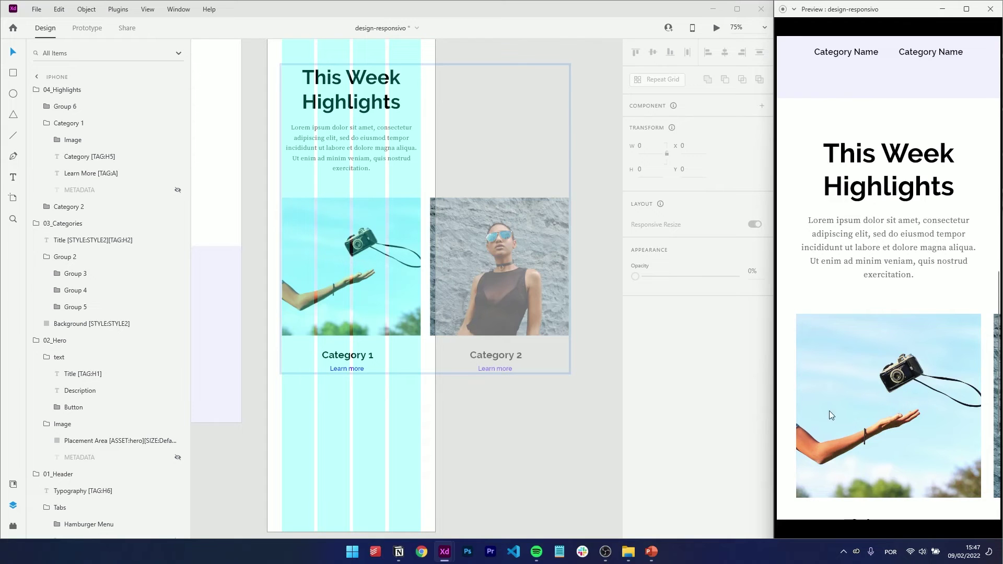
pyautogui.scroll(-4, 908, 338)
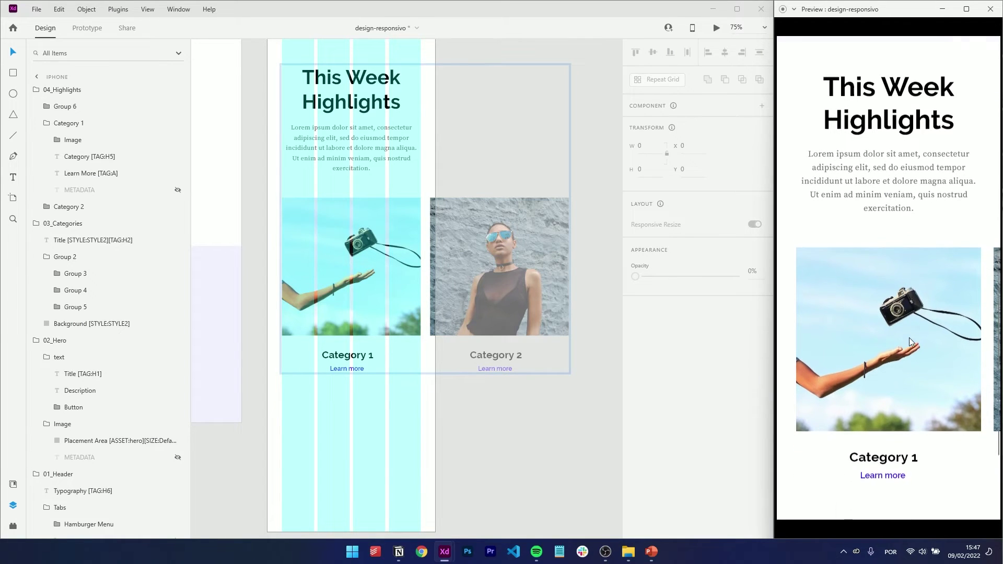
pyautogui.click(395, 295)
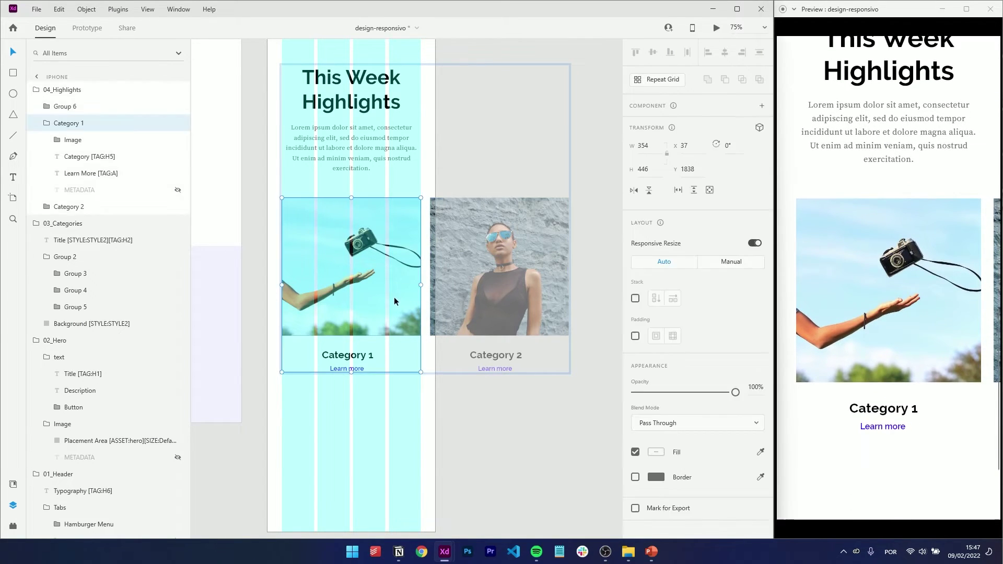
pyautogui.keyDown('shift'); pyautogui.click(471, 291); pyautogui.keyUp('shift')
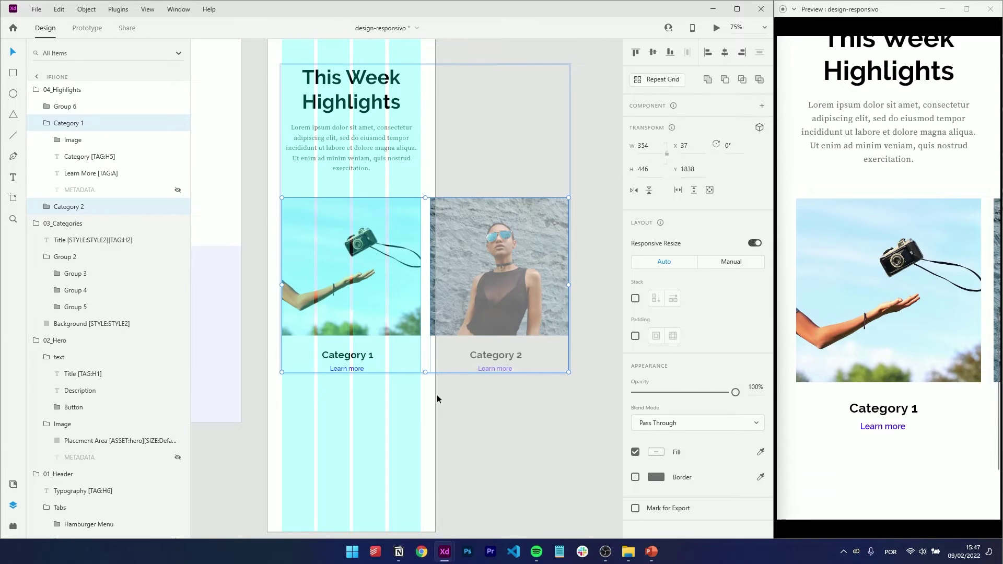
pyautogui.click(436, 394)
pyautogui.click(396, 302)
pyautogui.keyDown('shift'); pyautogui.click(459, 290); pyautogui.keyUp('shift')
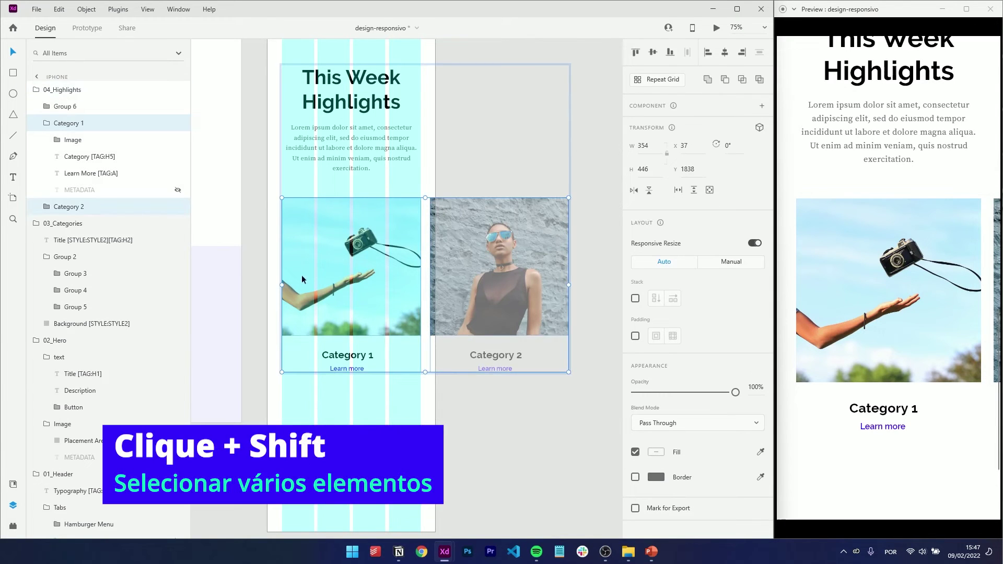
pyautogui.click(677, 191)
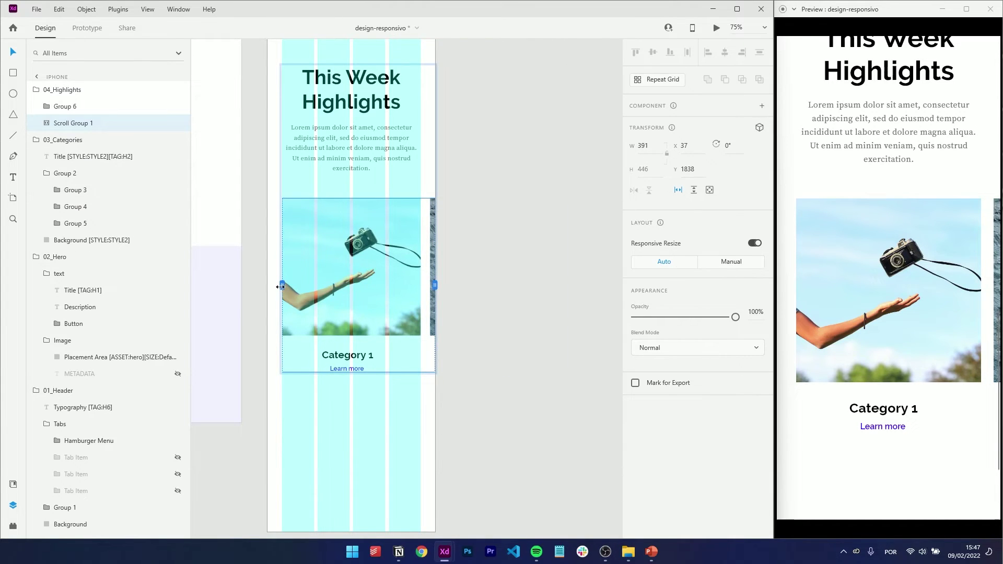
# Step: Extend the scroll group's visible area to X 0 and a width of 428, and test its horizontal scrolling in the preview
pyautogui.moveTo(280, 287); pyautogui.dragTo(267, 288)
pyautogui.moveTo(886, 285); pyautogui.dragTo(998, 302)
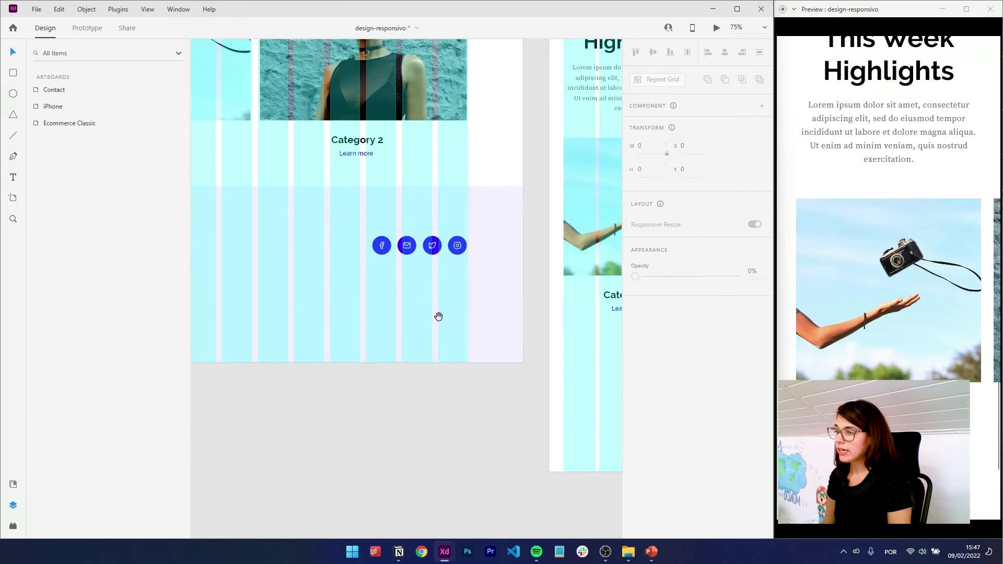
# Step: Copy the 05_Footer group from the Ecommerce Classic artboard and place it below the iPhone's Category cards at X -8, Y 2318
pyautogui.hscroll(5, 536, 311)
pyautogui.click(468, 312)
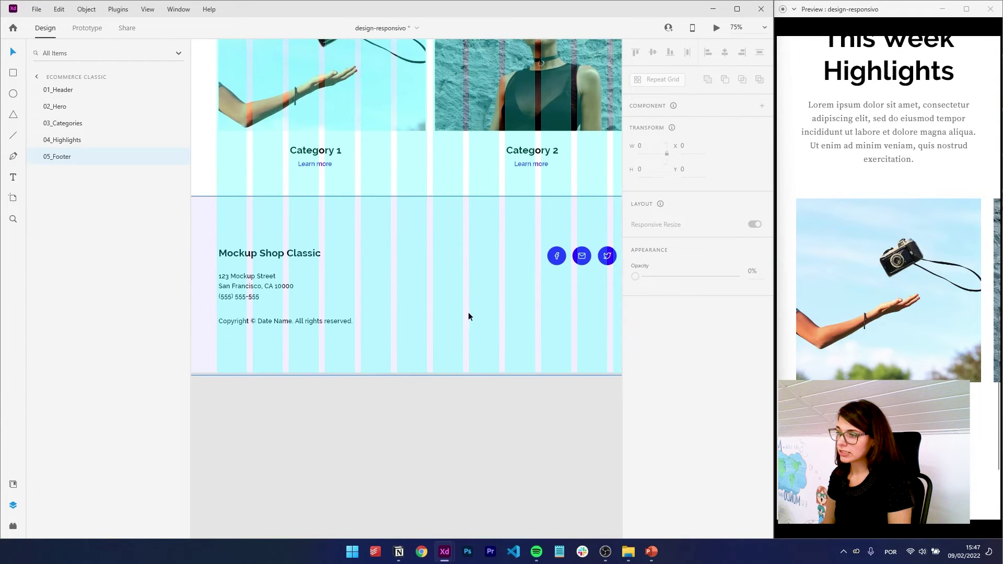
pyautogui.hotkey('ctrl', 'c')
pyautogui.moveTo(478, 311); pyautogui.dragTo(21, 272)
pyautogui.click(388, 339)
pyautogui.hotkey('ctrl', 'v')
pyautogui.scroll(-3, 372, 359)
pyautogui.moveTo(379, 141); pyautogui.dragTo(376, 274)
pyautogui.hotkey('ctrl', '-')
pyautogui.hotkey('ctrl', '-')
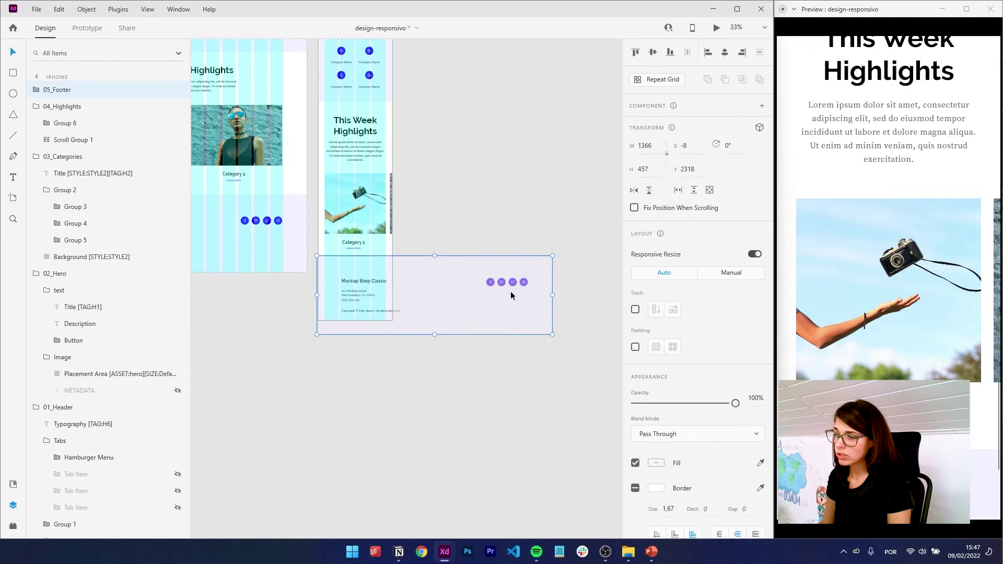
# Step: Group the footer's four social media buttons and narrow the whole footer to a width of 436
pyautogui.moveTo(554, 295); pyautogui.dragTo(530, 302)
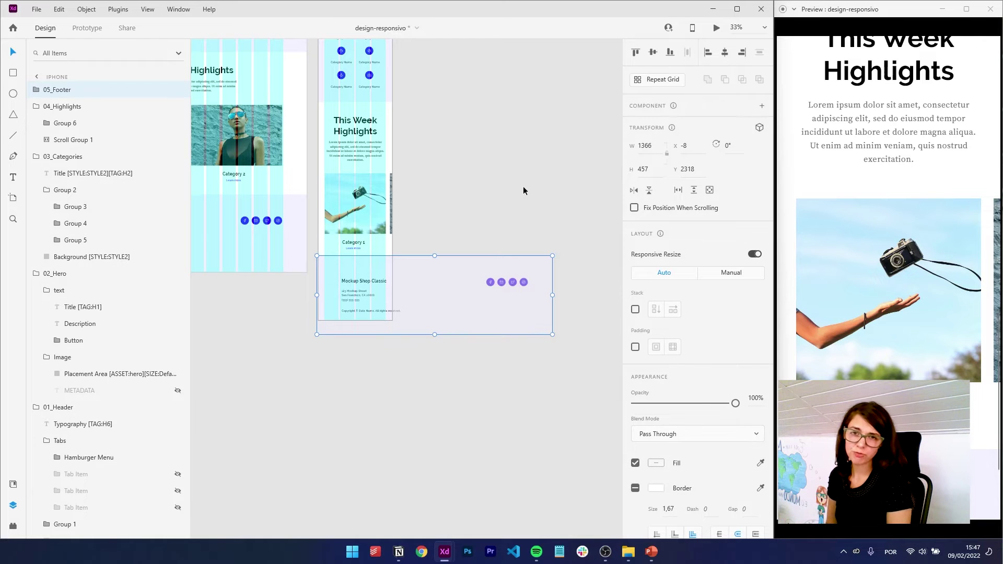
pyautogui.doubleClick(489, 283)
pyautogui.keyDown('shift'); pyautogui.click(501, 282); pyautogui.keyUp('shift')
pyautogui.keyDown('shift'); pyautogui.click(512, 282); pyautogui.keyUp('shift')
pyautogui.keyDown('shift'); pyautogui.click(524, 282); pyautogui.keyUp('shift')
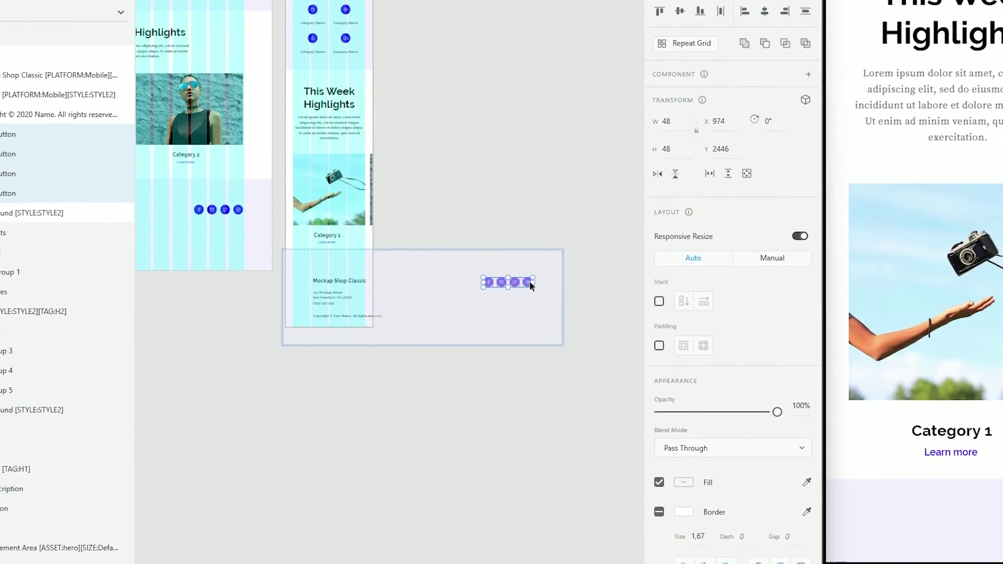
pyautogui.hotkey('ctrl', 'g')
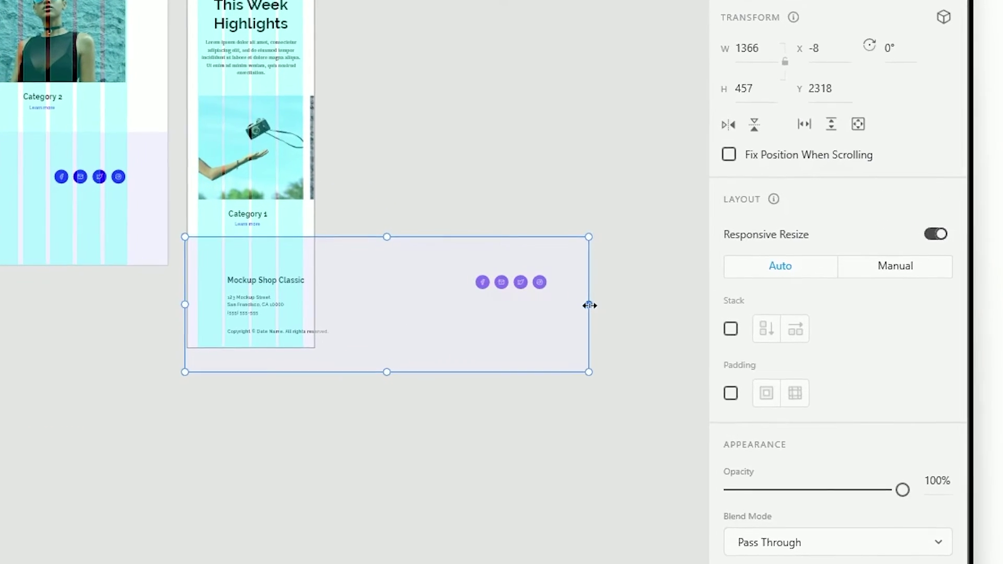
pyautogui.moveTo(589, 305); pyautogui.dragTo(313, 344)
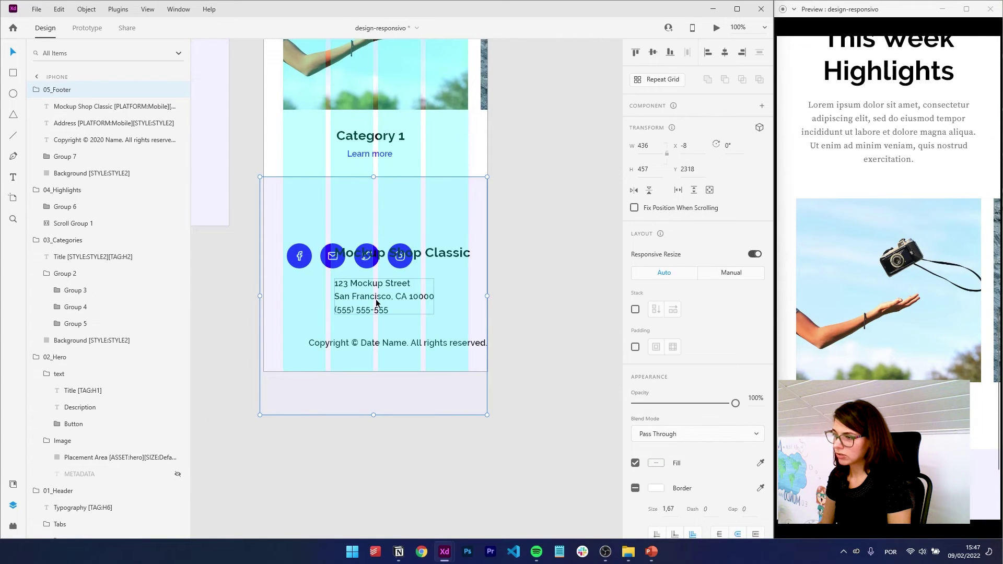
# Step: Center the text of the footer's shop name, address and copyright line, and align the three horizontally on their centers
pyautogui.doubleClick(378, 303)
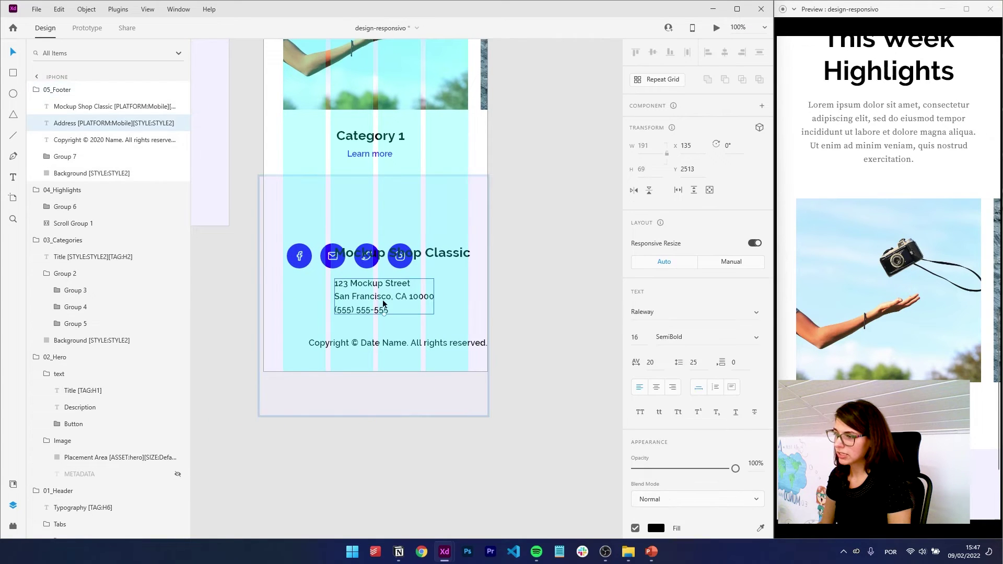
pyautogui.keyDown('shift'); pyautogui.click(447, 253); pyautogui.keyUp('shift')
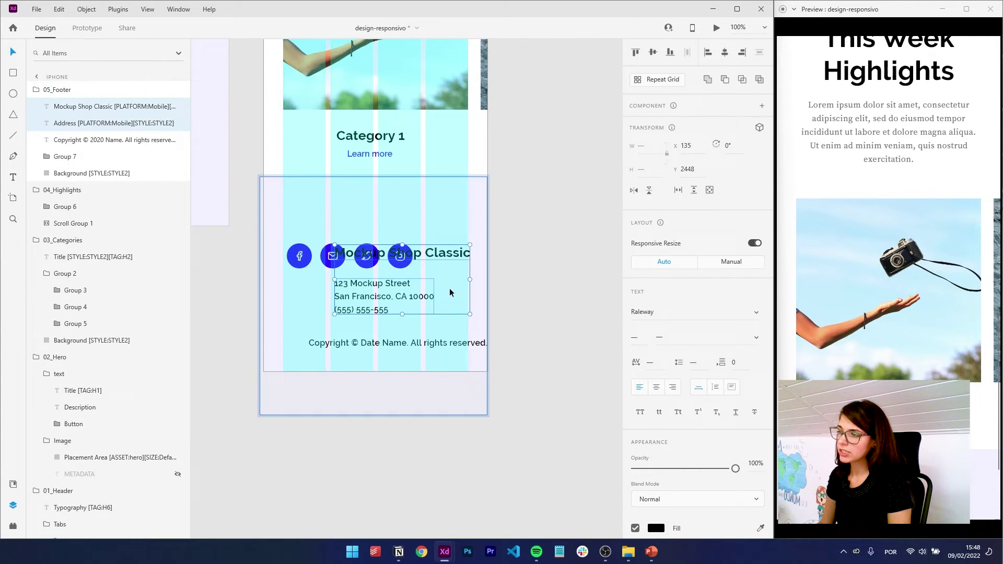
pyautogui.keyDown('shift'); pyautogui.click(444, 341); pyautogui.keyUp('shift')
pyautogui.click(656, 388)
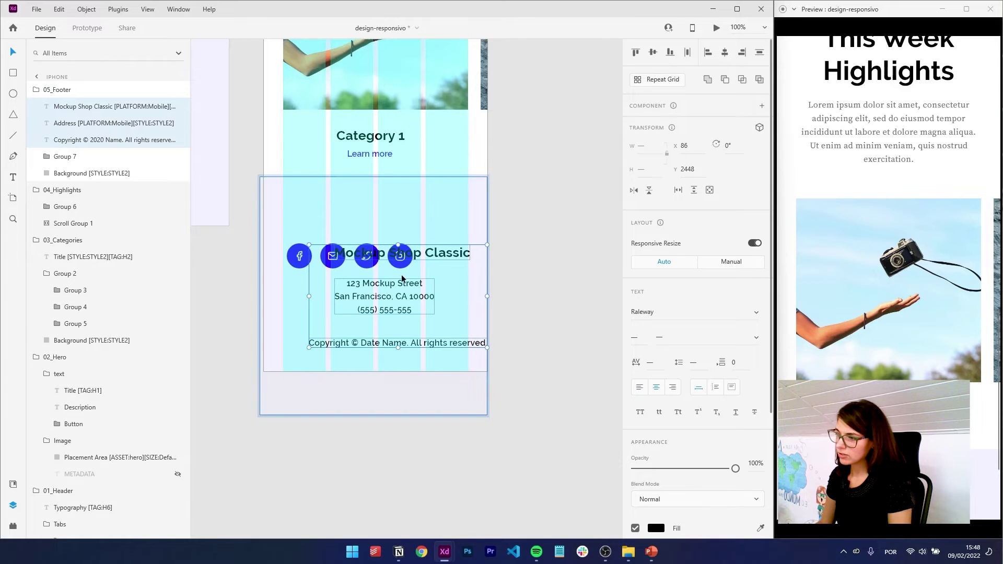
pyautogui.click(725, 55)
# Step: Move the footer texts up to X 43, Y 2381, and place the social media buttons below the copyright line
pyautogui.moveTo(420, 304); pyautogui.dragTo(397, 264)
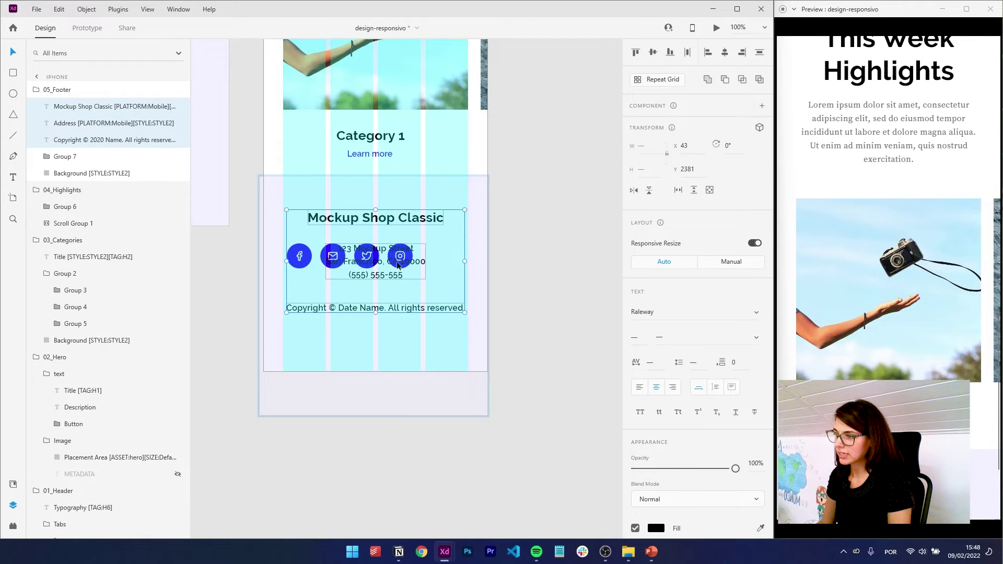
pyautogui.click(397, 264)
pyautogui.moveTo(302, 261); pyautogui.dragTo(328, 349)
# Step: Align the footer's shop name, address, copyright line and social buttons group horizontally on their centers
pyautogui.keyDown('shift'); pyautogui.click(364, 307); pyautogui.keyUp('shift')
pyautogui.keyDown('shift'); pyautogui.click(380, 268); pyautogui.keyUp('shift')
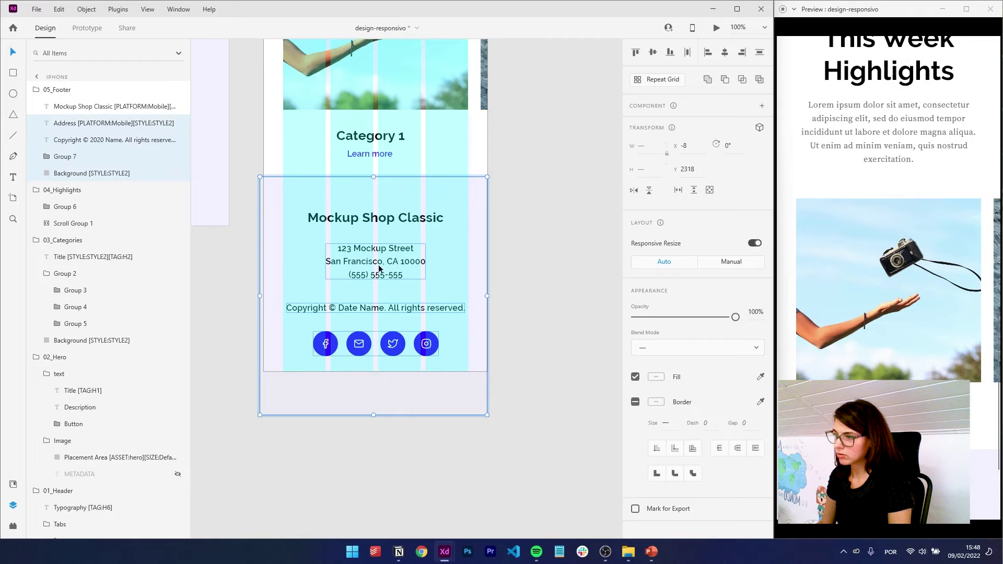
pyautogui.keyDown('shift'); pyautogui.click(377, 224); pyautogui.keyUp('shift')
pyautogui.keyDown('shift'); pyautogui.click(477, 343); pyautogui.keyUp('shift')
pyautogui.hotkey('shift', 'c')
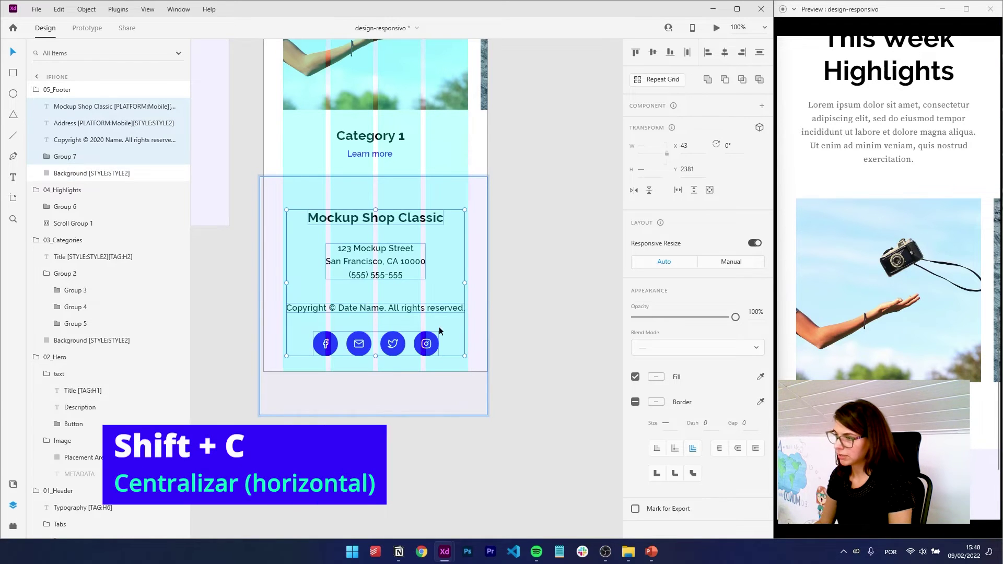
# Step: Fit the footer background to X 0 and width 428, with its lower edge meeting the iPhone artboard's at height 2733
pyautogui.click(265, 297)
pyautogui.moveTo(260, 296); pyautogui.dragTo(265, 296)
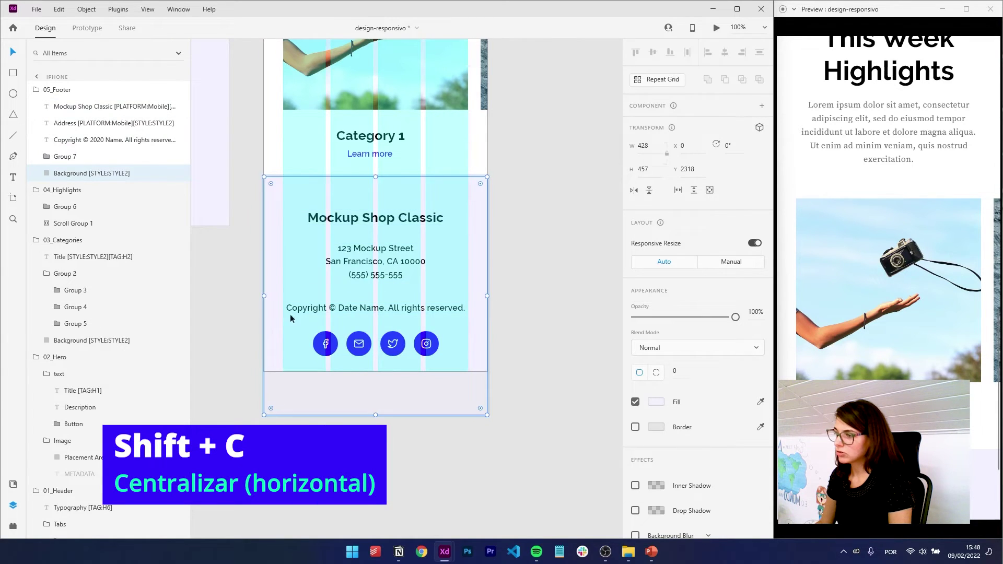
pyautogui.moveTo(376, 415); pyautogui.dragTo(379, 393)
pyautogui.click(386, 374)
# Step: Review the complete mobile page in the preview and compare the iPhone artboard with the desktop version
pyautogui.scroll(-3, 931, 358)
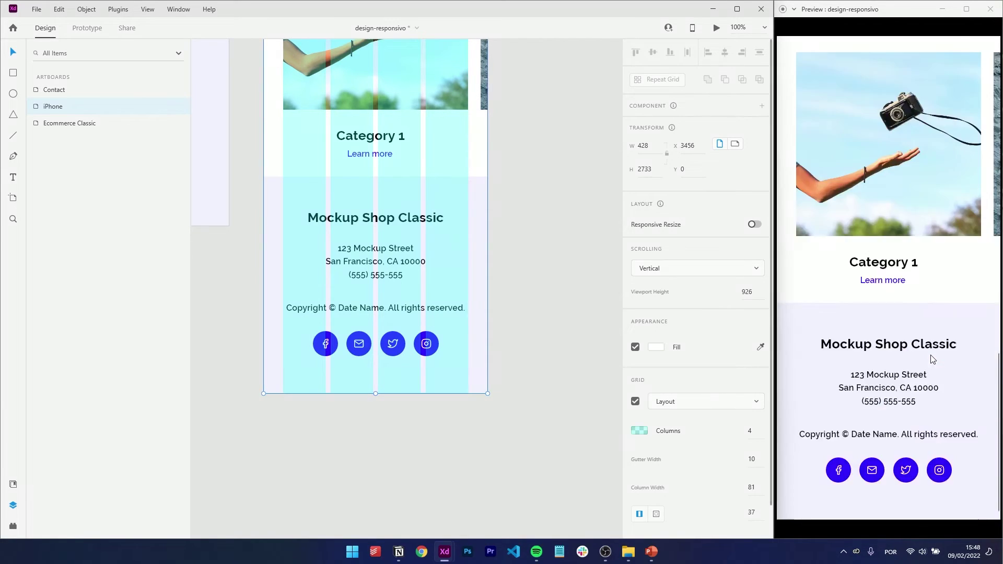
pyautogui.scroll(15, 895, 122)
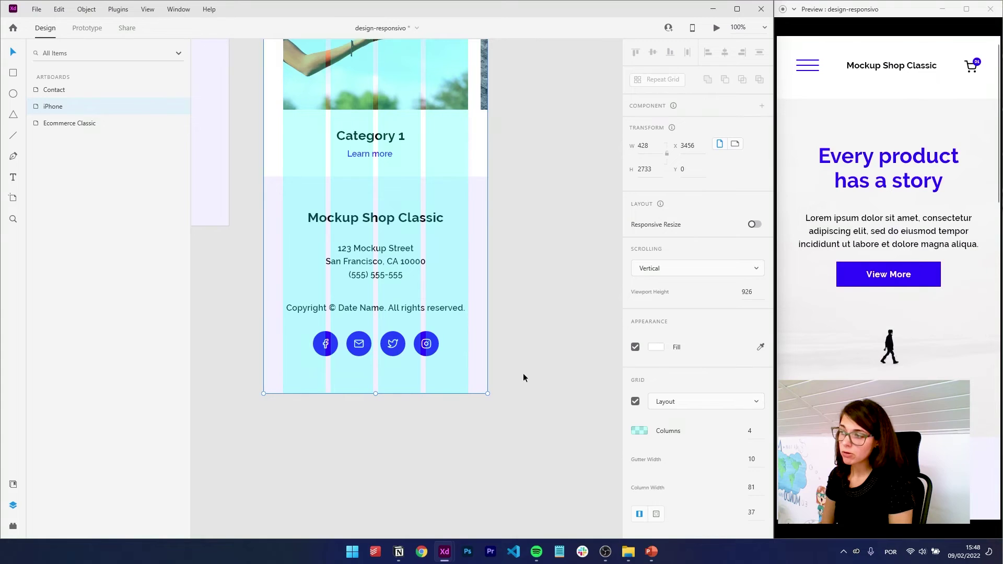
pyautogui.click(509, 356)
pyautogui.hotkey('ctrl', '-')
pyautogui.hotkey('ctrl', '-')
pyautogui.hotkey('ctrl', '-')
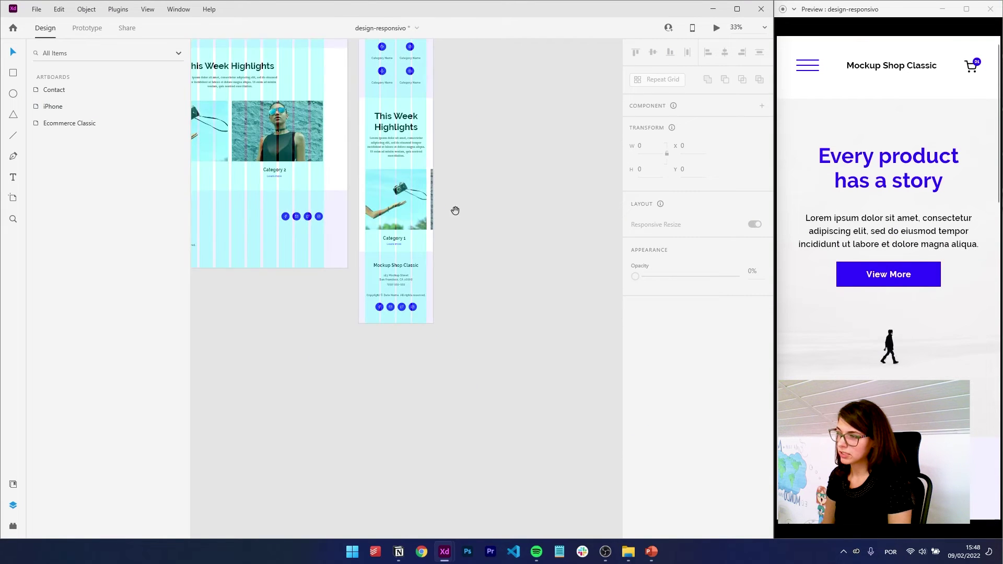
pyautogui.hotkey('ctrl', '+')
pyautogui.hotkey('ctrl', '+')
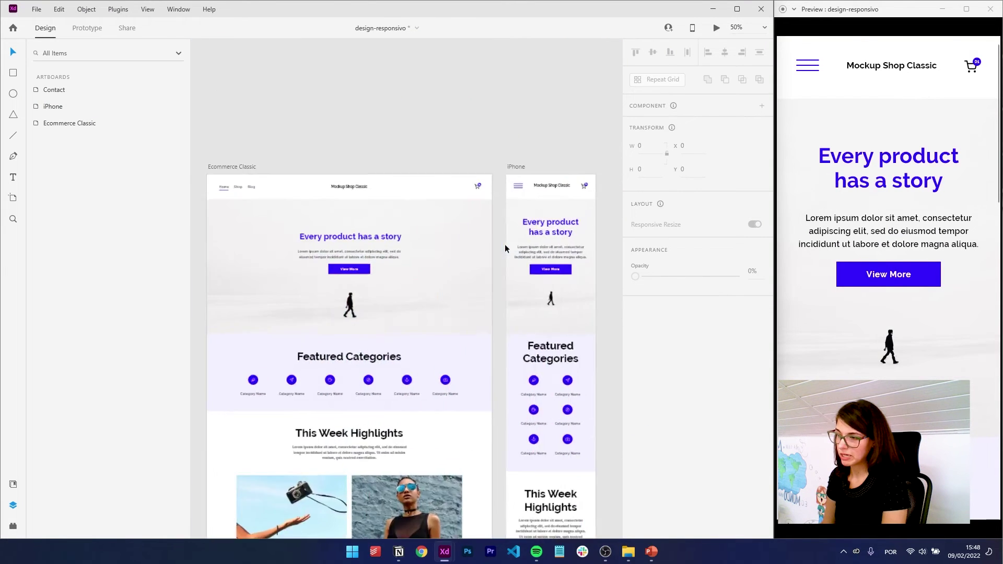
# Step: Save the desktop hero title's Raleway 40 pt formatting as a character style in the document assets
pyautogui.keyDown('ctrl'); pyautogui.click(368, 194); pyautogui.keyUp('ctrl')
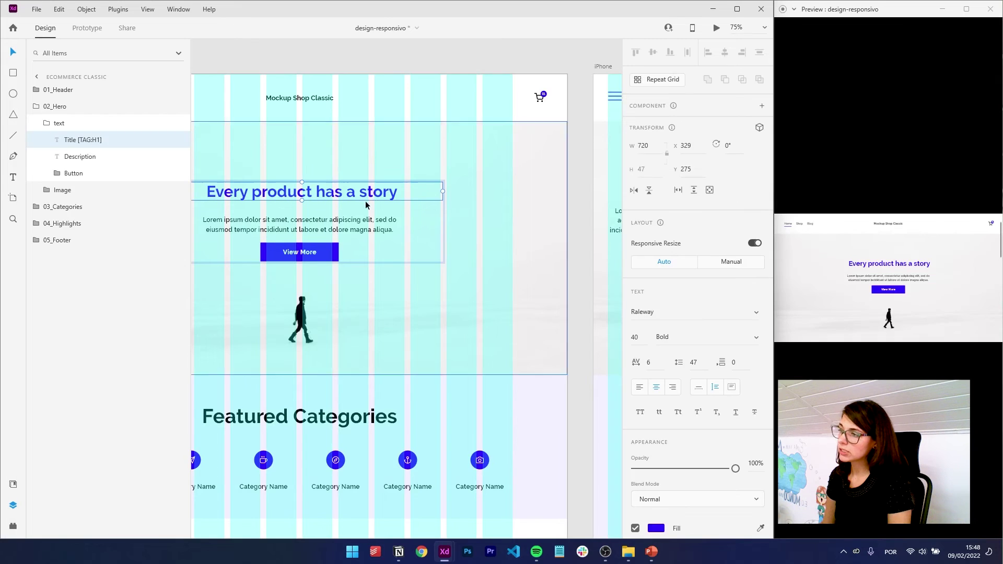
pyautogui.click(14, 484)
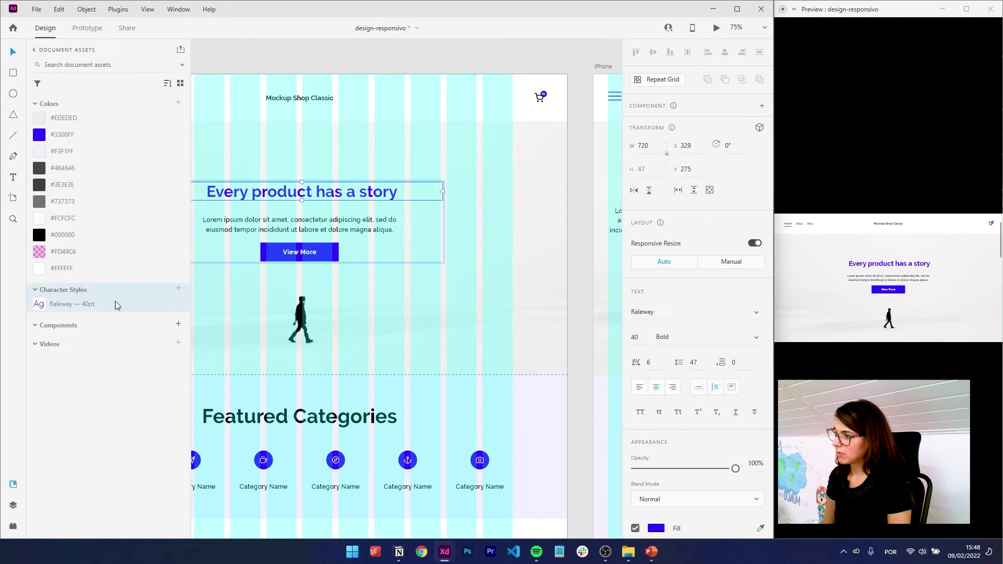
# Step: Set the iPhone hero title's font size to 36 and save it as another character style
pyautogui.hscroll(6, 417, 273)
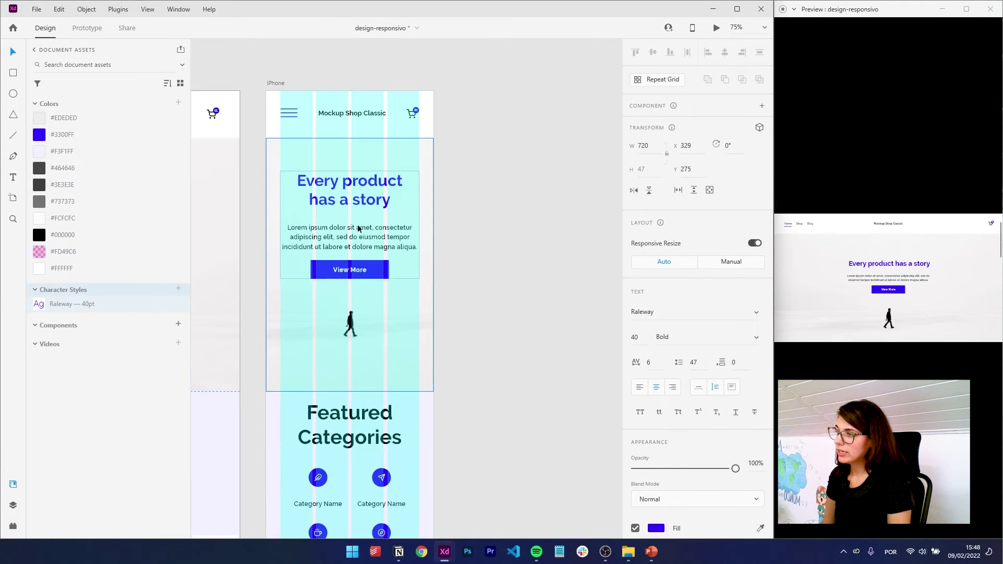
pyautogui.keyDown('ctrl'); pyautogui.click(363, 198); pyautogui.keyUp('ctrl')
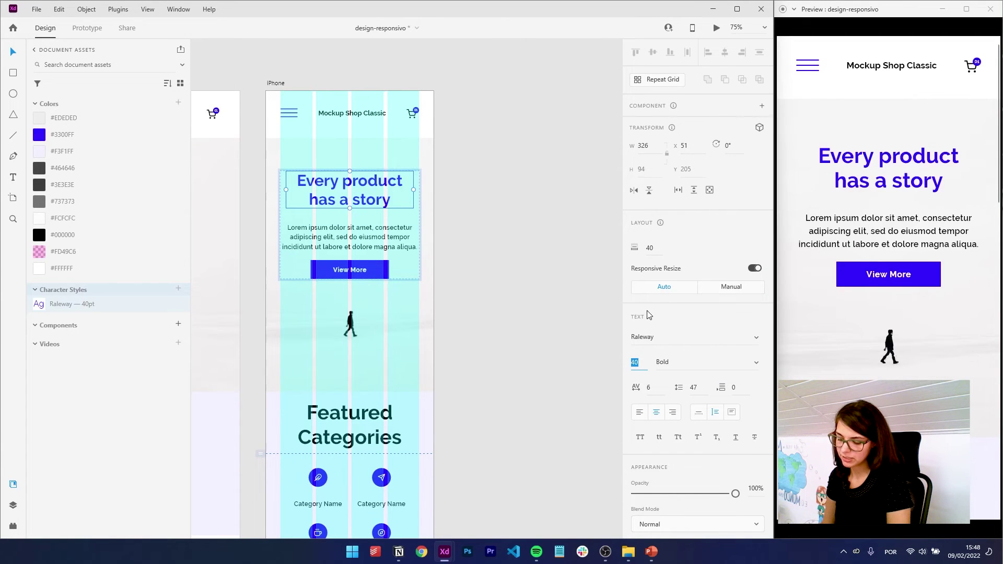
pyautogui.write('36')
pyautogui.press('Return')
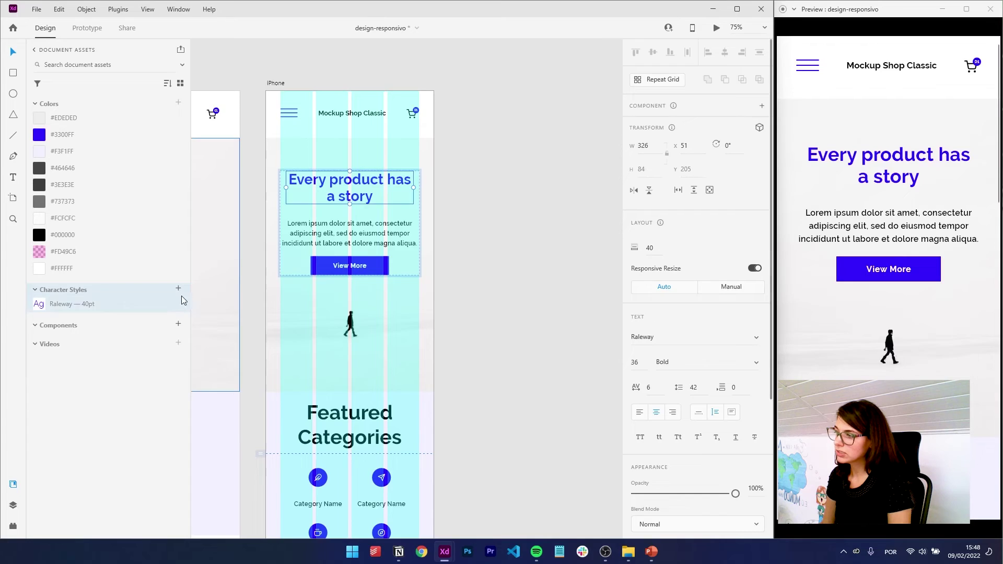
pyautogui.click(178, 290)
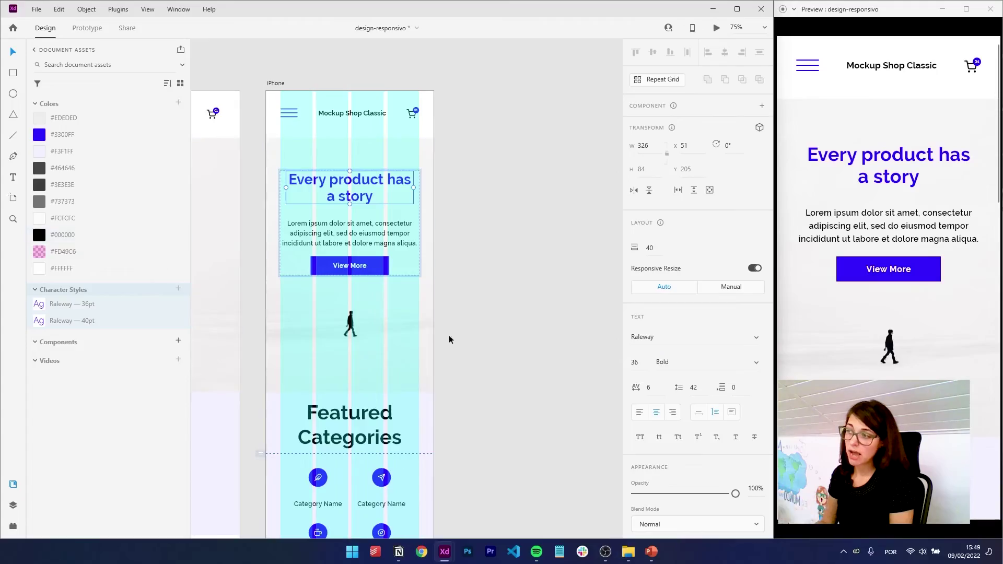
# Step: Try widening the Contact artboard to test how its card, text and form fields resize
pyautogui.hotkey('ctrl', '0')
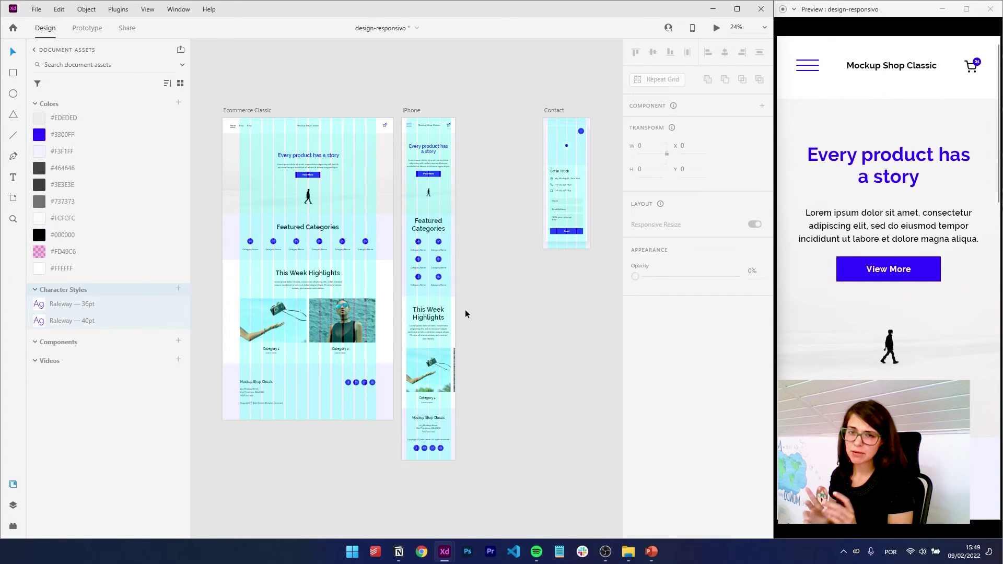
pyautogui.click(557, 111)
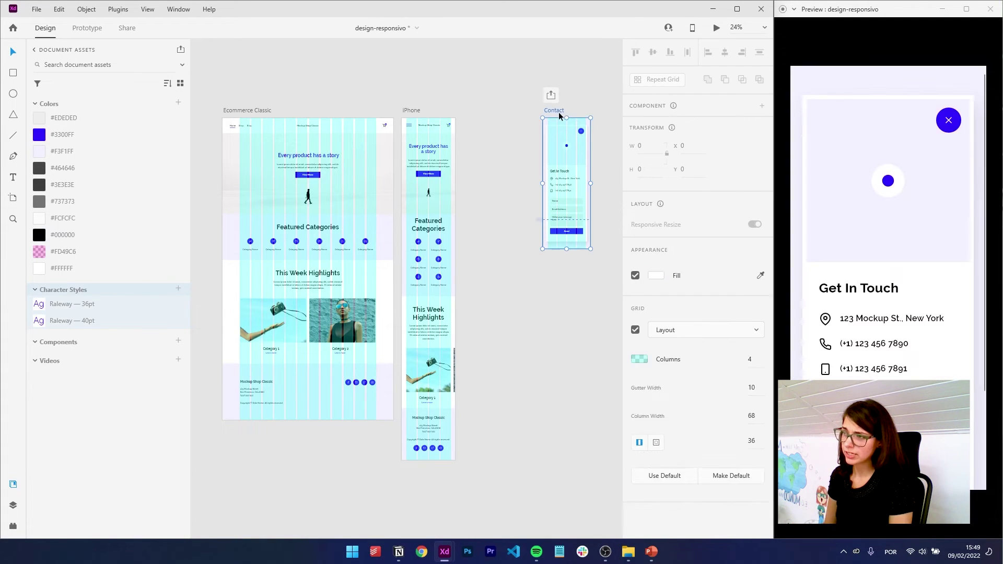
pyautogui.hotkey('ctrl', '3')
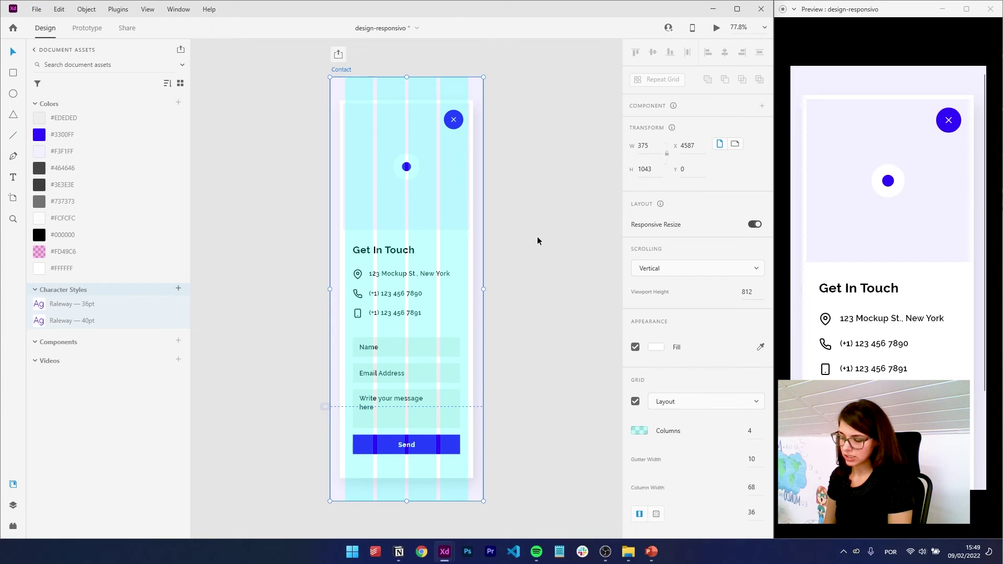
pyautogui.hotkey('ctrl', '-')
pyautogui.hotkey('ctrl', '-')
pyautogui.moveTo(529, 269); pyautogui.dragTo(417, 253)
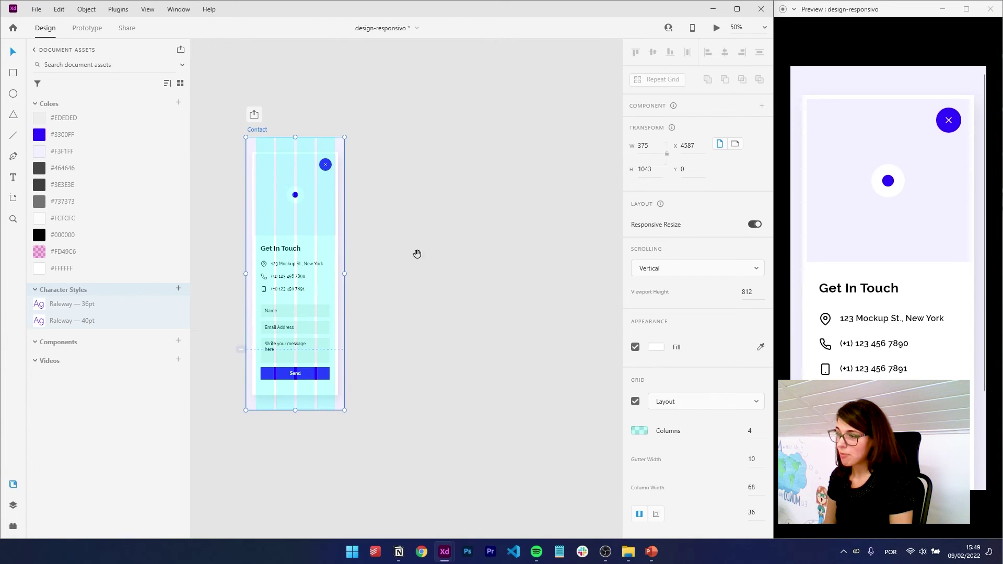
pyautogui.moveTo(352, 272); pyautogui.dragTo(533, 286)
# Step: Examine how the address text box stretches inside the widened contact card
pyautogui.click(291, 256)
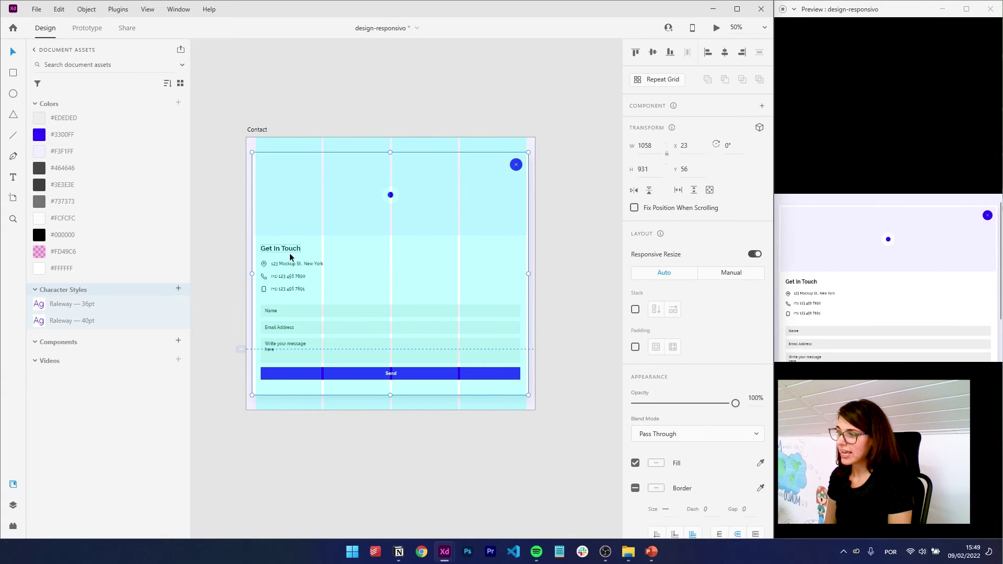
pyautogui.doubleClick(287, 266)
pyautogui.click(264, 265)
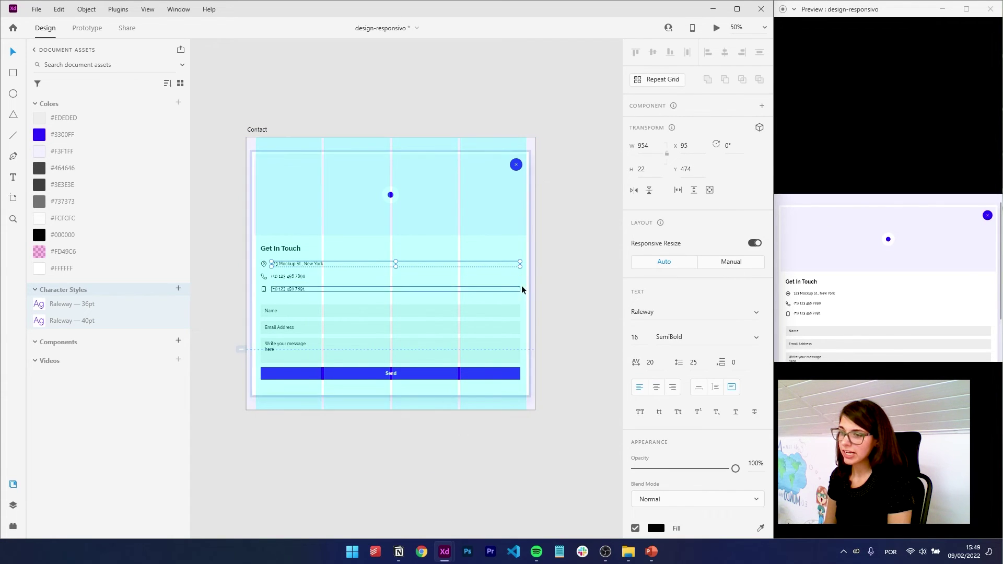
pyautogui.hotkey('ctrl', '+')
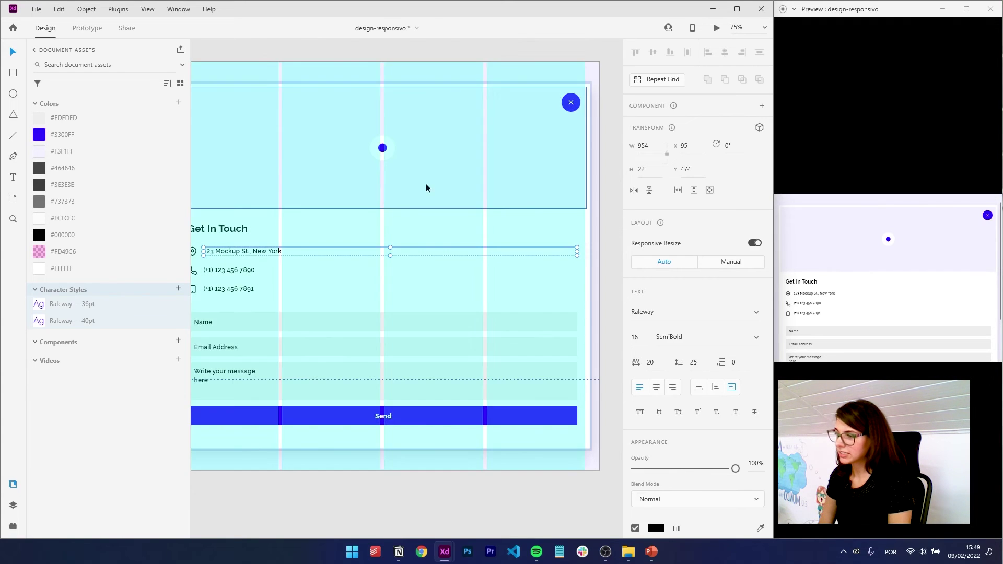
pyautogui.moveTo(372, 269); pyautogui.dragTo(405, 276)
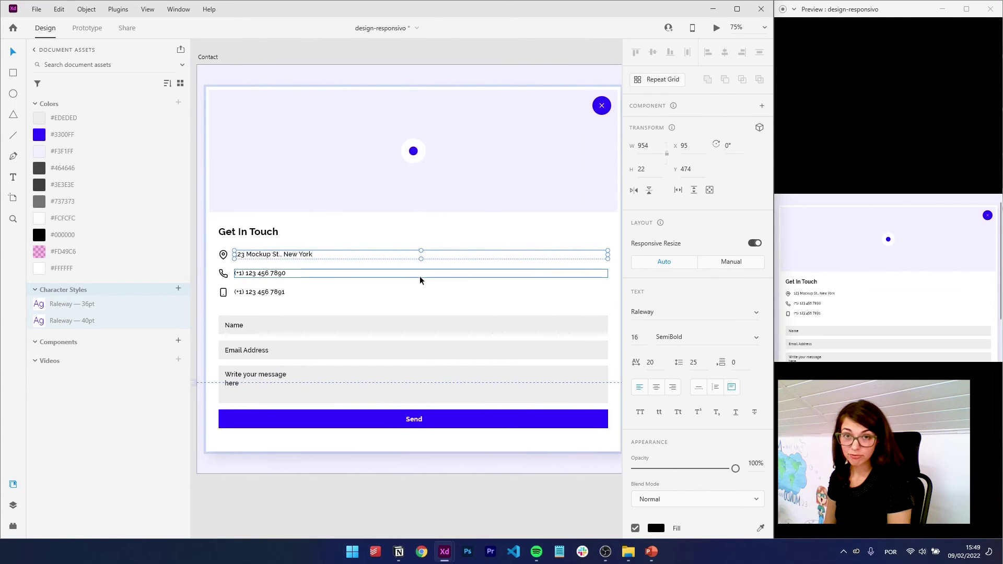
# Step: Hide the Contact artboard's layout grid and undo the artboard widening
pyautogui.hotkey('ctrl', 'shift', "'")
pyautogui.hotkey('ctrl', 'z')
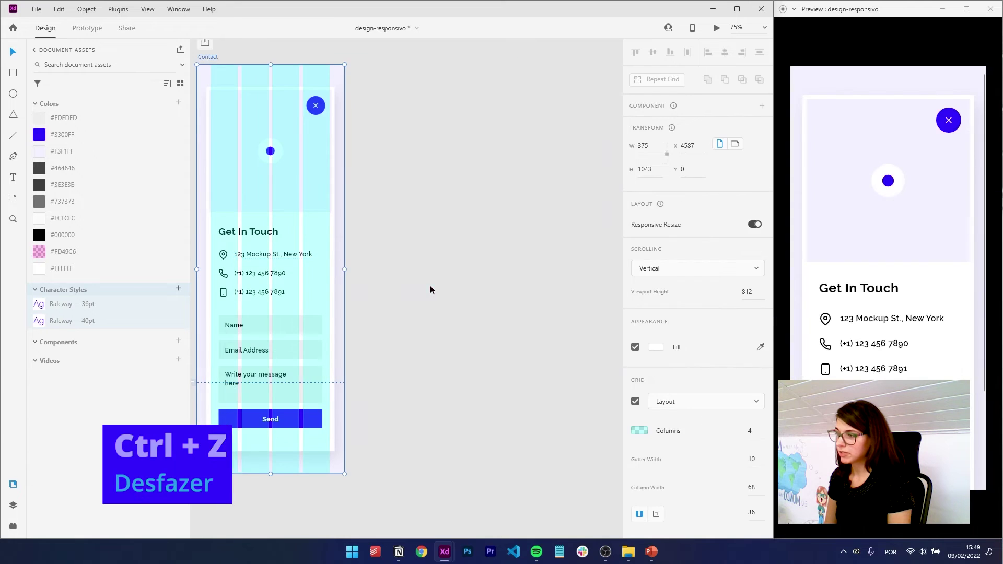
pyautogui.moveTo(428, 285); pyautogui.dragTo(449, 278)
pyautogui.moveTo(383, 275); pyautogui.dragTo(444, 275)
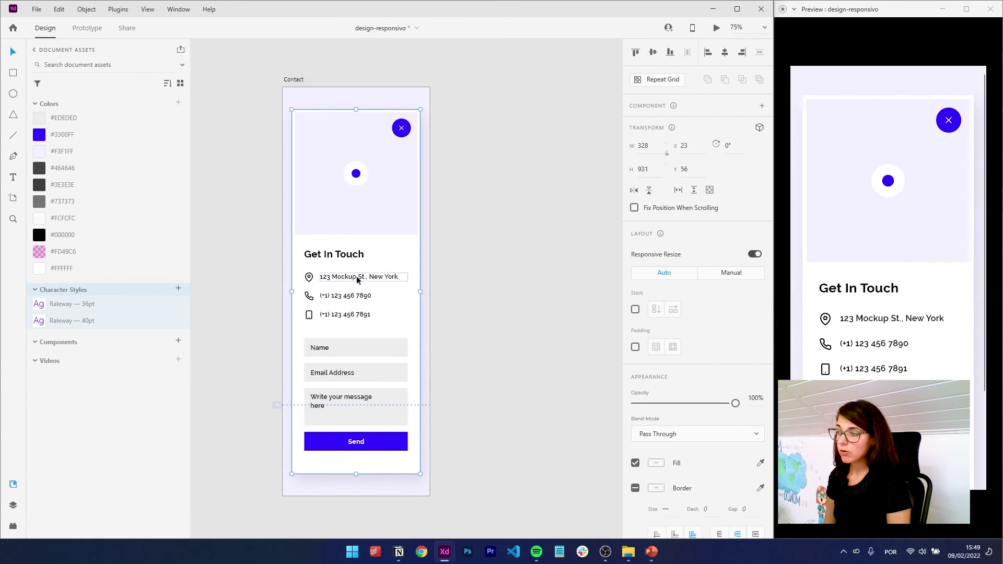
# Step: Set the address line and both phone lines of the contact card to auto height text
pyautogui.doubleClick(359, 277)
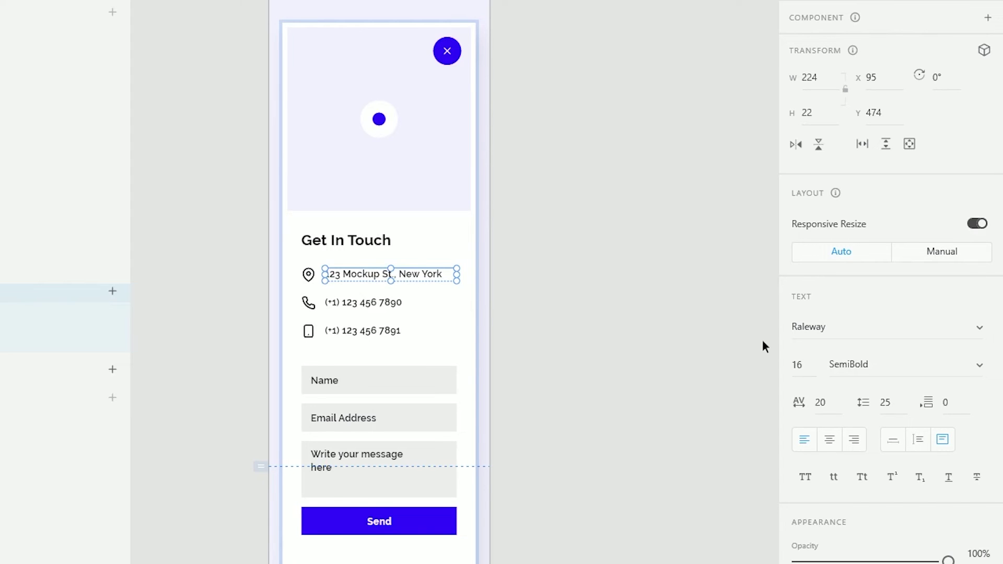
pyautogui.click(398, 306)
pyautogui.keyDown('shift'); pyautogui.click(403, 333); pyautogui.keyUp('shift')
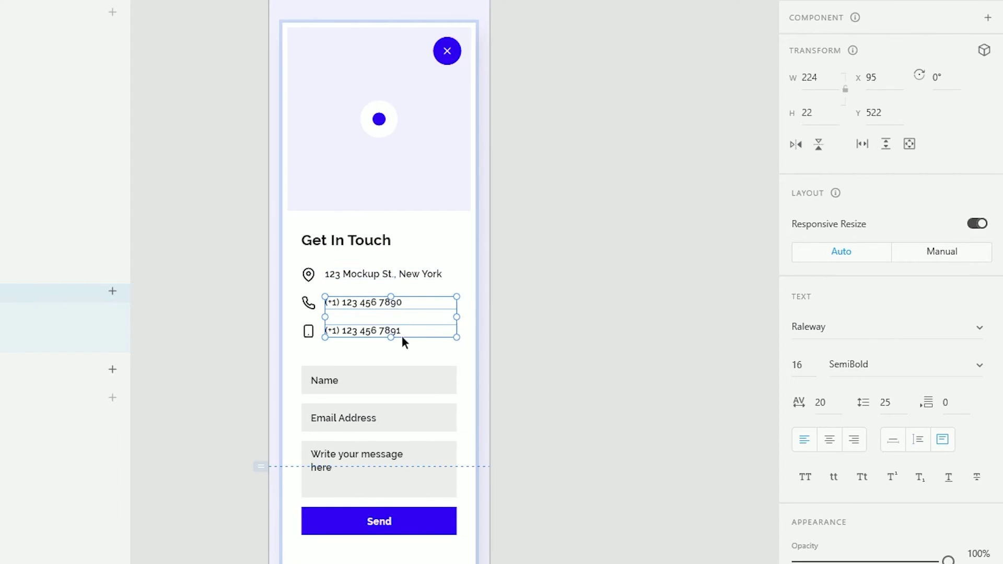
pyautogui.click(918, 440)
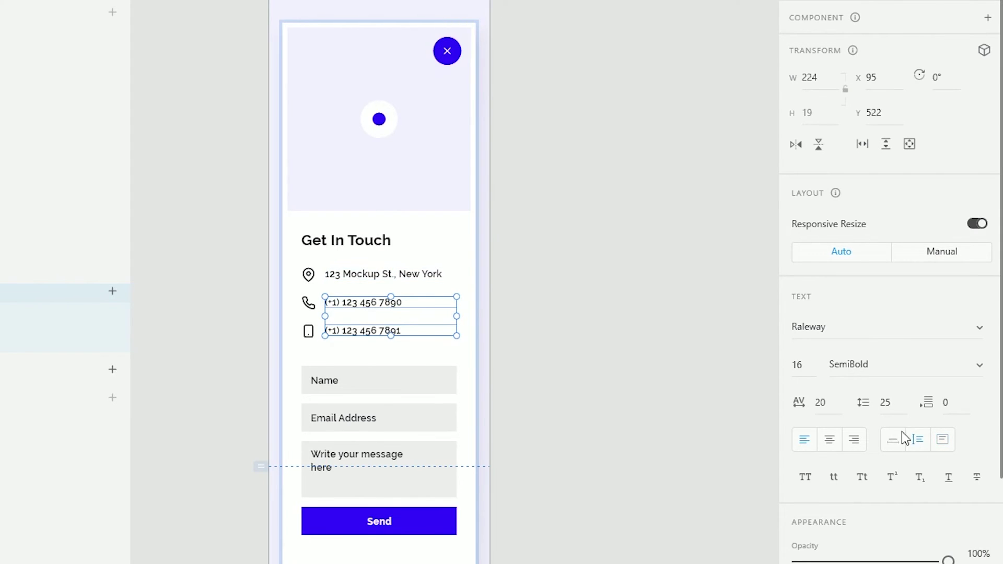
pyautogui.click(547, 291)
# Step: Group the address and phone lines with their three icons and the Get In Touch title
pyautogui.click(350, 275)
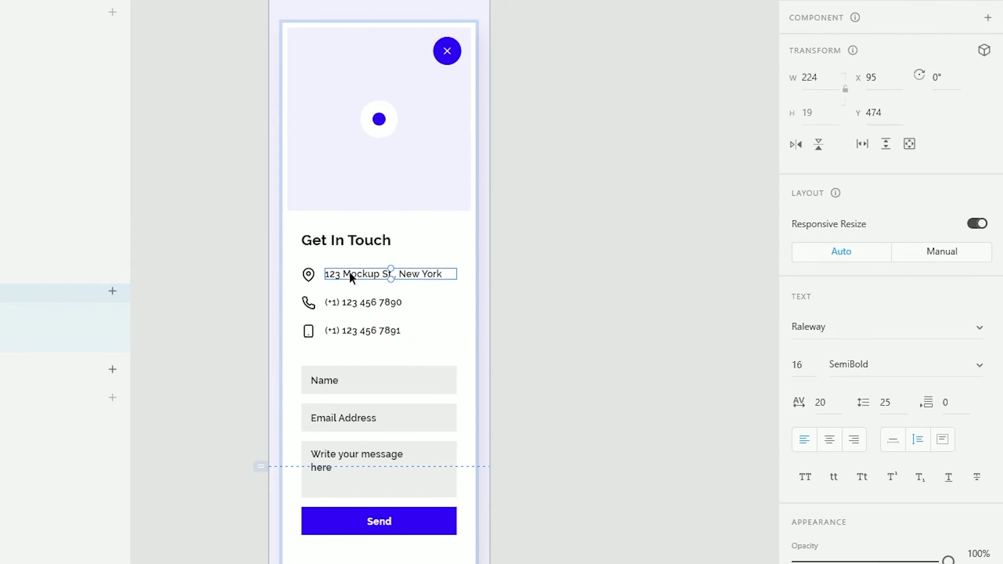
pyautogui.keyDown('shift'); pyautogui.click(351, 302); pyautogui.keyUp('shift')
pyautogui.keyDown('shift'); pyautogui.click(326, 330); pyautogui.keyUp('shift')
pyautogui.keyDown('shift'); pyautogui.click(308, 331); pyautogui.keyUp('shift')
pyautogui.keyDown('shift'); pyautogui.click(309, 304); pyautogui.keyUp('shift')
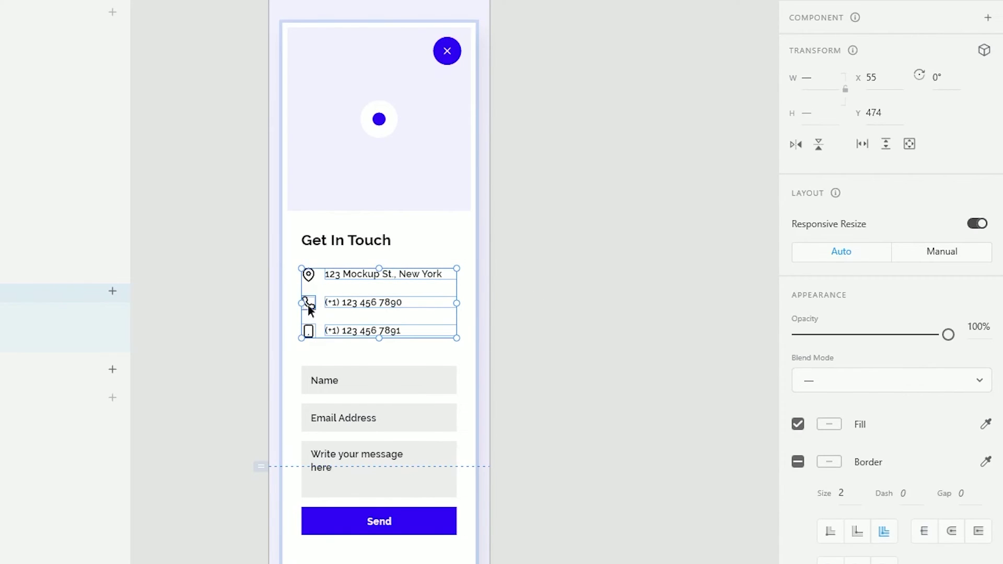
pyautogui.keyDown('shift'); pyautogui.click(308, 275); pyautogui.keyUp('shift')
pyautogui.keyDown('shift'); pyautogui.click(324, 249); pyautogui.keyUp('shift')
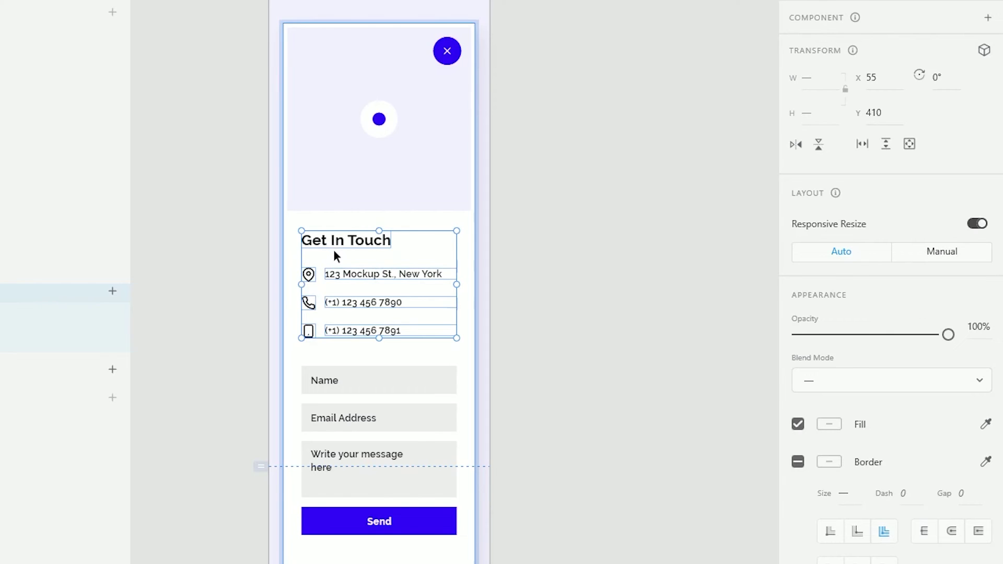
pyautogui.hotkey('ctrl', 'g')
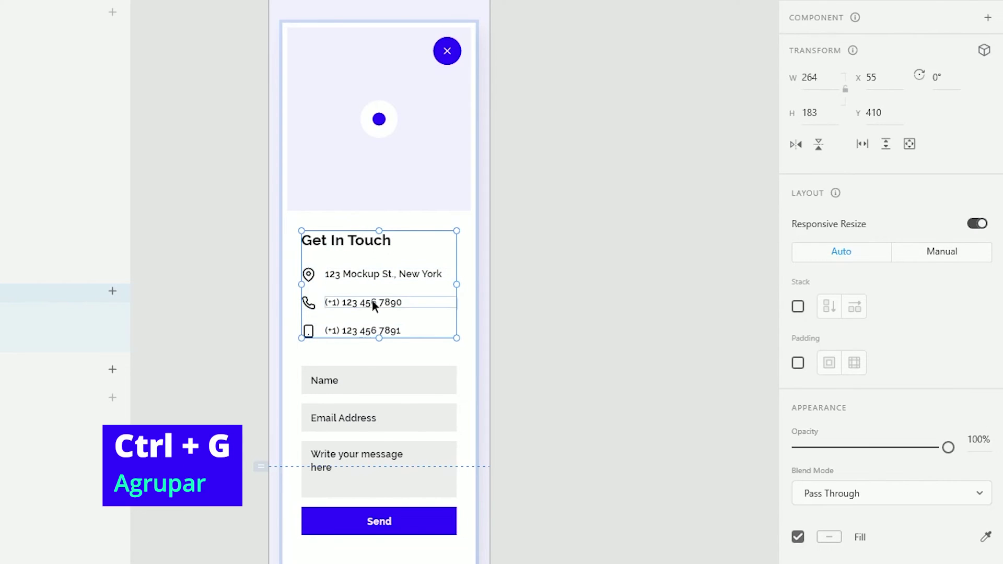
# Step: Give the contact group manual constraints, pinned left with fixed height, and test them by temporarily widening the artboard to about 773
pyautogui.click(935, 252)
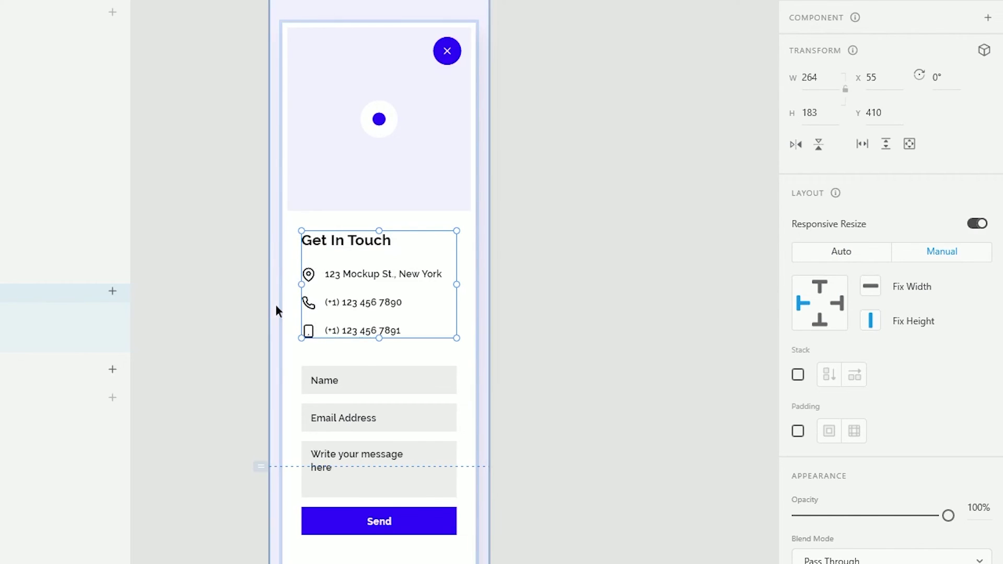
pyautogui.click(490, 296)
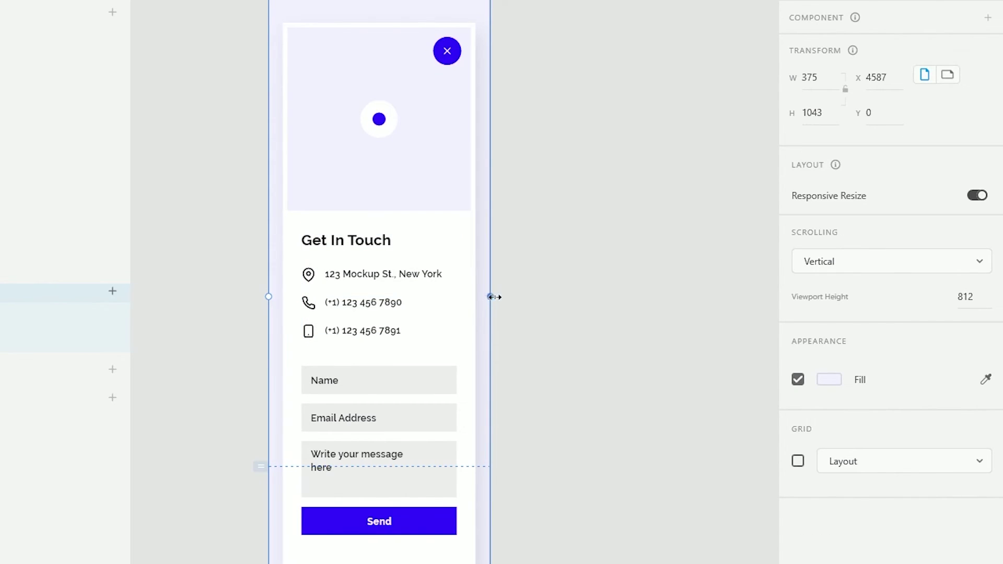
pyautogui.moveTo(490, 296); pyautogui.dragTo(723, 296)
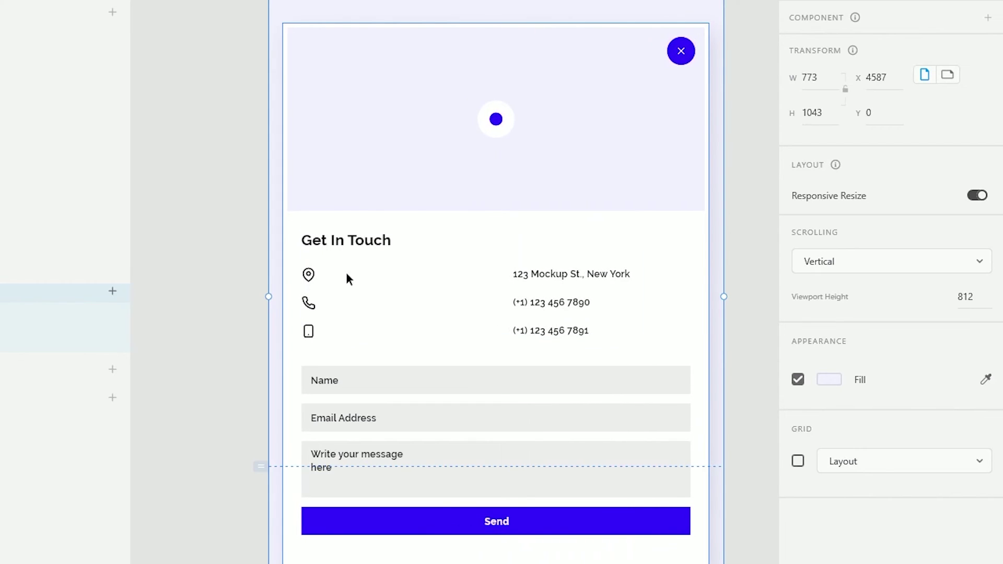
pyautogui.hotkey('ctrl', 'z')
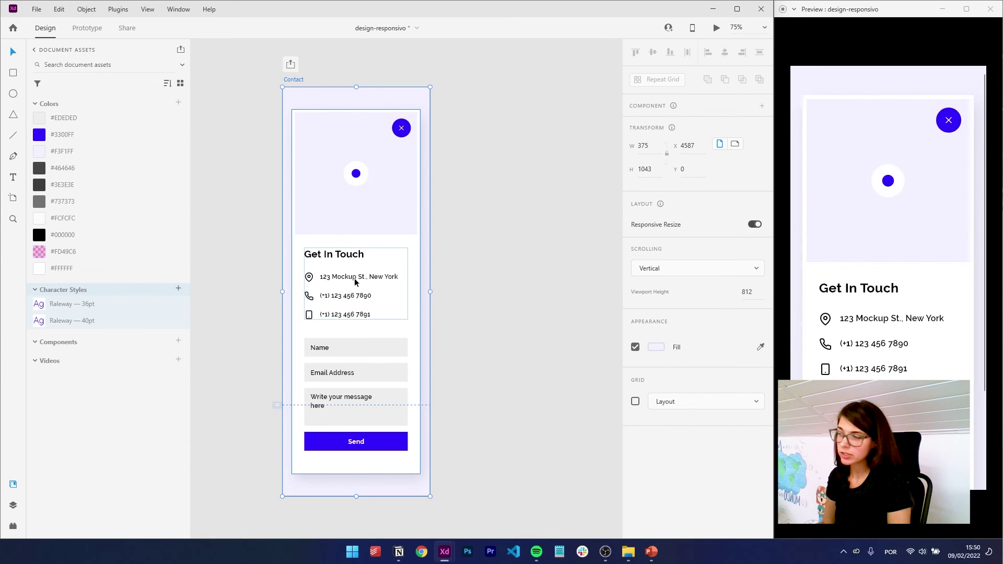
# Step: Set the address and both phone lines to manual resize constraints, pinned left with fixed width
pyautogui.doubleClick(352, 277)
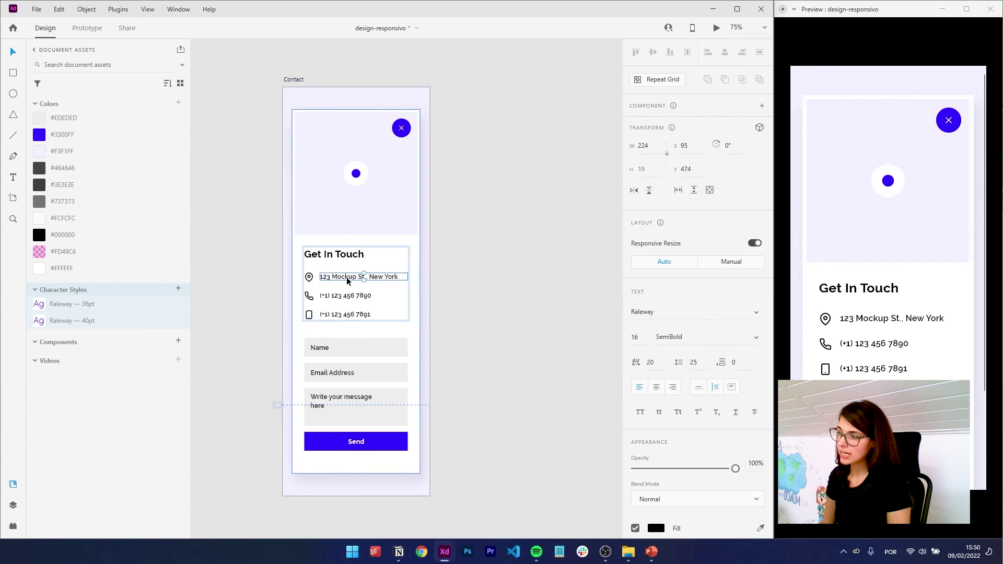
pyautogui.keyDown('shift'); pyautogui.click(346, 296); pyautogui.keyUp('shift')
pyautogui.keyDown('shift'); pyautogui.click(343, 314); pyautogui.keyUp('shift')
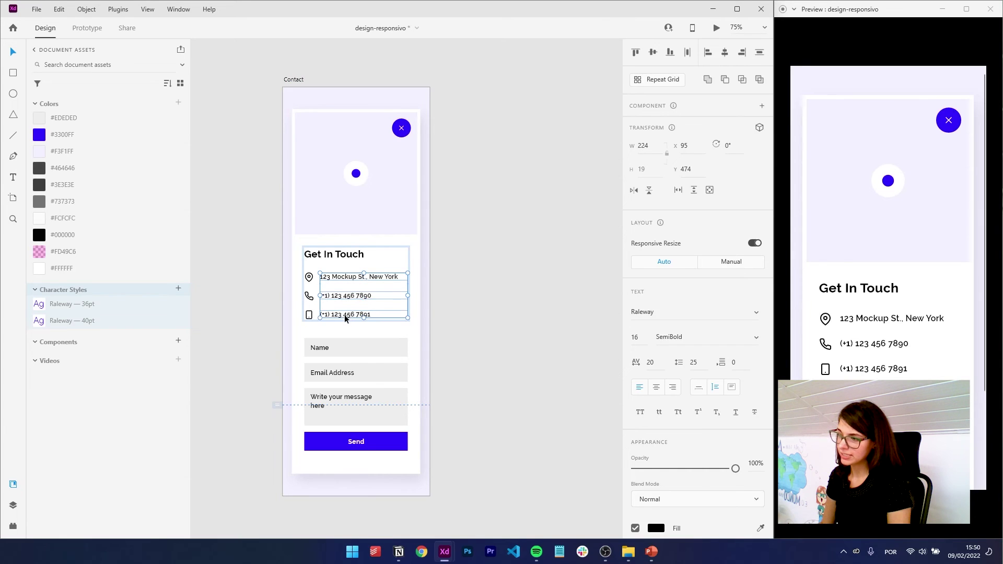
pyautogui.click(726, 266)
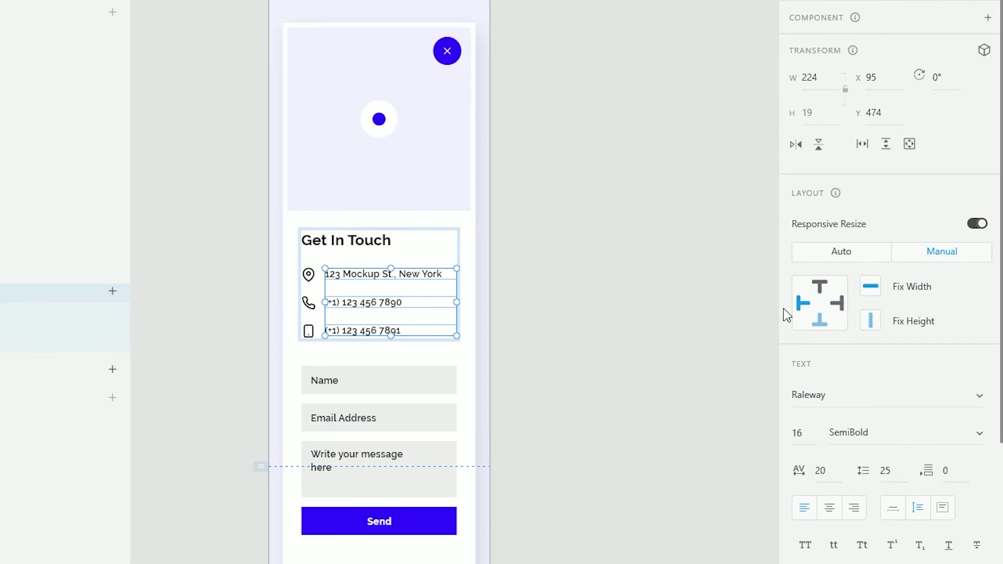
# Step: Try widening the Contact artboard to about 790 to test the left-pinned text lines, and undo it
pyautogui.click(481, 252)
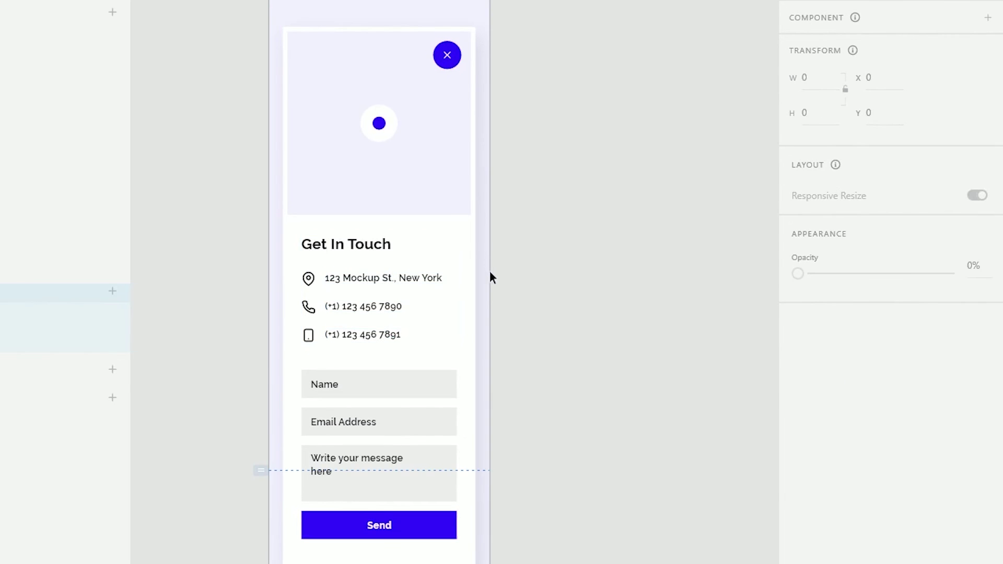
pyautogui.click(490, 295)
pyautogui.moveTo(490, 296); pyautogui.dragTo(730, 282)
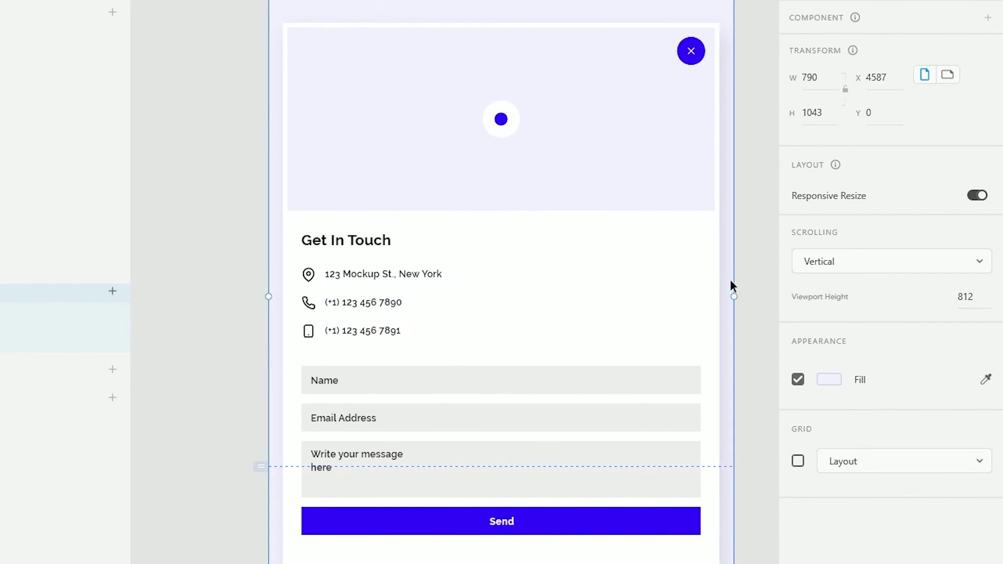
pyautogui.hotkey('ctrl', 'z')
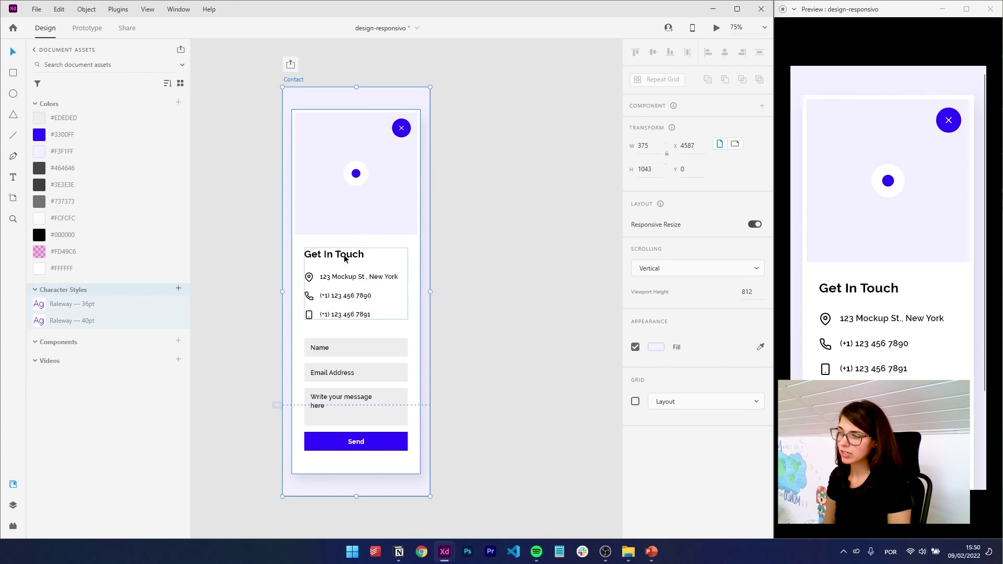
# Step: Pin the contact group right instead of left, and test it by temporarily widening the Contact artboard
pyautogui.doubleClick(343, 257)
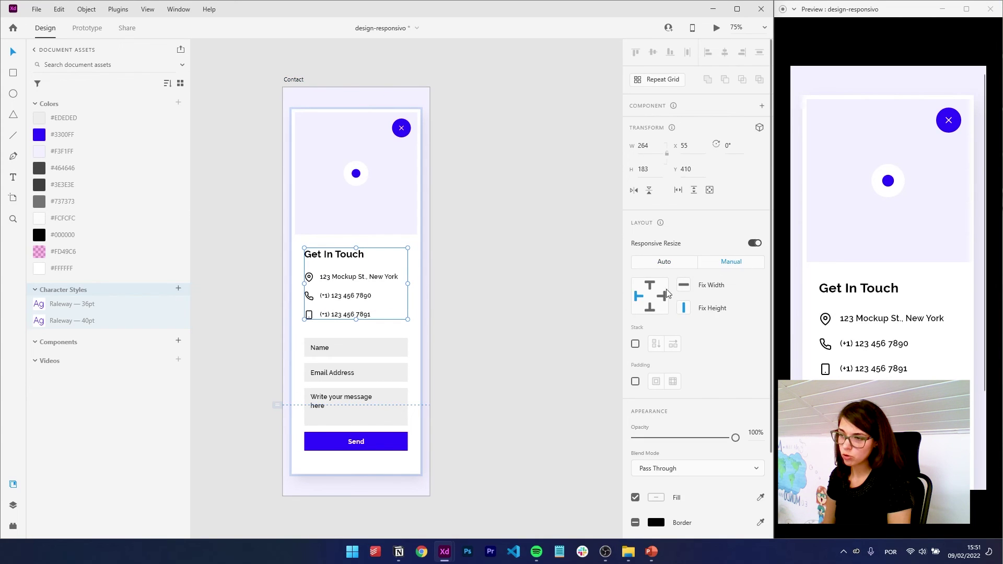
pyautogui.click(426, 327)
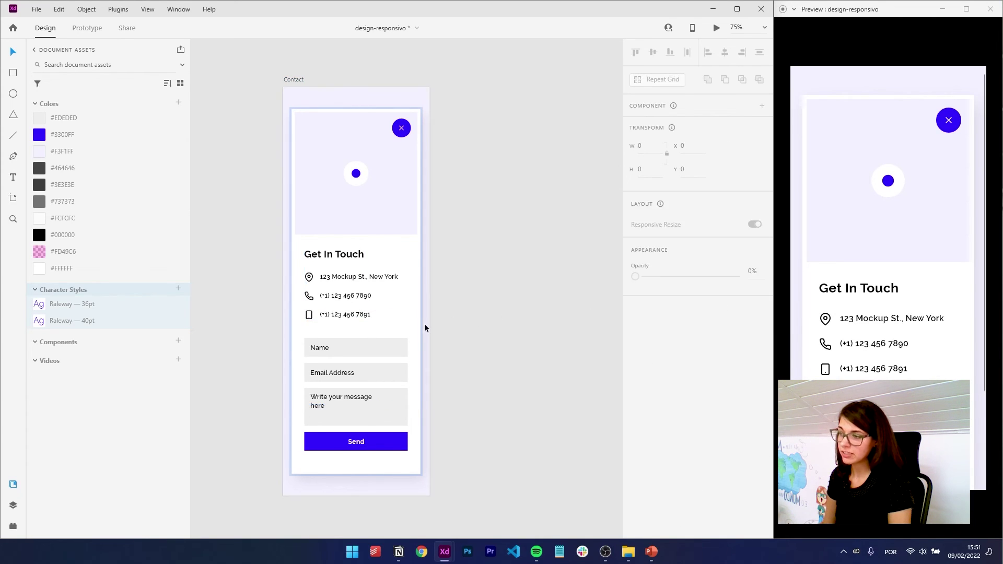
pyautogui.moveTo(432, 296); pyautogui.dragTo(611, 287)
pyautogui.hotkey('ctrl', 'z')
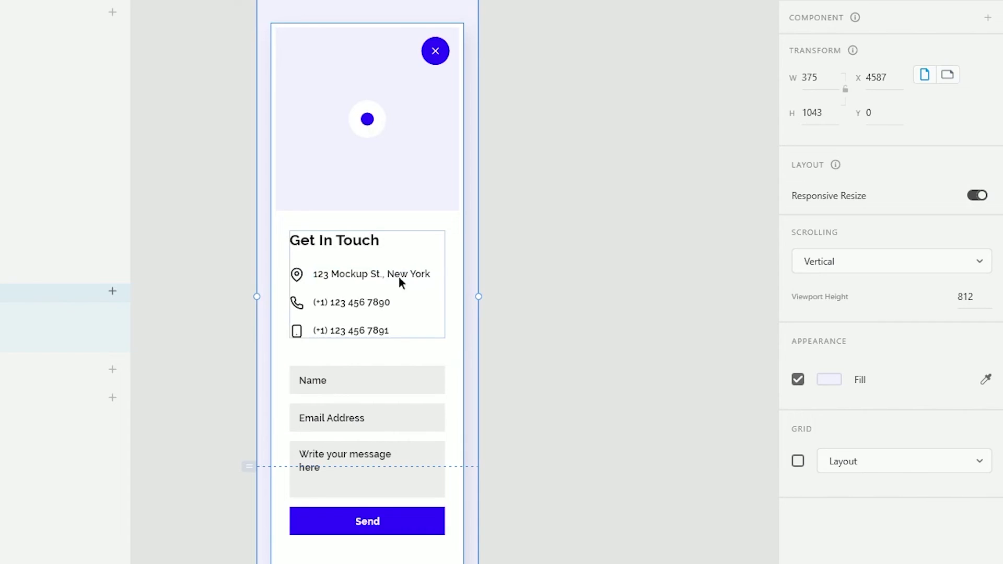
# Step: Set the address line, both phone lines and their icons to manual constraints, pinned right with fixed width
pyautogui.click(338, 257)
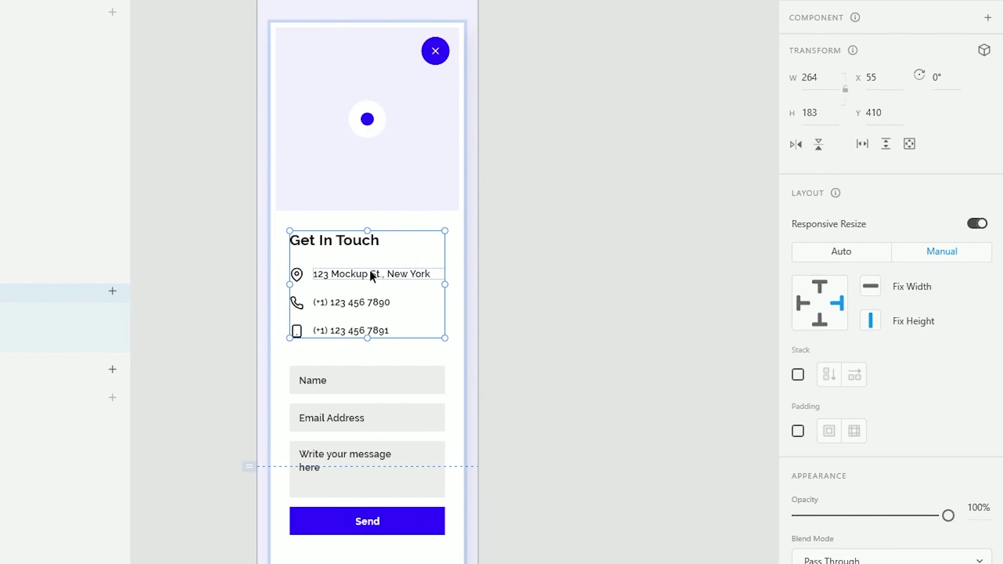
pyautogui.doubleClick(358, 273)
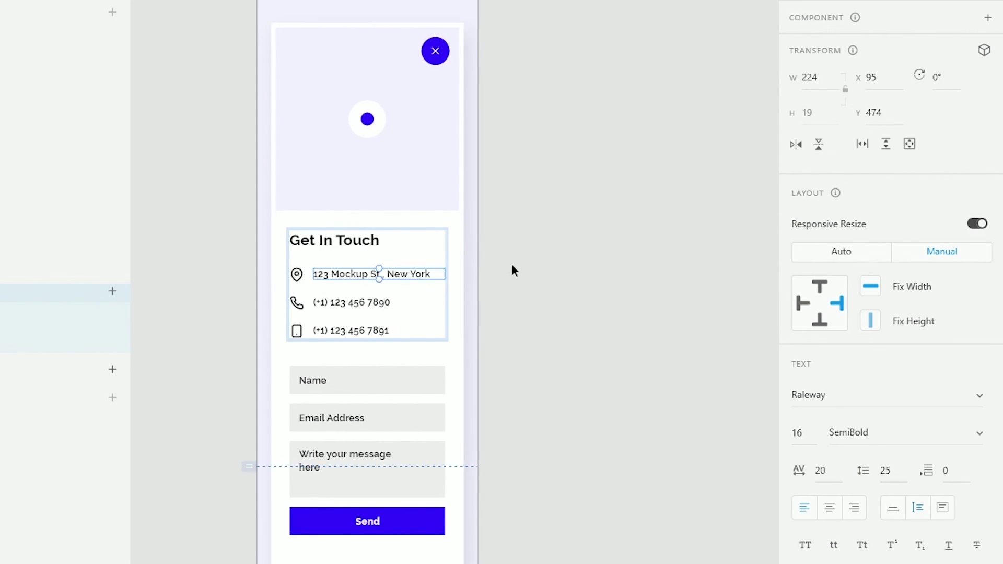
pyautogui.click(297, 276)
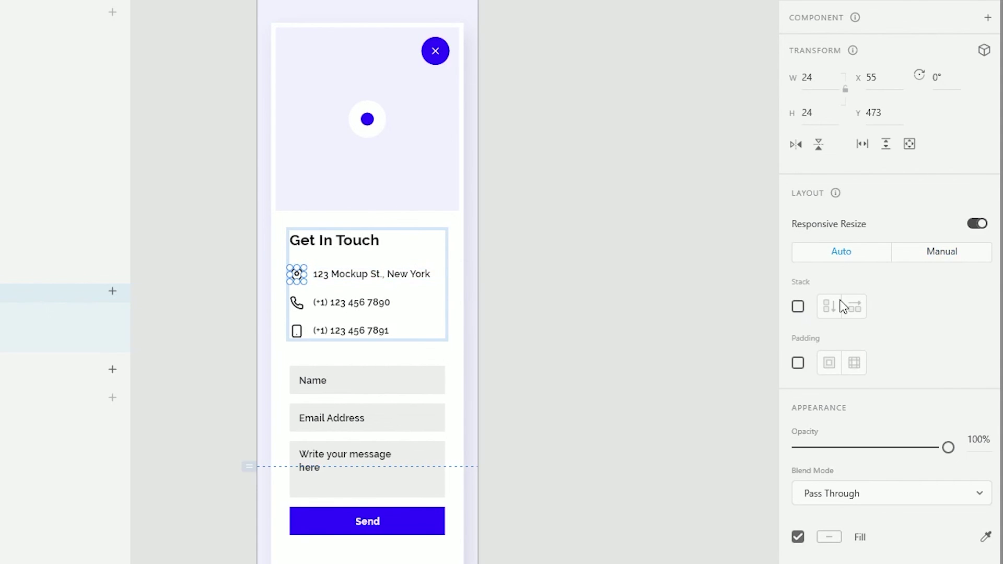
pyautogui.click(935, 253)
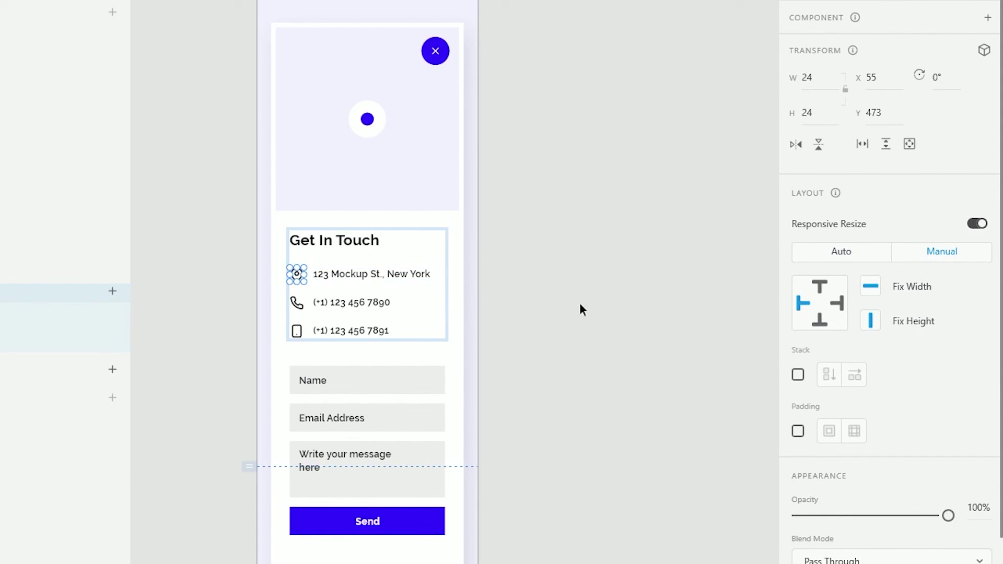
pyautogui.click(301, 303)
pyautogui.keyDown('shift'); pyautogui.click(312, 328); pyautogui.keyUp('shift')
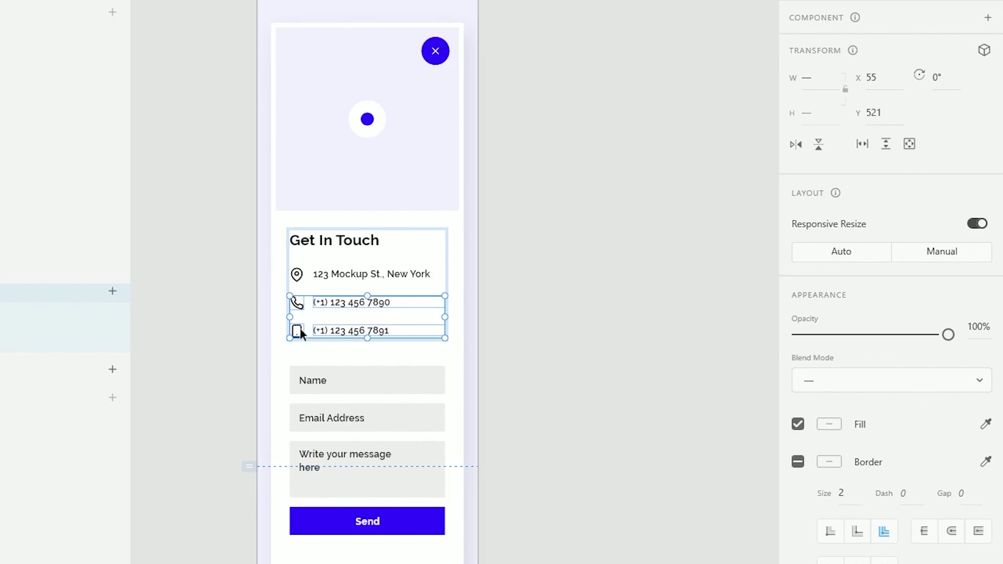
pyautogui.click(959, 254)
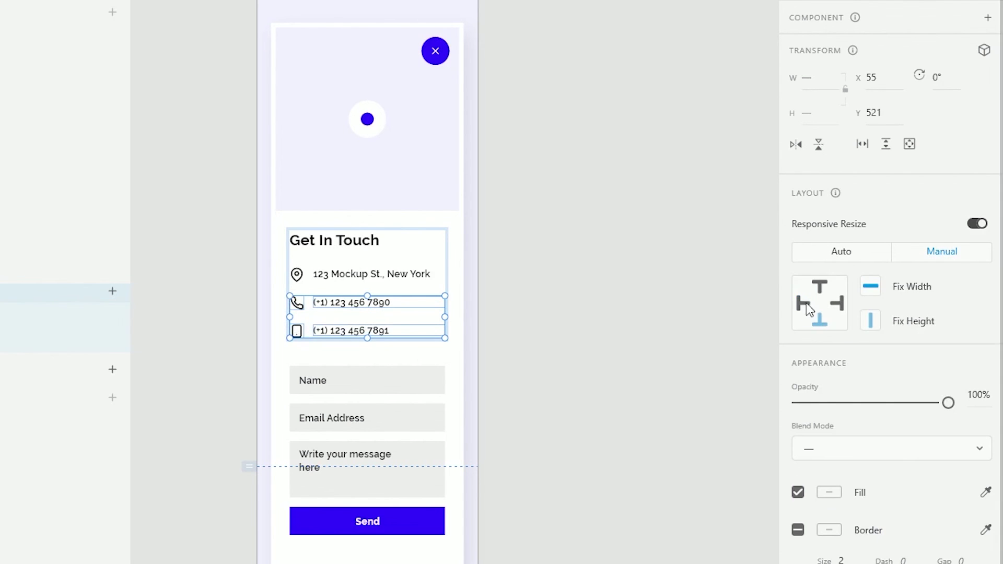
pyautogui.click(838, 304)
pyautogui.click(488, 156)
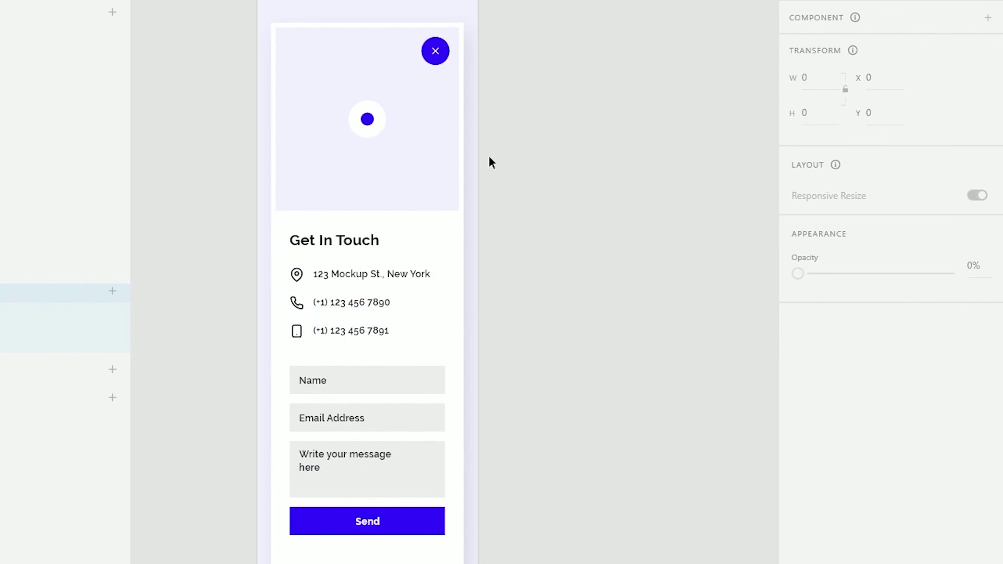
# Step: Pin the Get In Touch title and the icons right with fixed width and height, and widen the Contact artboard to about 860
pyautogui.click(471, 296)
pyautogui.doubleClick(377, 241)
pyautogui.doubleClick(378, 242)
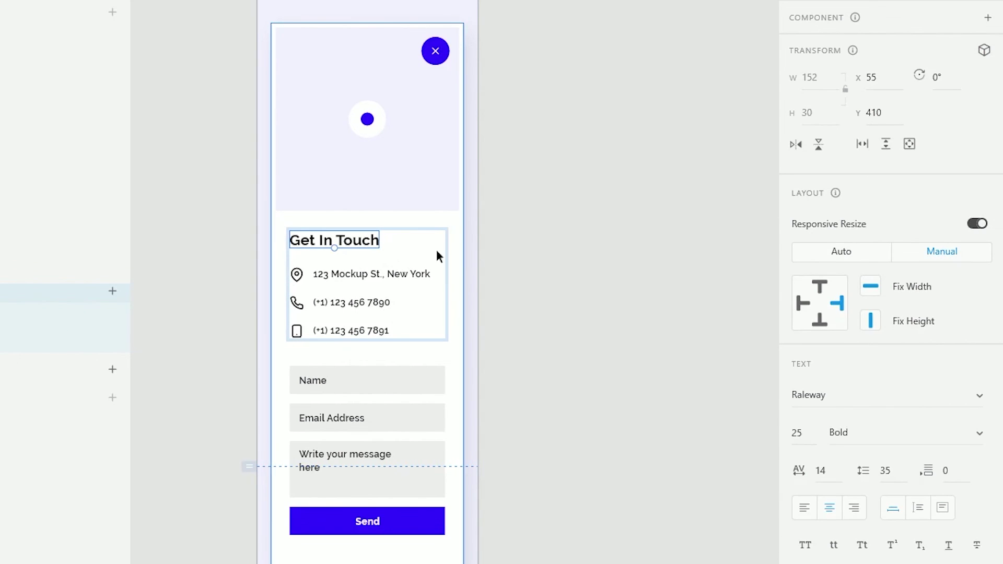
pyautogui.click(295, 277)
pyautogui.click(297, 302)
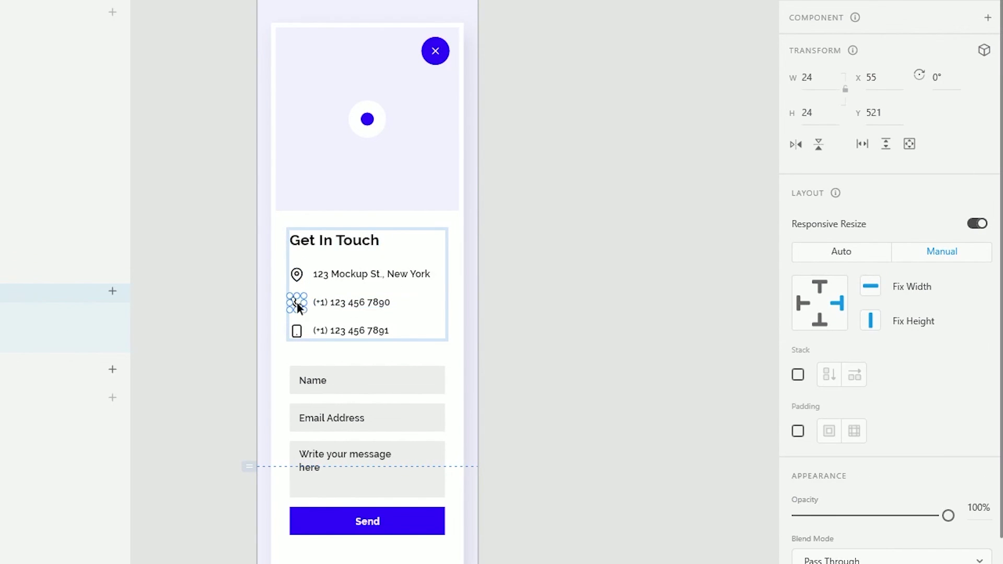
pyautogui.click(309, 323)
pyautogui.click(476, 318)
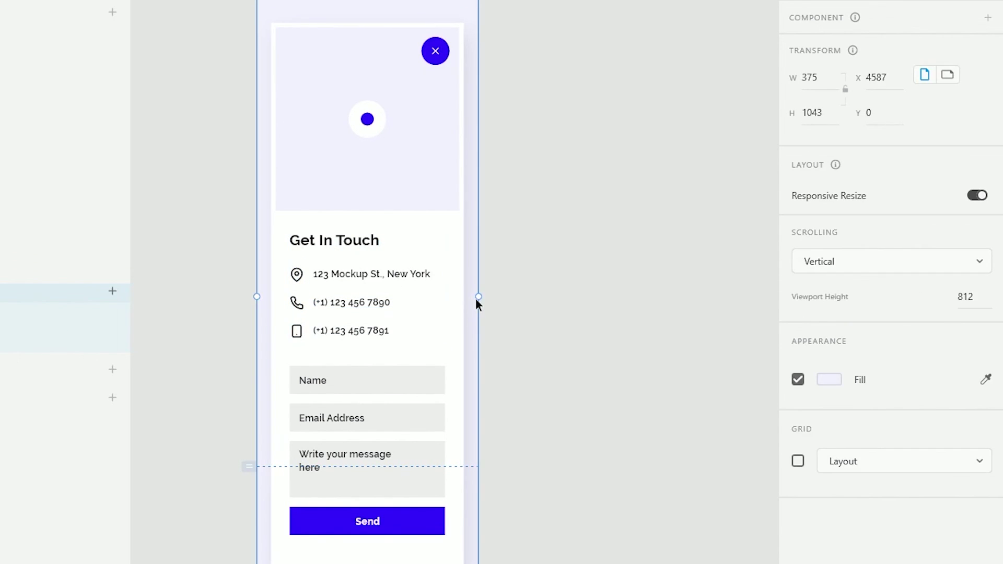
pyautogui.moveTo(477, 298); pyautogui.dragTo(764, 296)
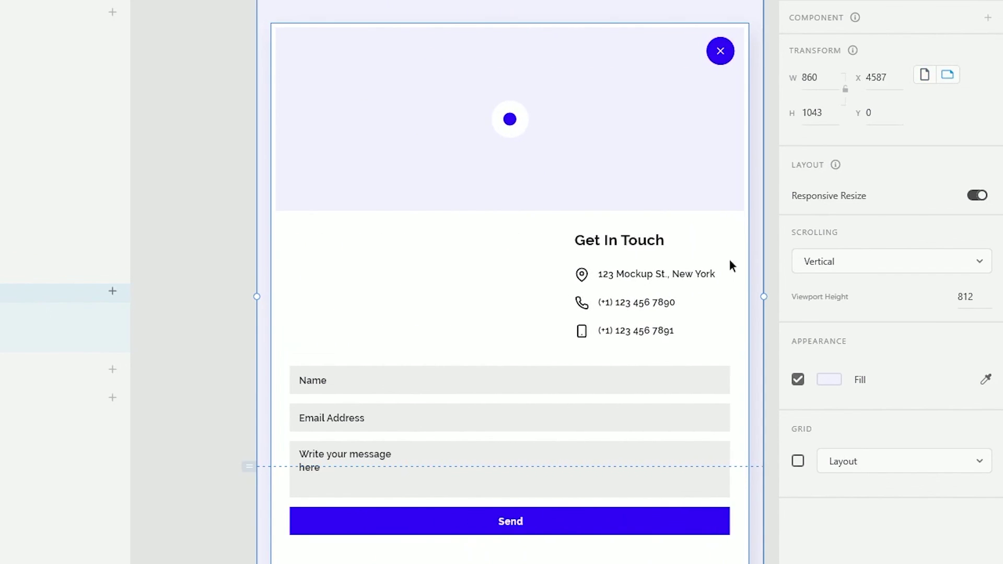